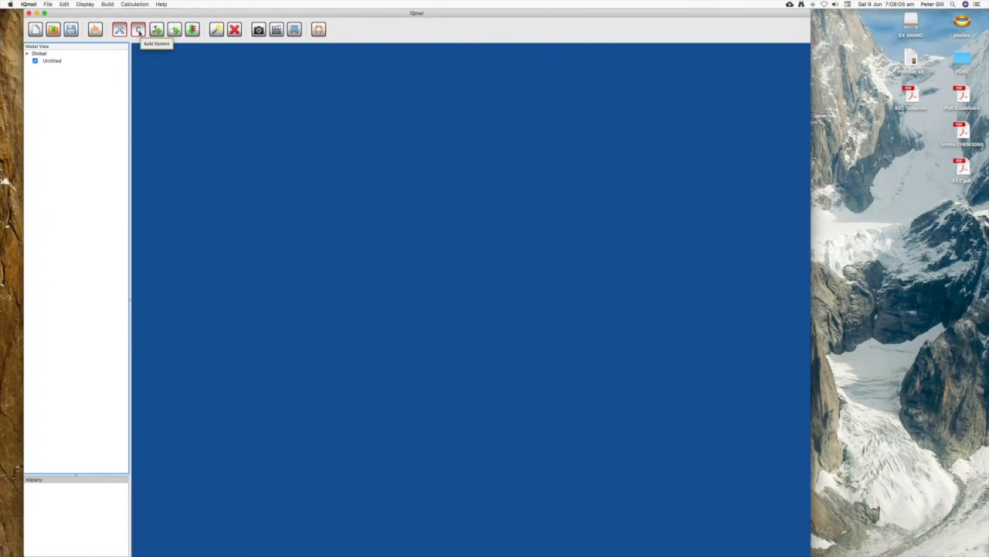
# Build two carbon atoms side by side and join them with a double bond
pyautogui.click(138, 31)
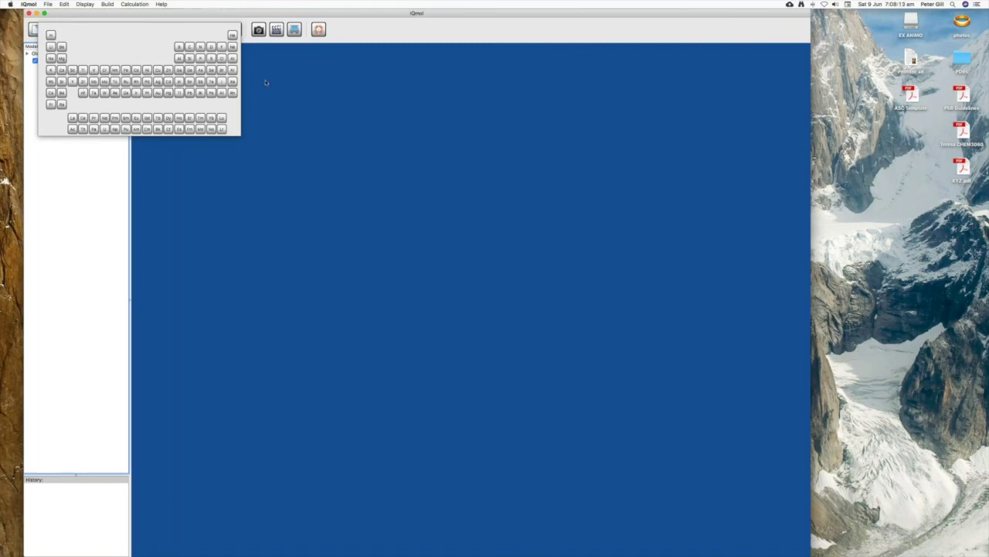
pyautogui.click(357, 42)
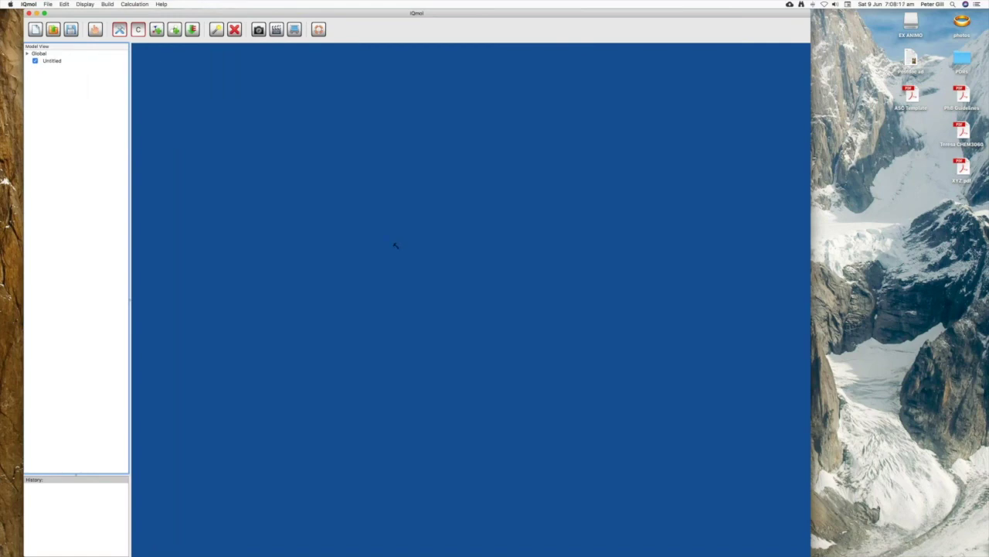
pyautogui.click(405, 294)
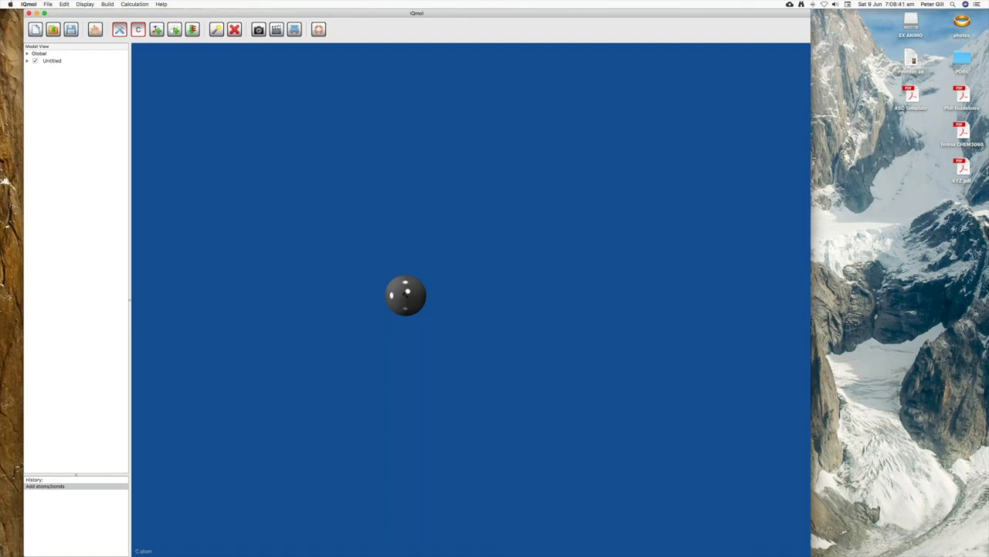
pyautogui.moveTo(405, 295); pyautogui.dragTo(520, 295)
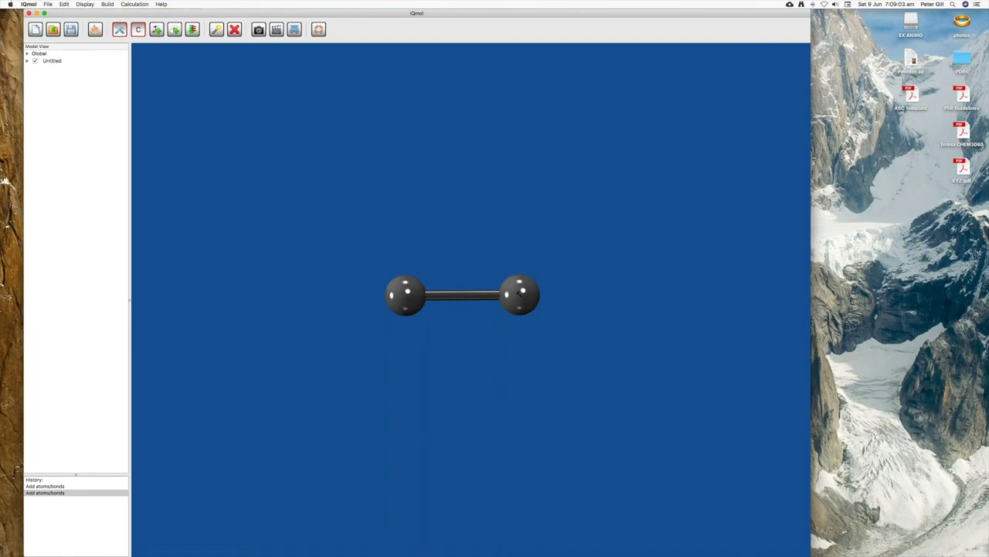
pyautogui.moveTo(518, 293); pyautogui.dragTo(414, 293)
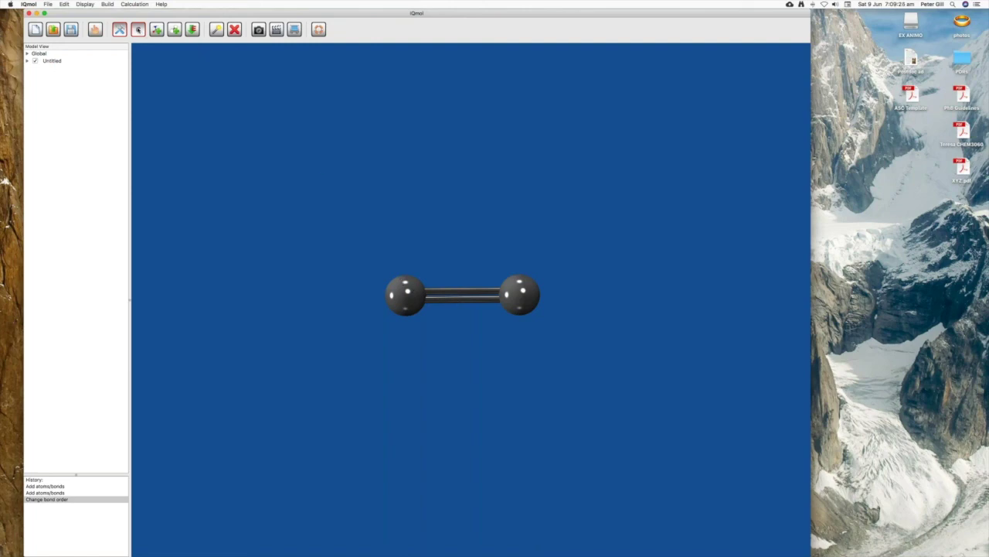
# Add hydrogens to fill the open valencies of the two double-bonded carbons
pyautogui.click(138, 30)
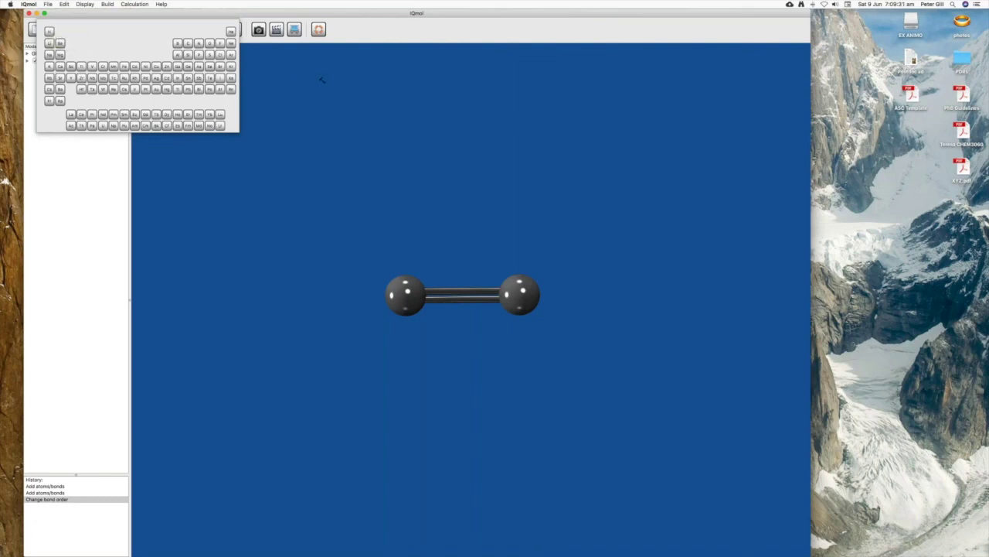
pyautogui.click(368, 34)
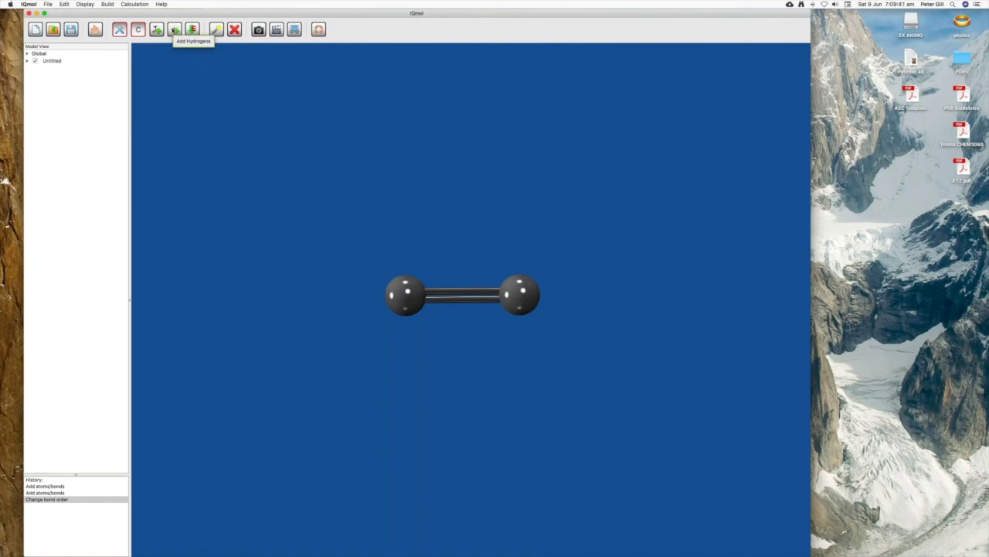
pyautogui.click(175, 29)
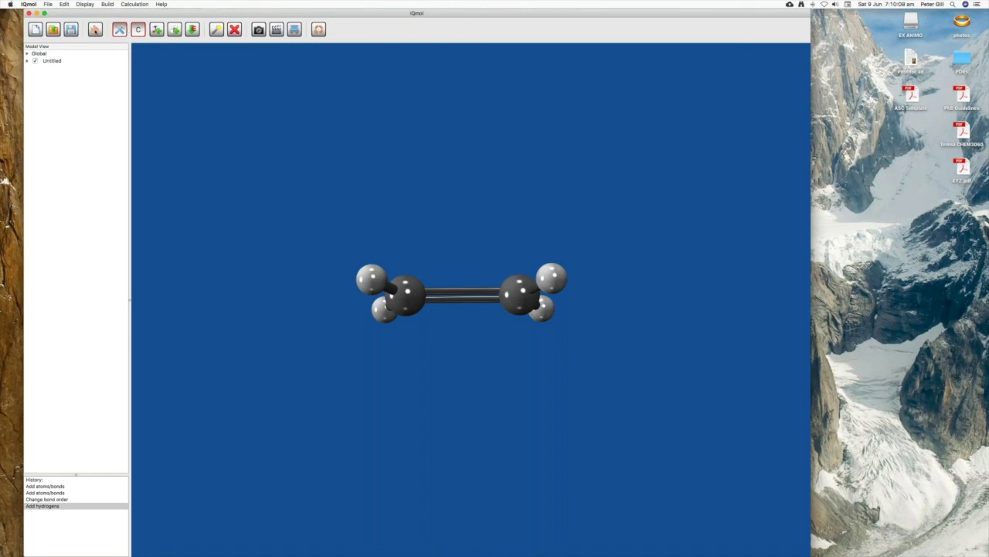
# Replace one hydrogen on each carbon with fluorine, both on the same side of the double bond
pyautogui.click(95, 29)
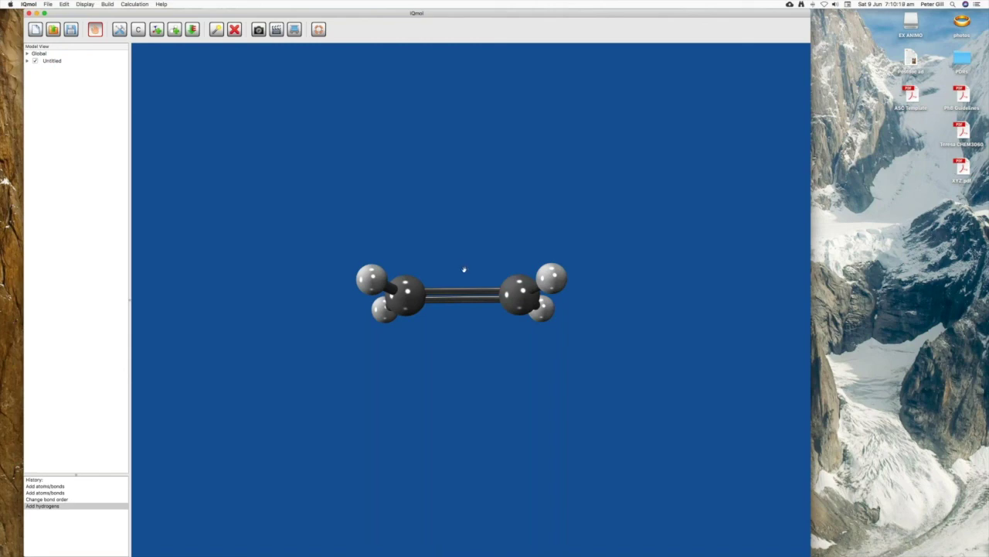
pyautogui.moveTo(464, 292); pyautogui.dragTo(464, 180)
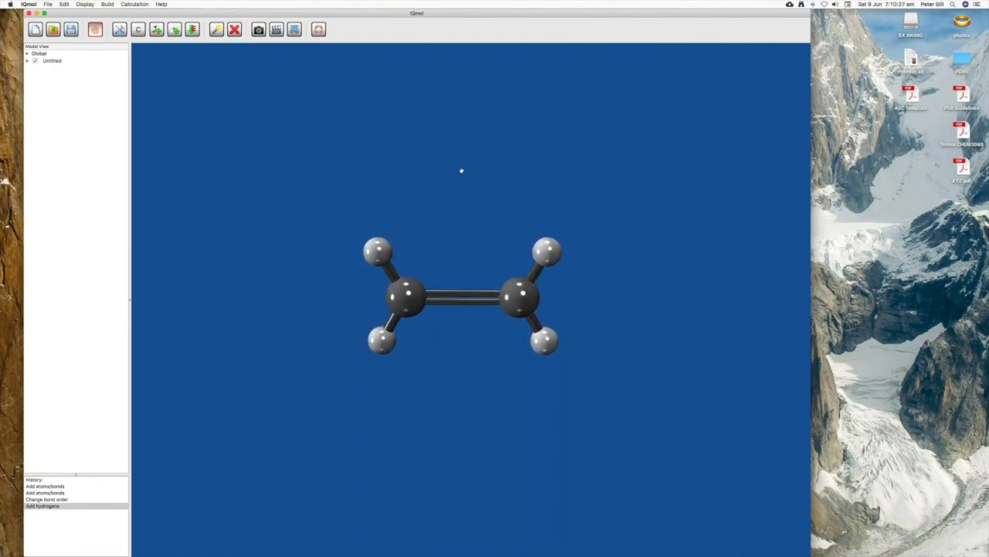
pyautogui.moveTo(457, 183); pyautogui.dragTo(377, 351)
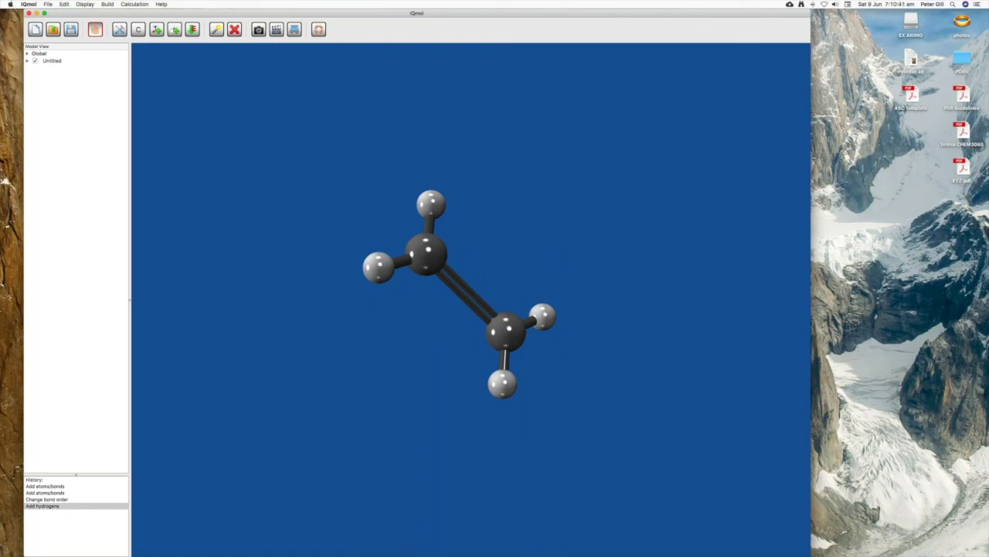
pyautogui.moveTo(381, 340); pyautogui.dragTo(319, 390)
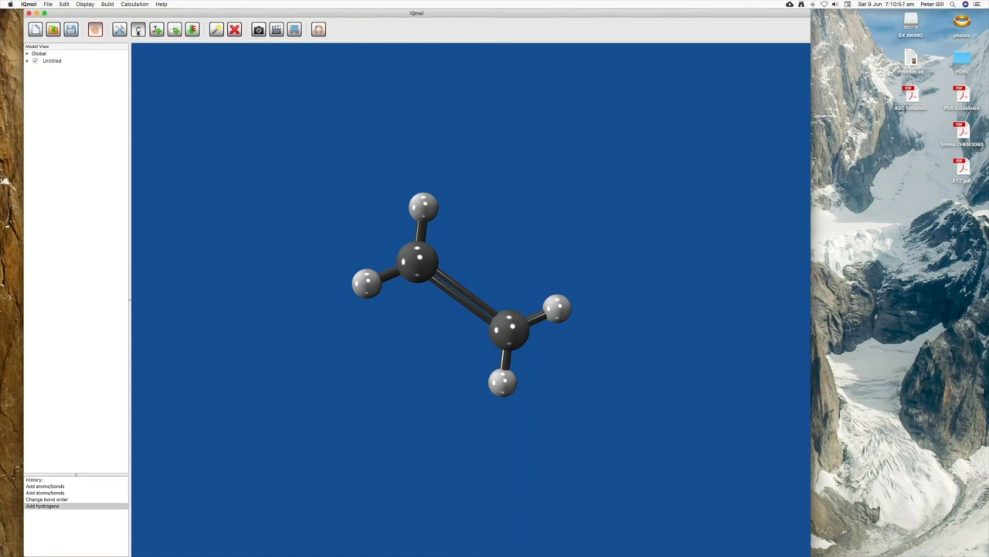
pyautogui.click(138, 30)
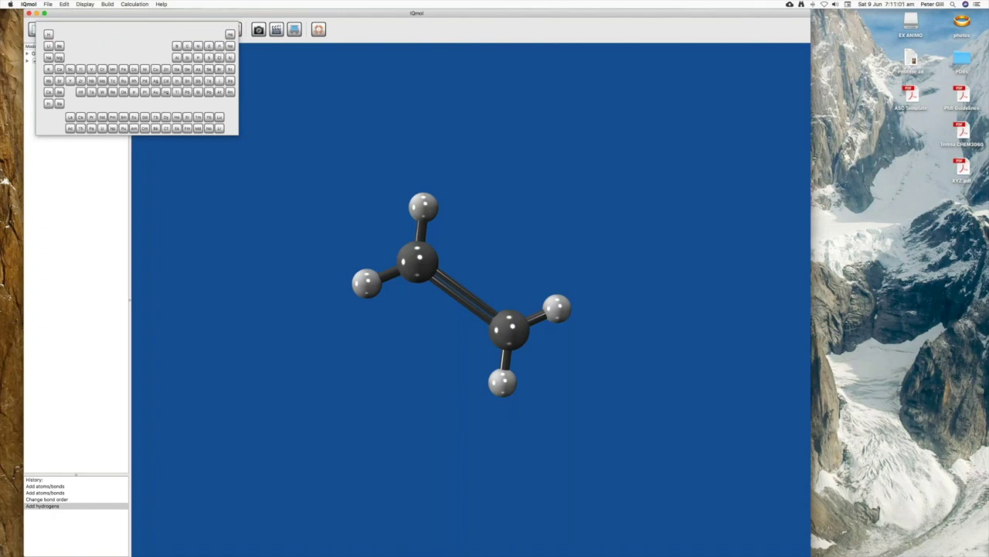
pyautogui.click(220, 46)
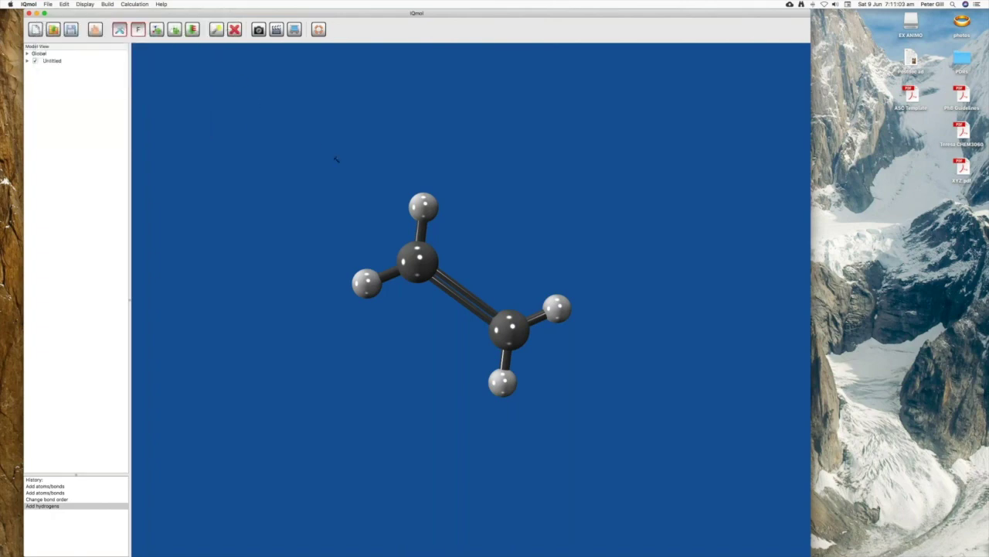
pyautogui.click(424, 203)
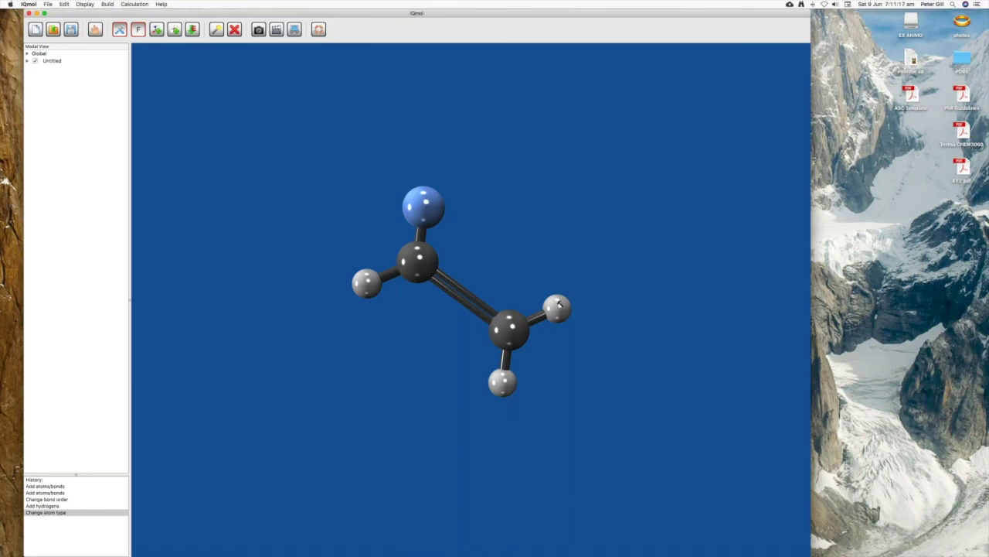
pyautogui.click(560, 304)
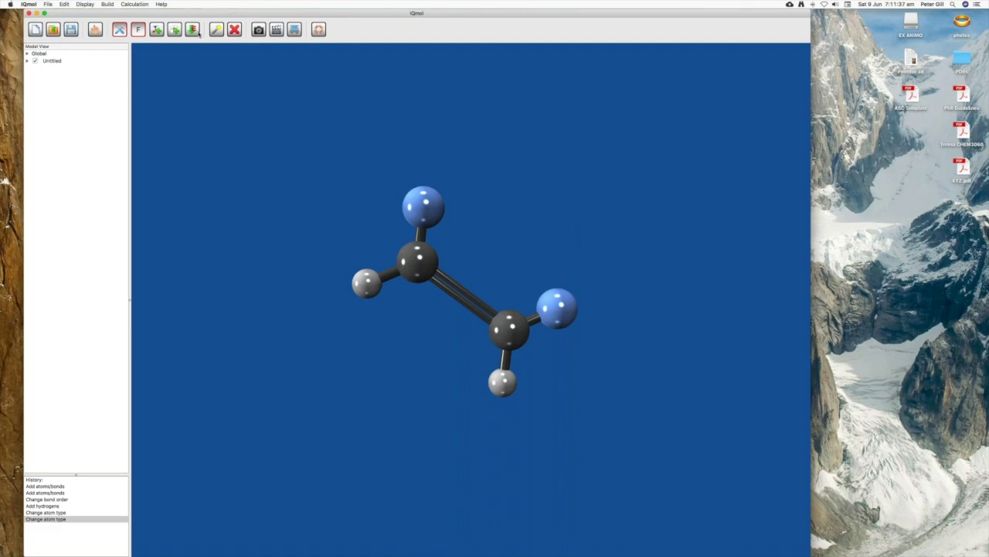
# Minimize the energy of the difluoroethylene structure
pyautogui.click(193, 30)
pyautogui.click(192, 30)
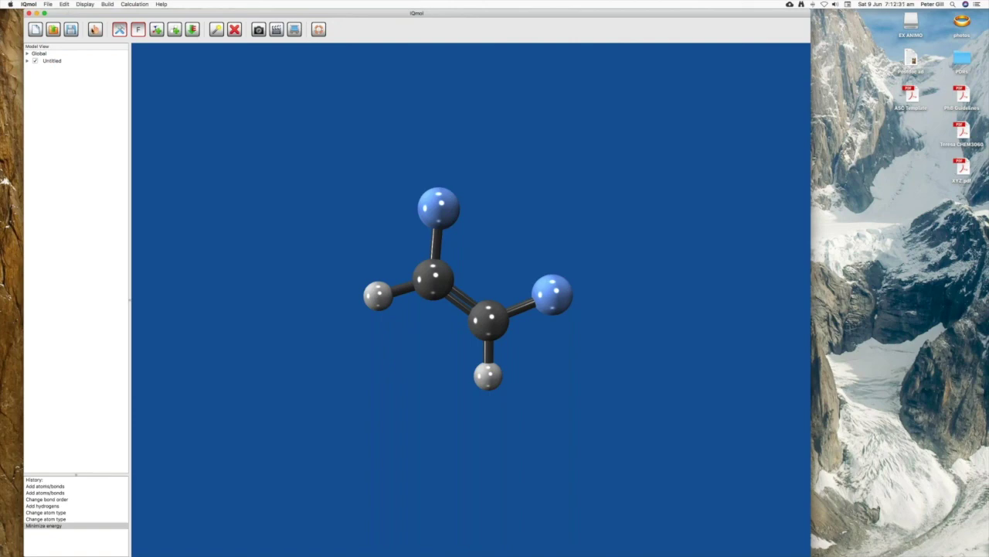
pyautogui.moveTo(324, 194); pyautogui.dragTo(363, 448)
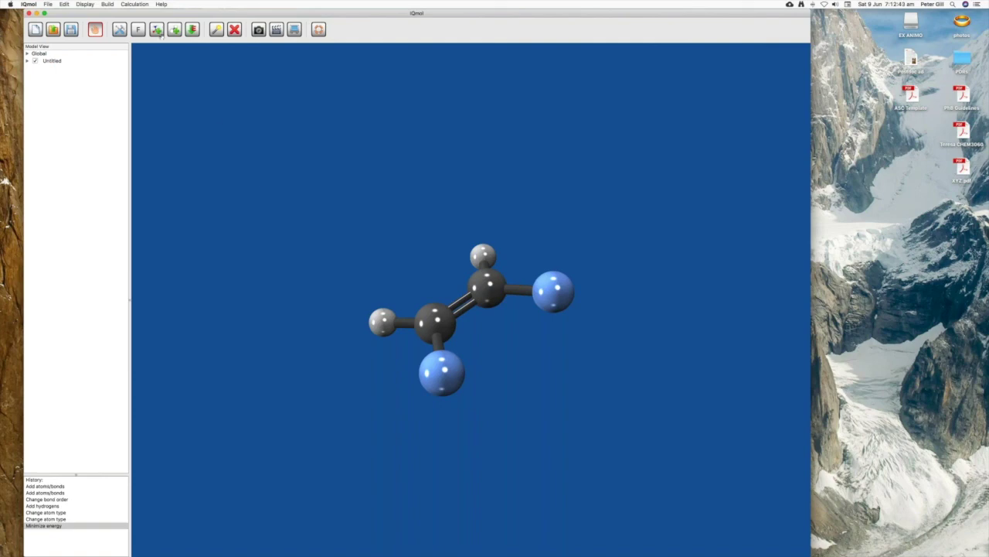
# Translate the molecule to the center and symmetrize it
pyautogui.click(108, 4)
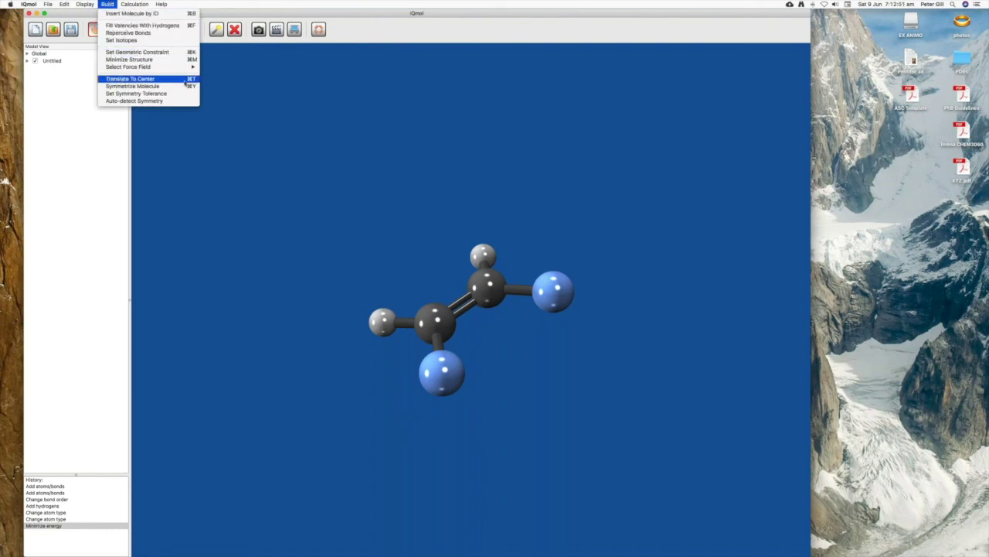
pyautogui.click(105, 4)
pyautogui.press('super+t')
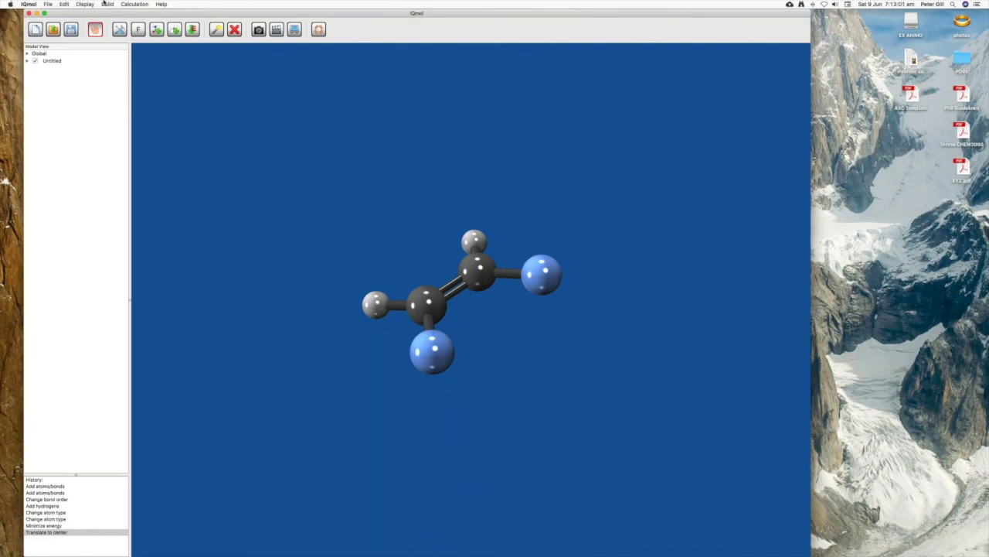
pyautogui.click(106, 4)
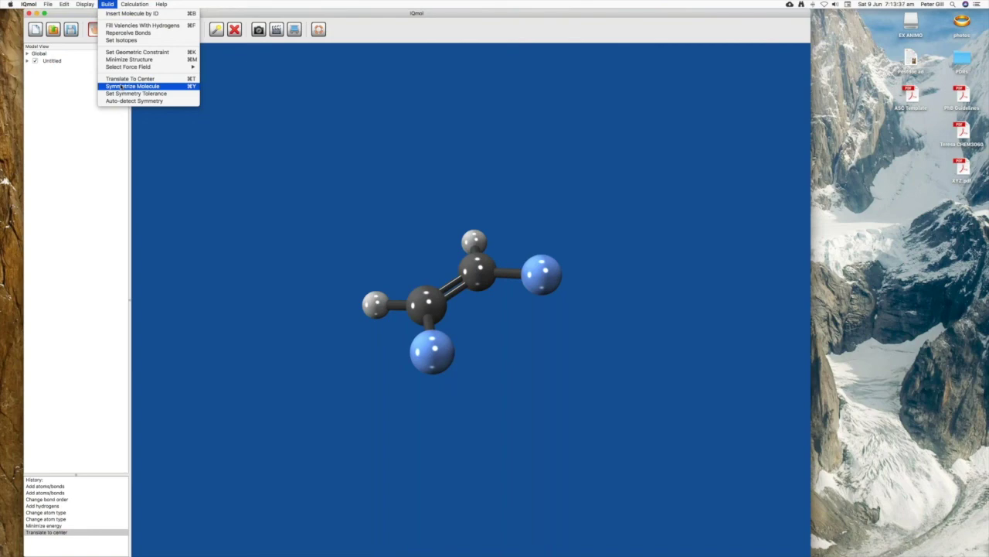
pyautogui.click(120, 87)
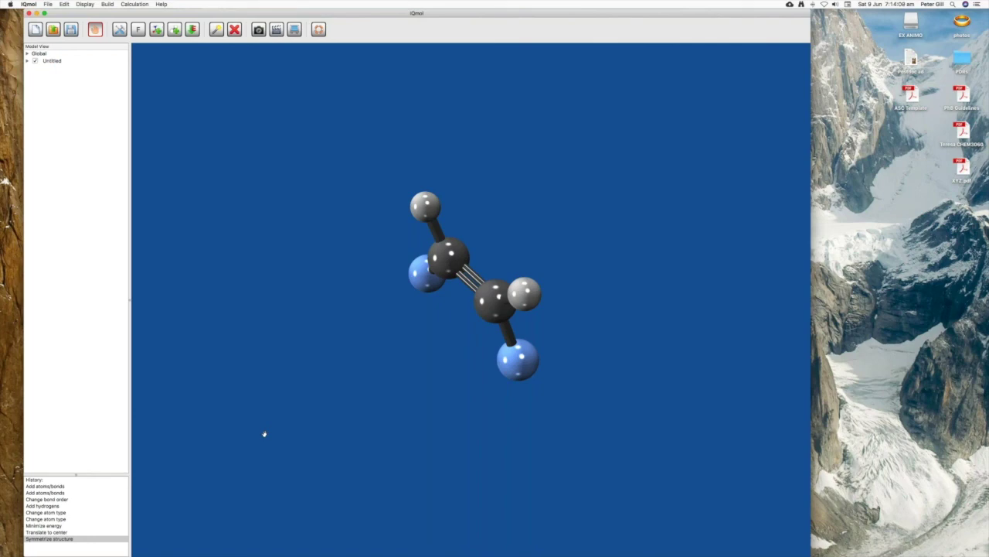
# Show the coordinate axes, examine the symmetrized molecule's orientation relative to them, and hide the axes again
pyautogui.moveTo(419, 272); pyautogui.dragTo(540, 234)
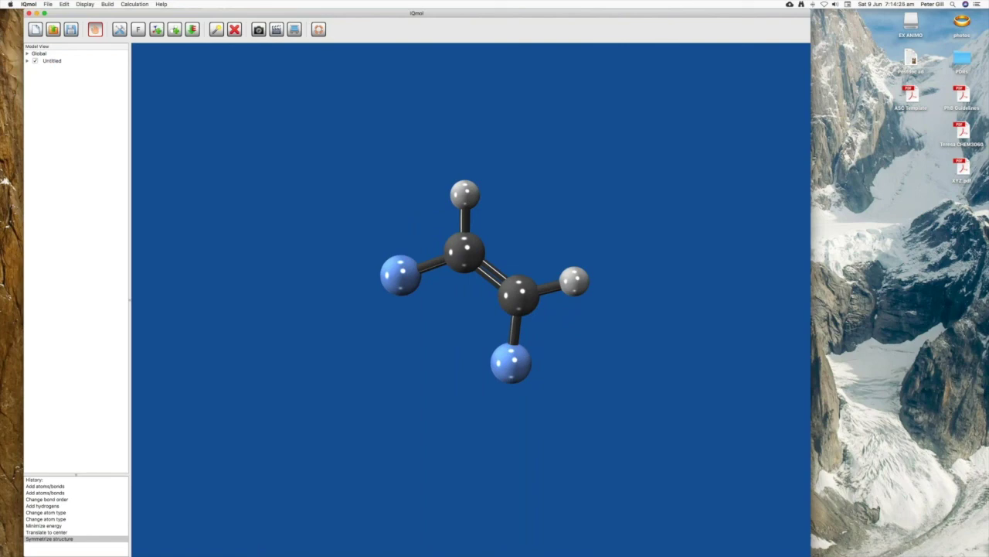
pyautogui.press('a')
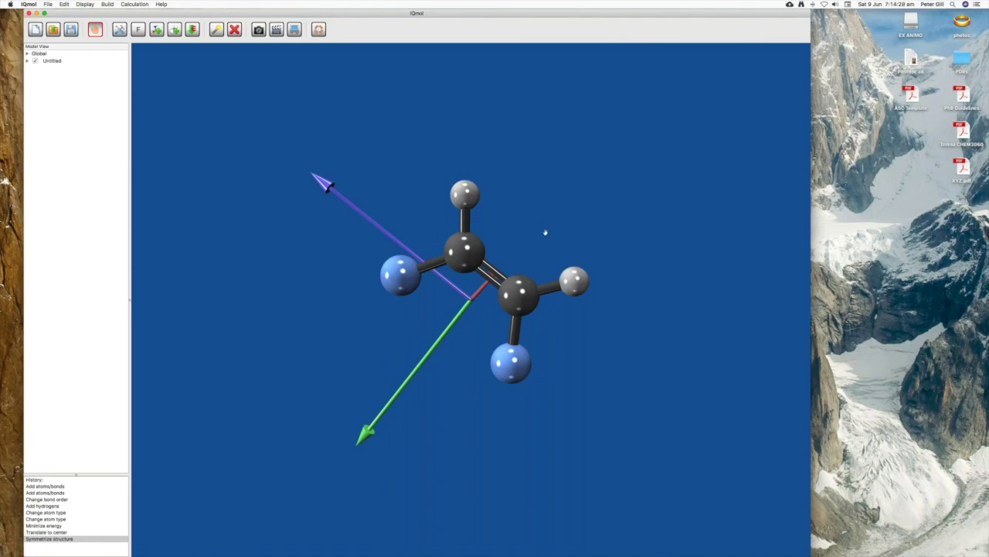
pyautogui.moveTo(539, 234); pyautogui.dragTo(160, 329)
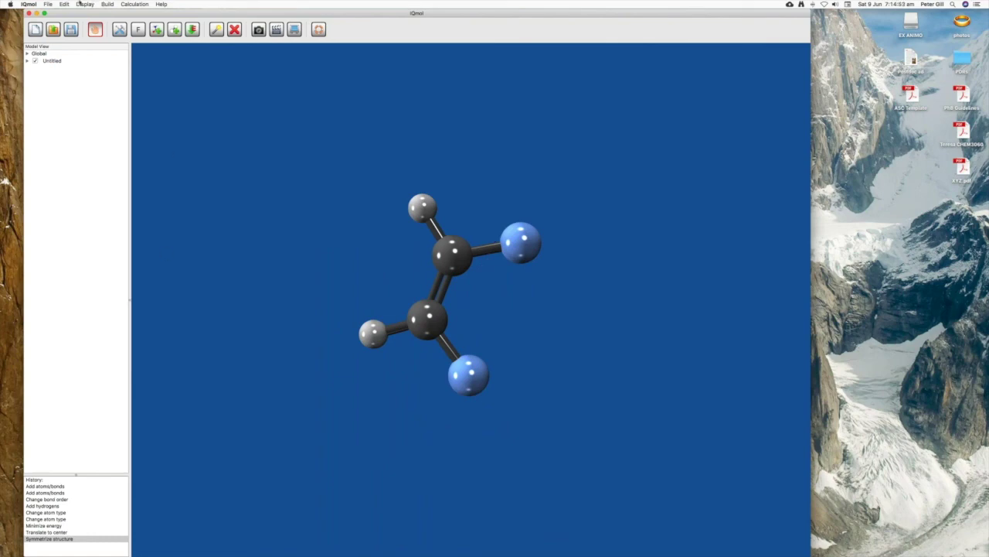
# Label every atom of the molecule with its element symbol
pyautogui.click(81, 4)
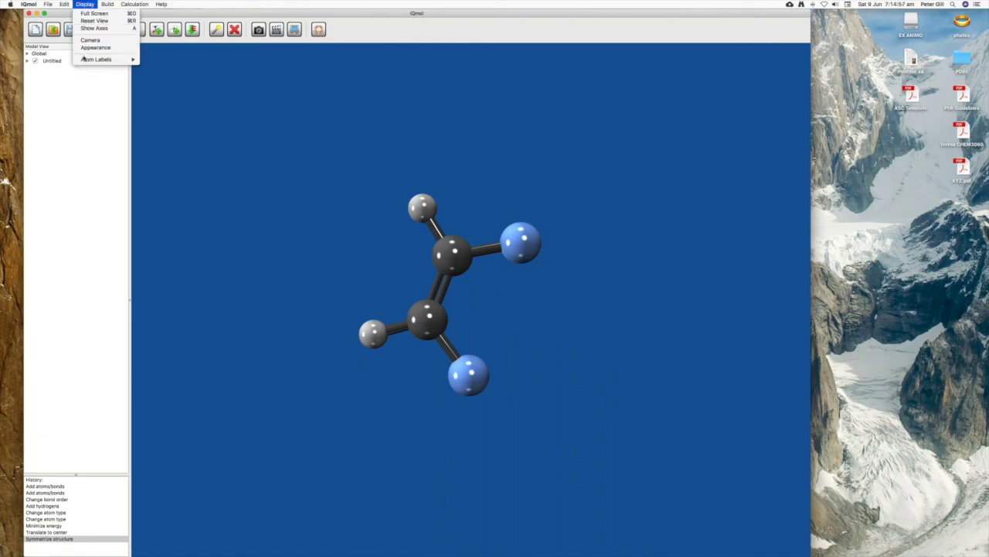
pyautogui.moveTo(83, 60)
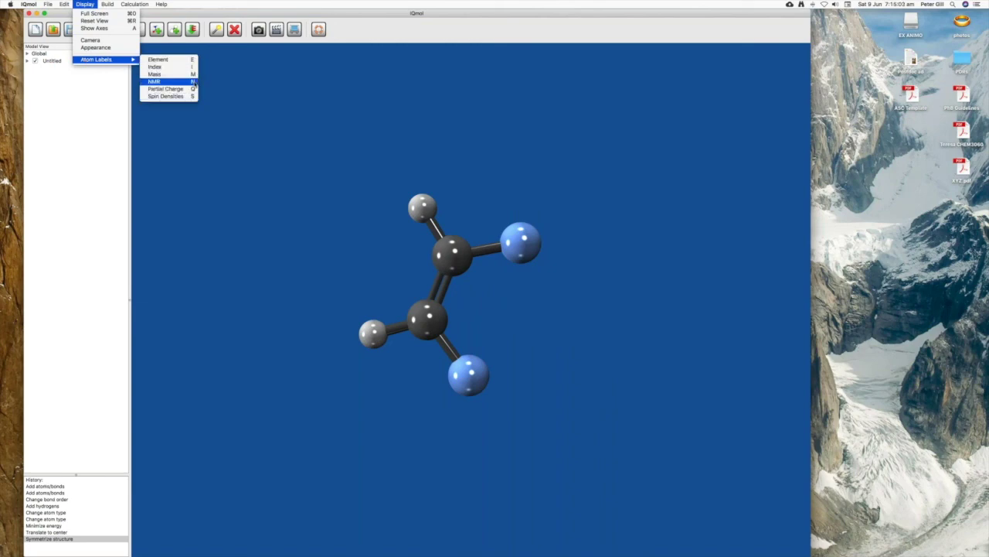
pyautogui.click(85, 6)
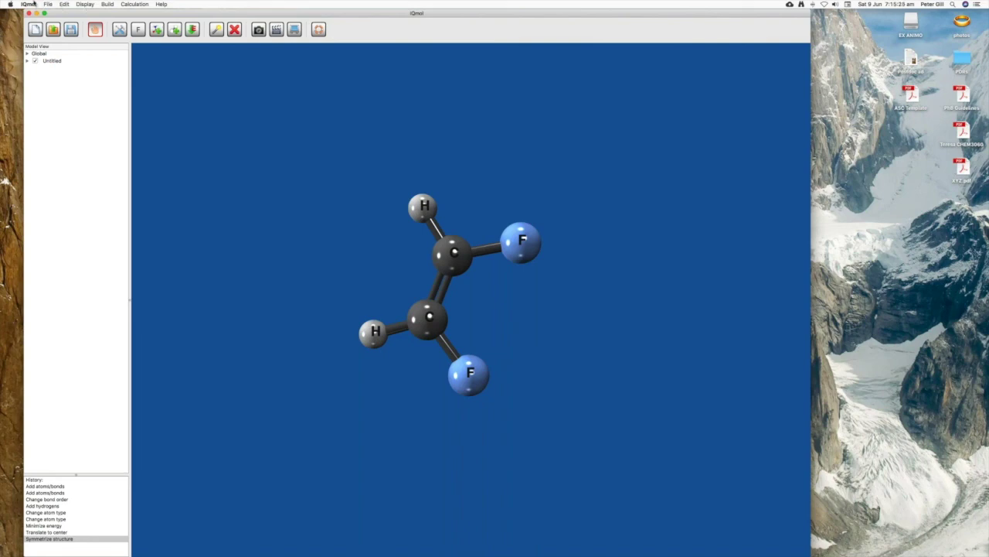
# Check the label font size in the preferences and leave them without making changes
pyautogui.click(31, 4)
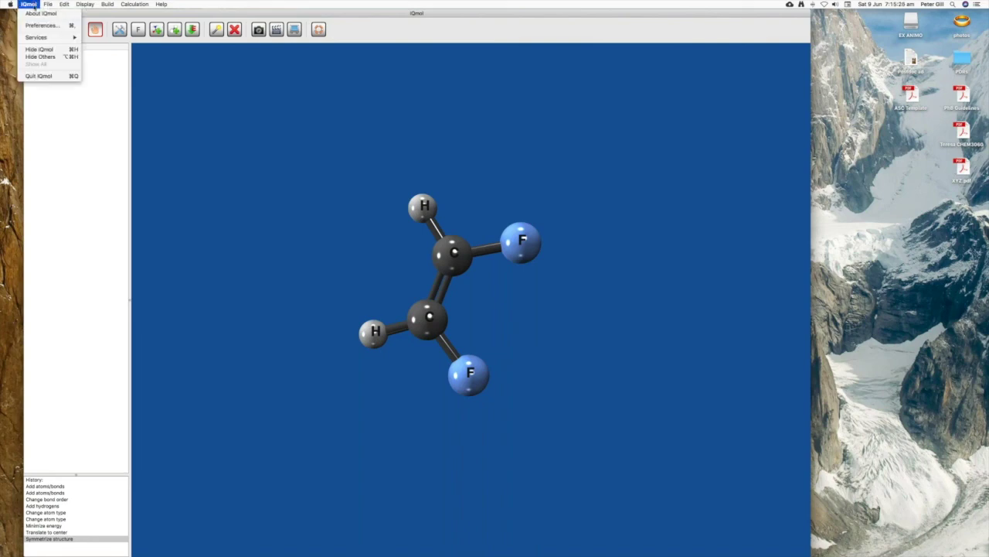
pyautogui.click(36, 25)
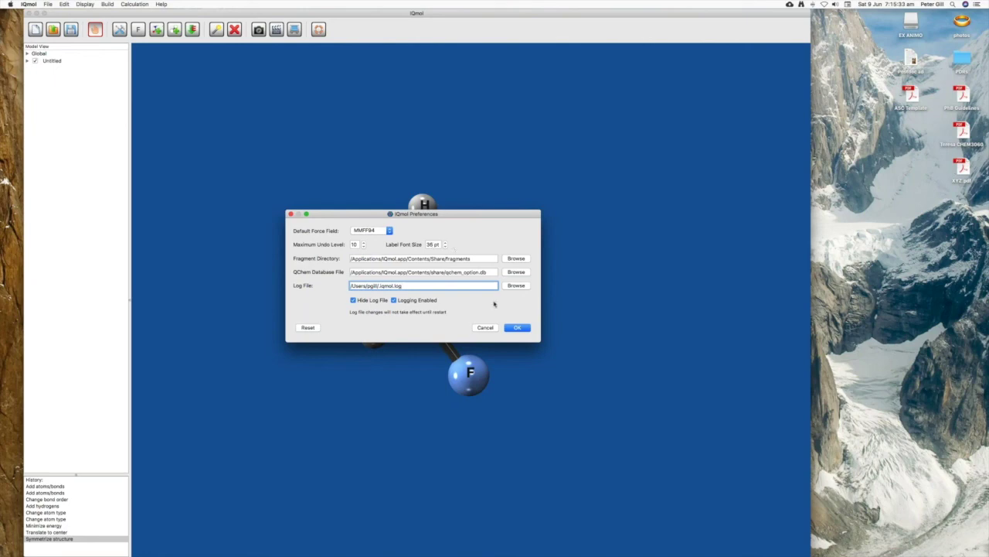
pyautogui.click(485, 326)
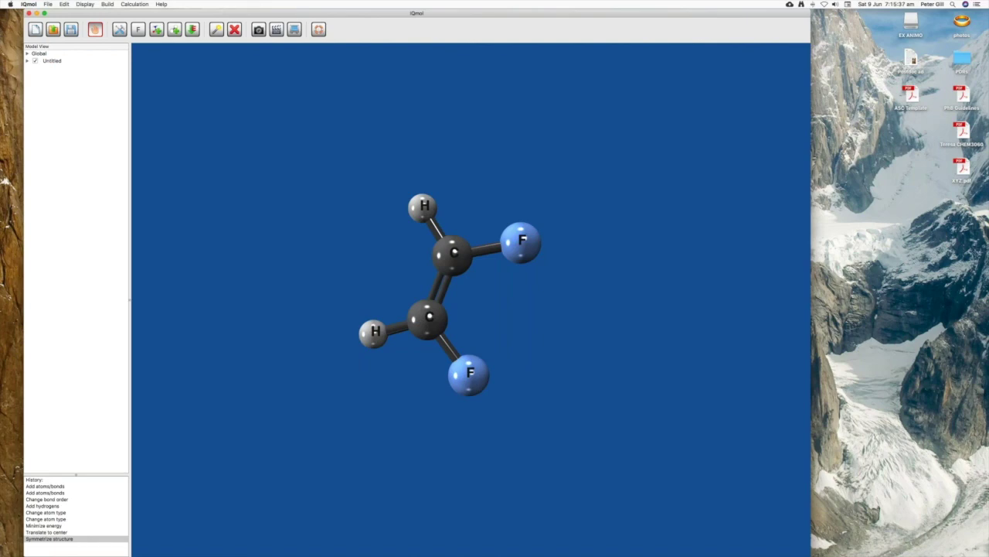
# Inspect the atoms' mass labels and partial charge labels, turning off each label type once viewed
pyautogui.hotkey('ctrl', 'l')
pyautogui.hotkey('ctrl', 'l')
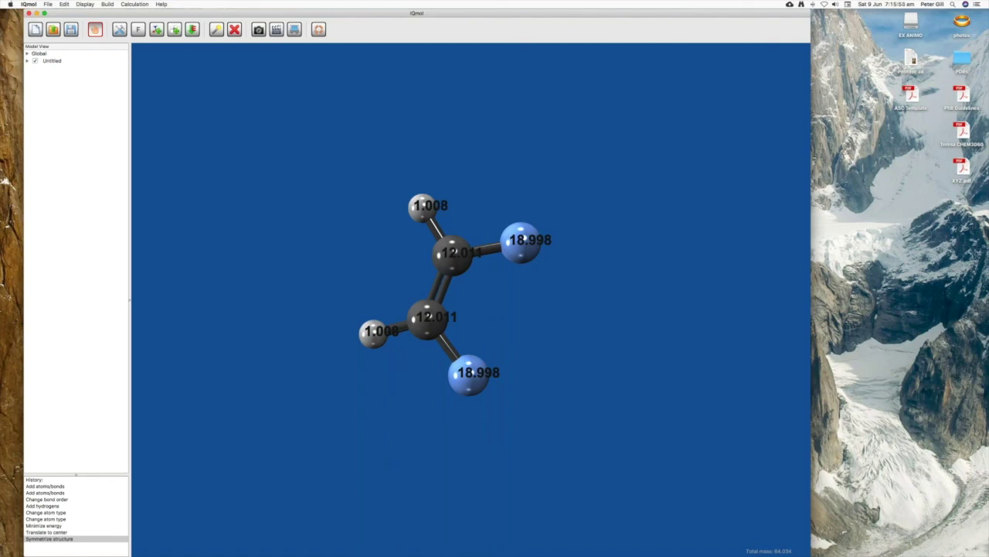
pyautogui.press('Escape')
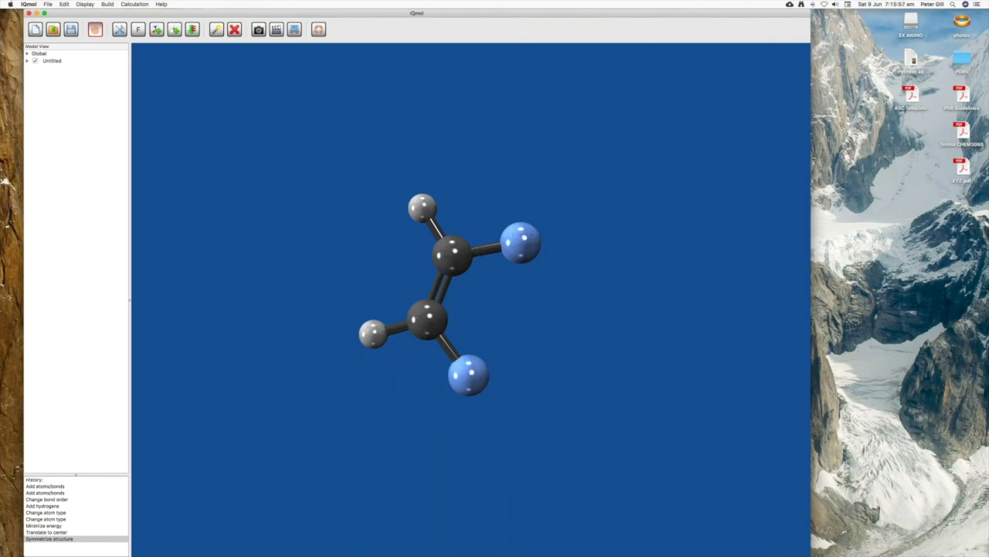
pyautogui.hotkey('ctrl', '3')
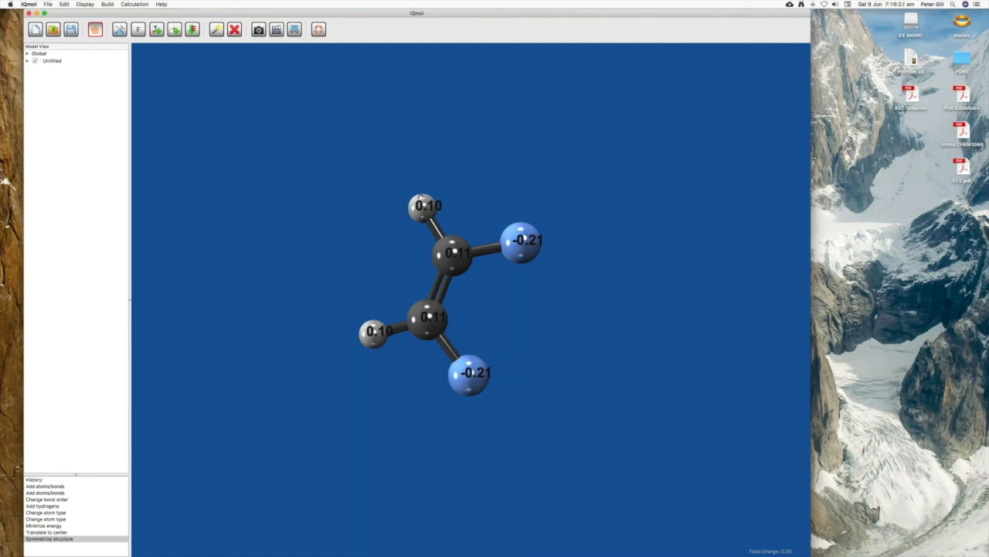
pyautogui.hotkey('ctrl', '0')
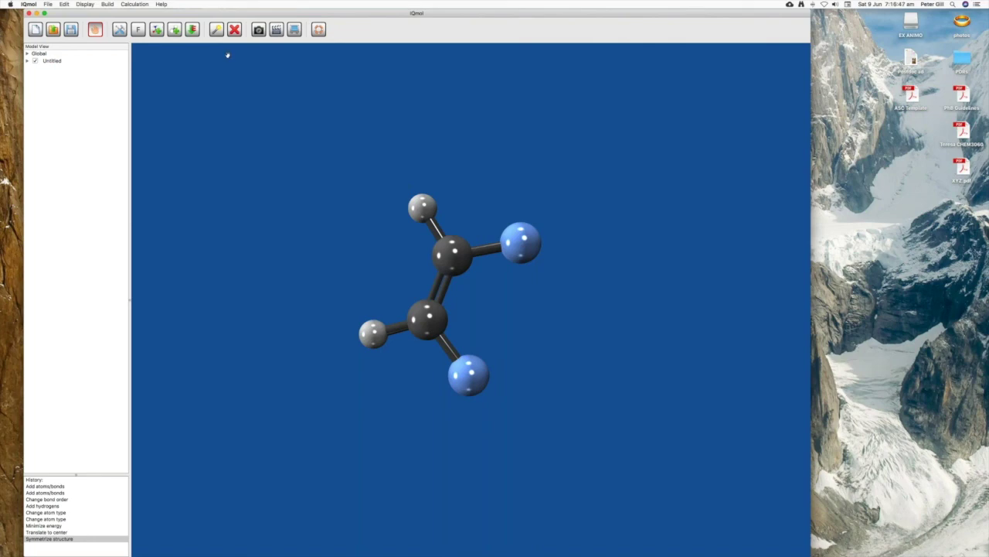
# Open the Q-Chem job setup and choose Energy as the calculation type
pyautogui.click(135, 5)
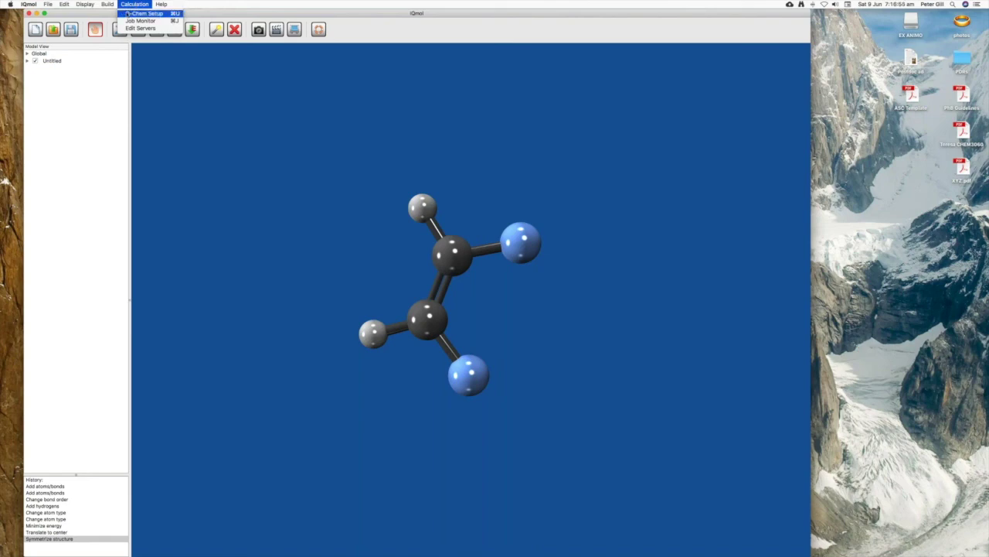
pyautogui.click(128, 14)
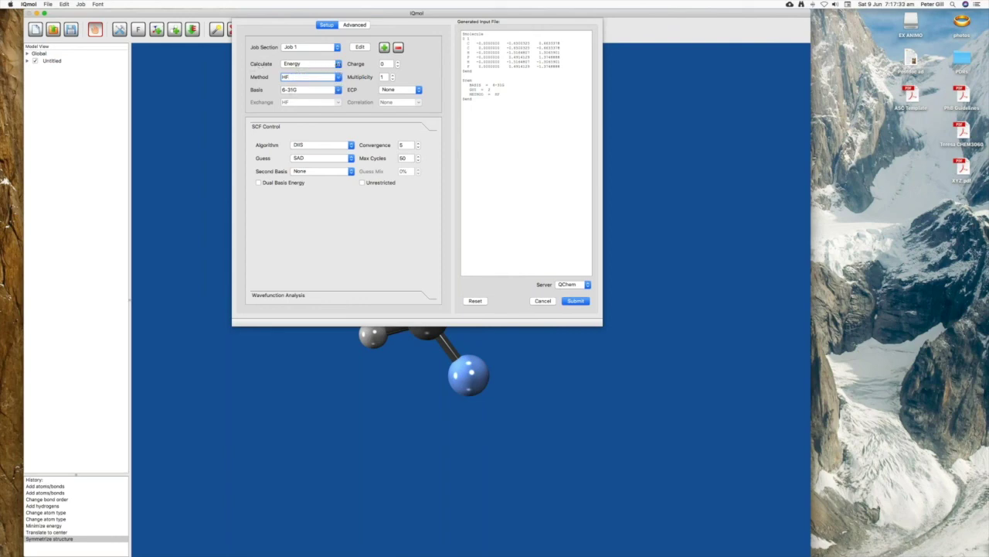
pyautogui.click(309, 63)
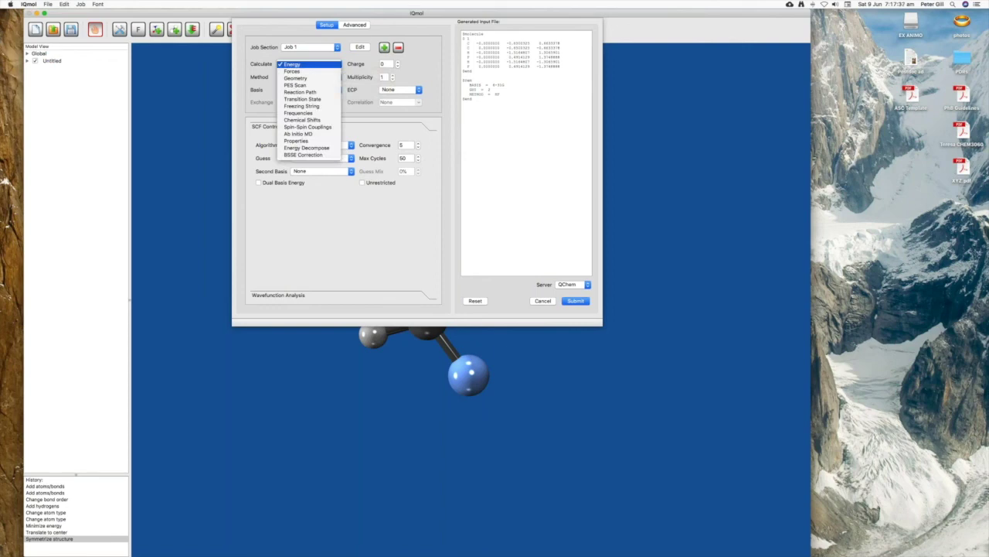
pyautogui.click(294, 64)
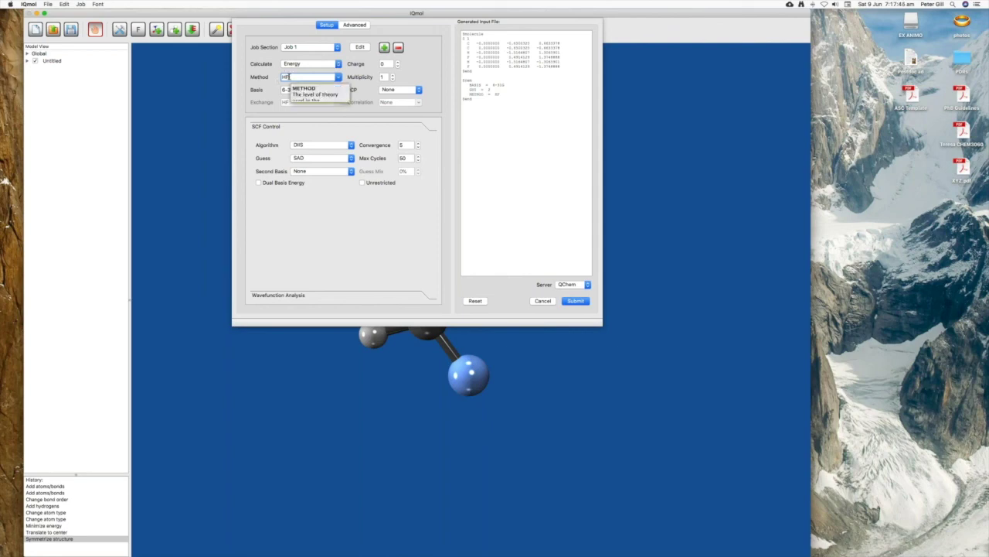
# Look through the available calculation methods and leave the job's method at HF
pyautogui.click(340, 77)
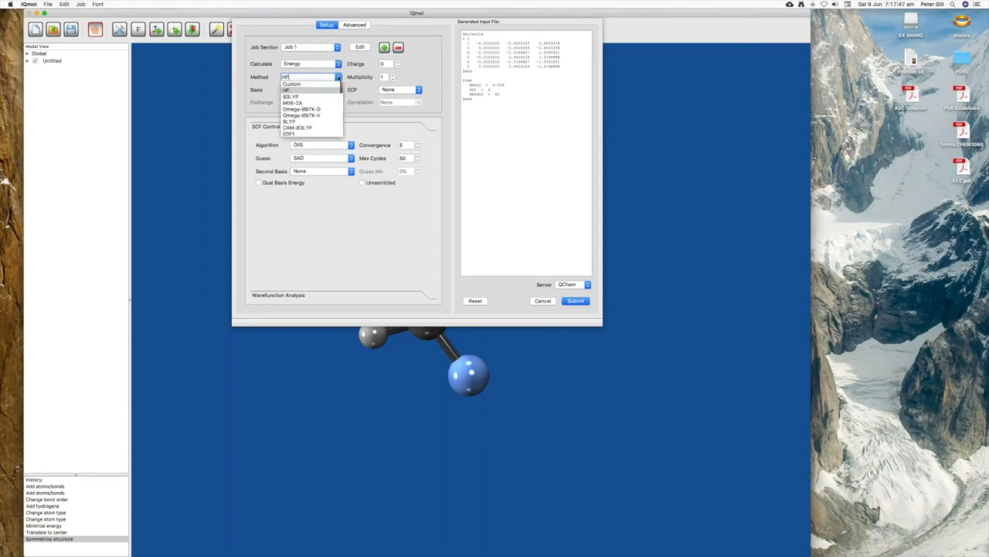
pyautogui.scroll(-15, 314, 101)
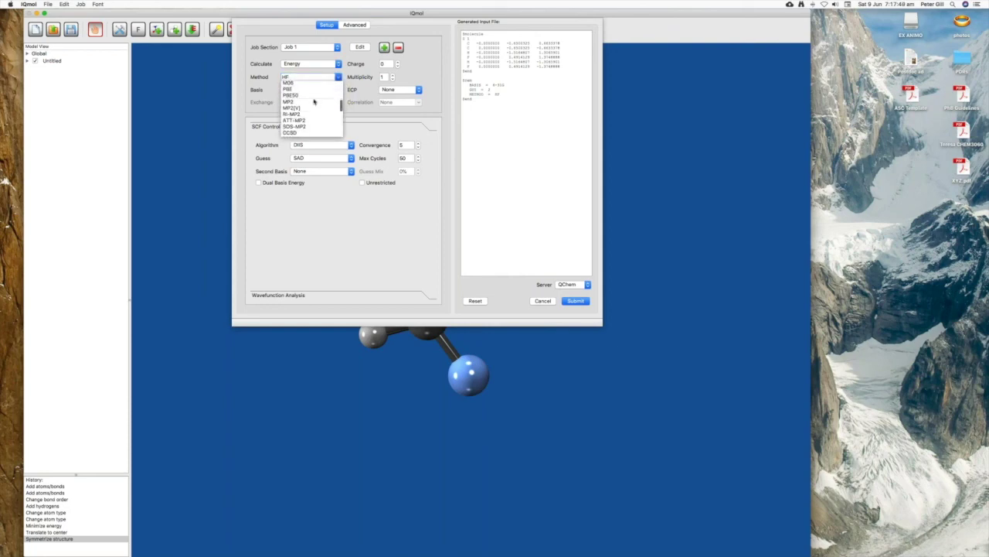
pyautogui.scroll(15, 314, 101)
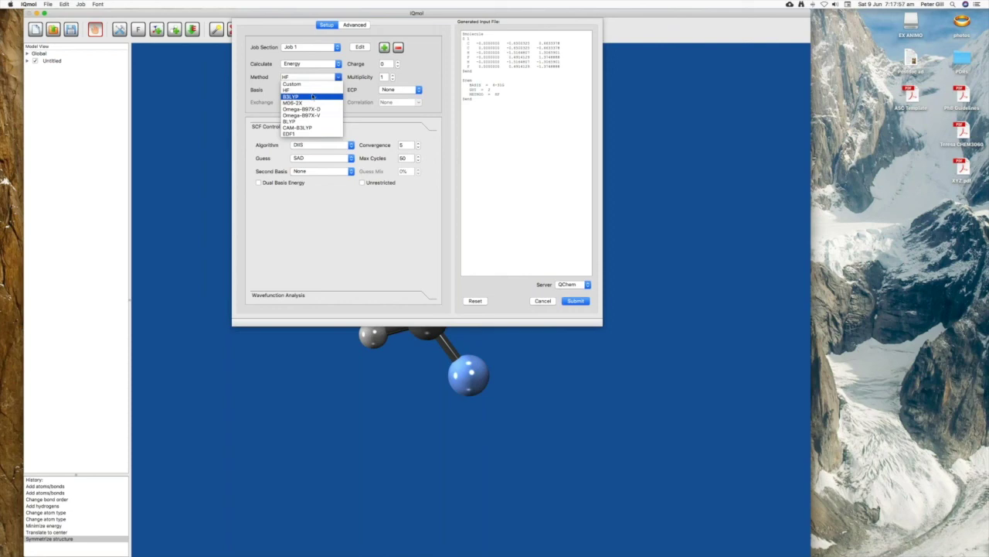
pyautogui.click(338, 78)
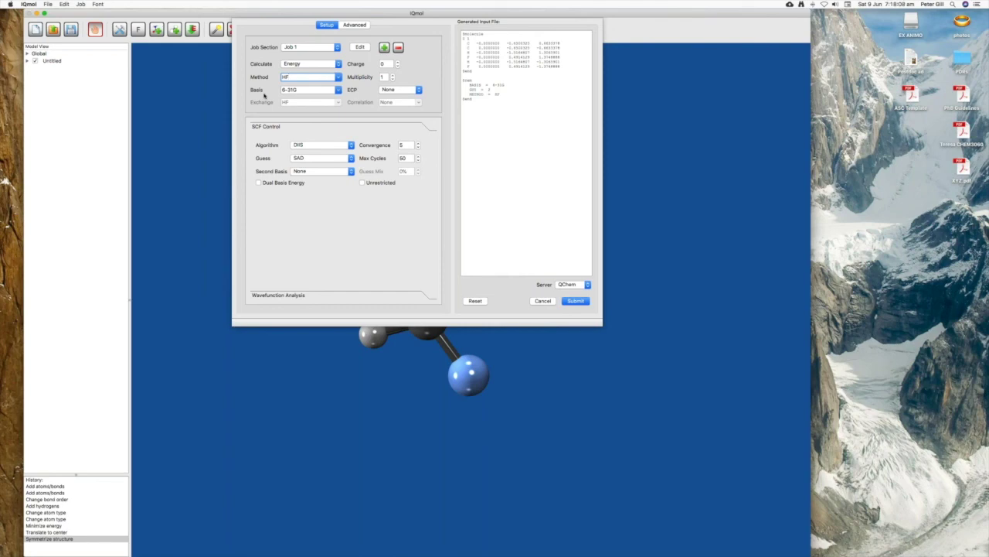
# Look through the available basis sets and leave the job's basis at 6-31G
pyautogui.click(338, 90)
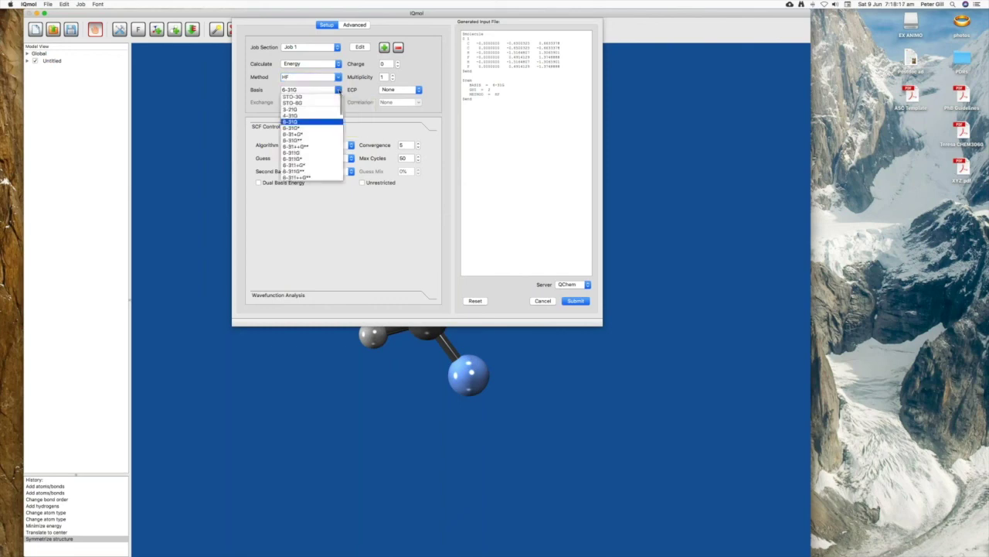
pyautogui.scroll(-10, 323, 119)
pyautogui.scroll(-4, 323, 119)
pyautogui.scroll(12, 323, 119)
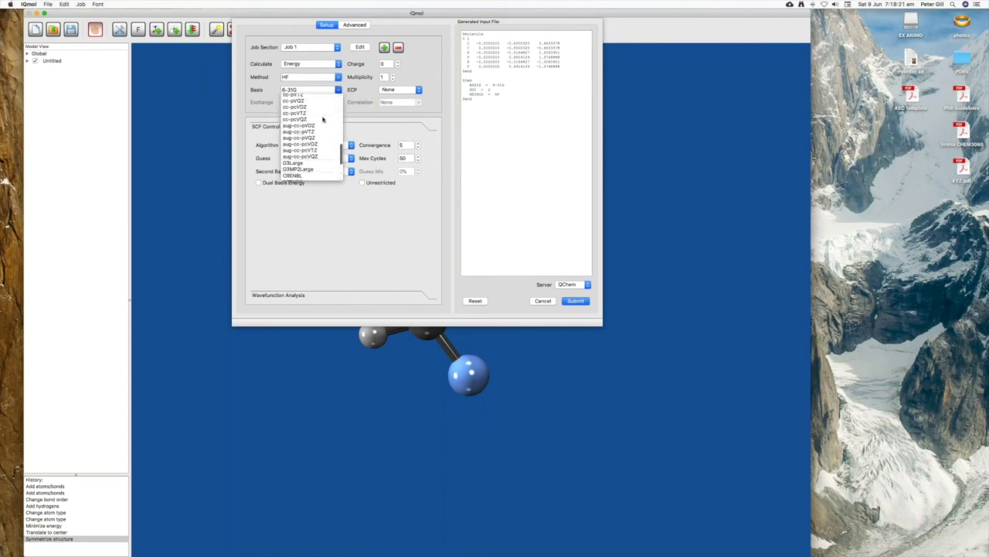
pyautogui.scroll(5, 323, 119)
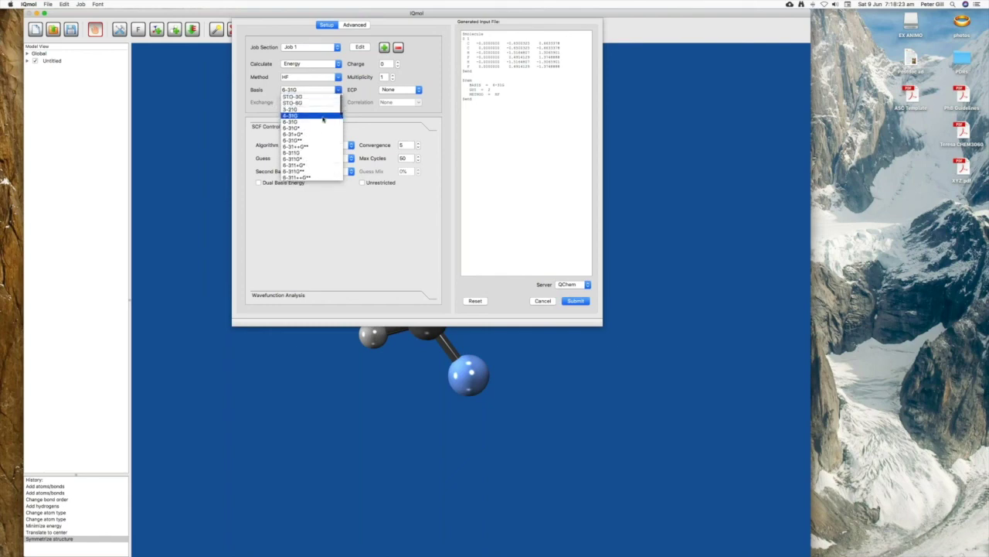
pyautogui.click(338, 91)
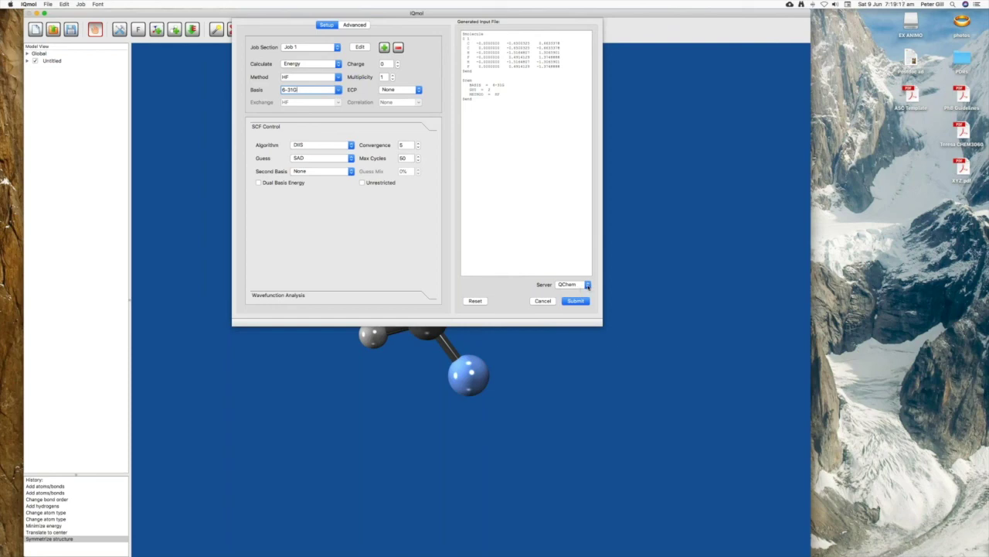
# Keep QChem as the server and submit the job under the name cisc2h2f2
pyautogui.click(587, 286)
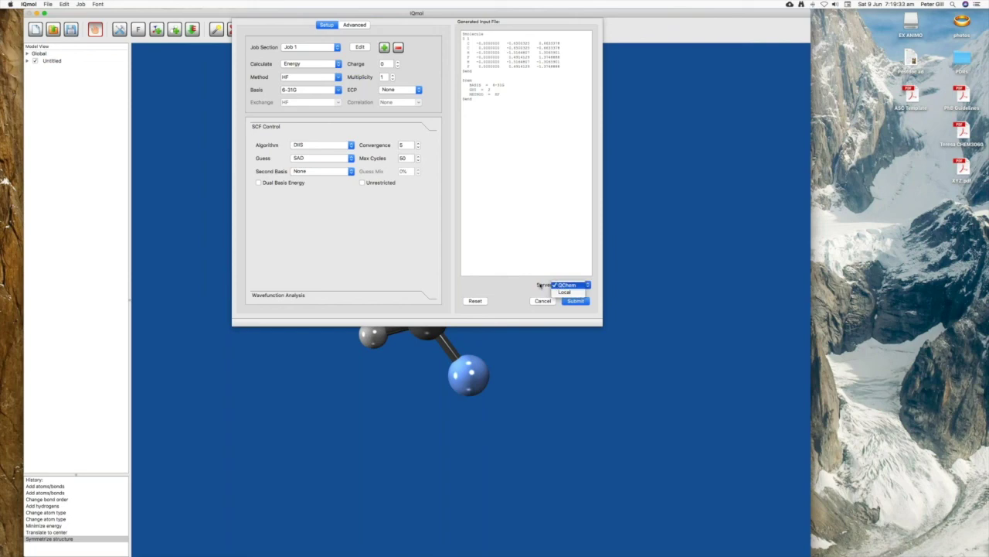
pyautogui.click(588, 286)
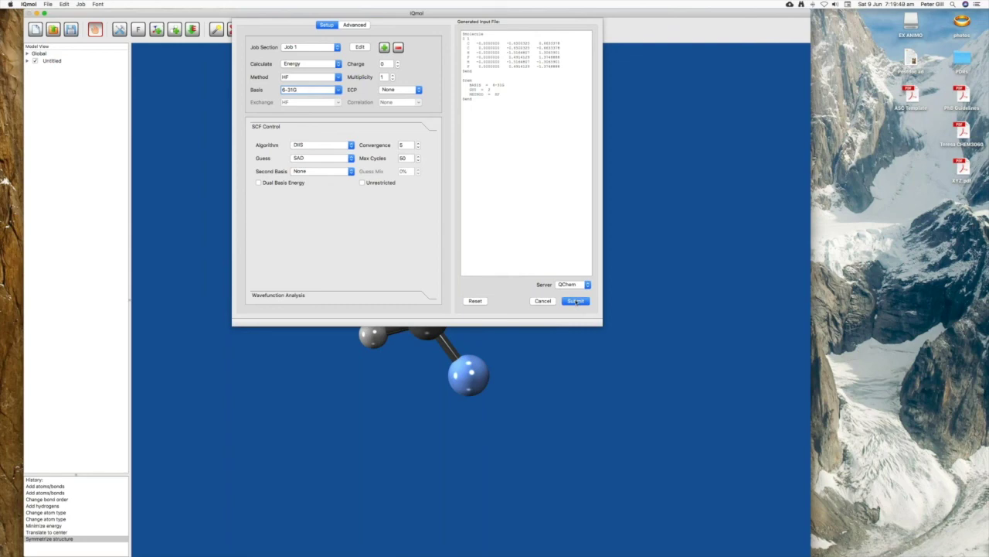
pyautogui.click(576, 301)
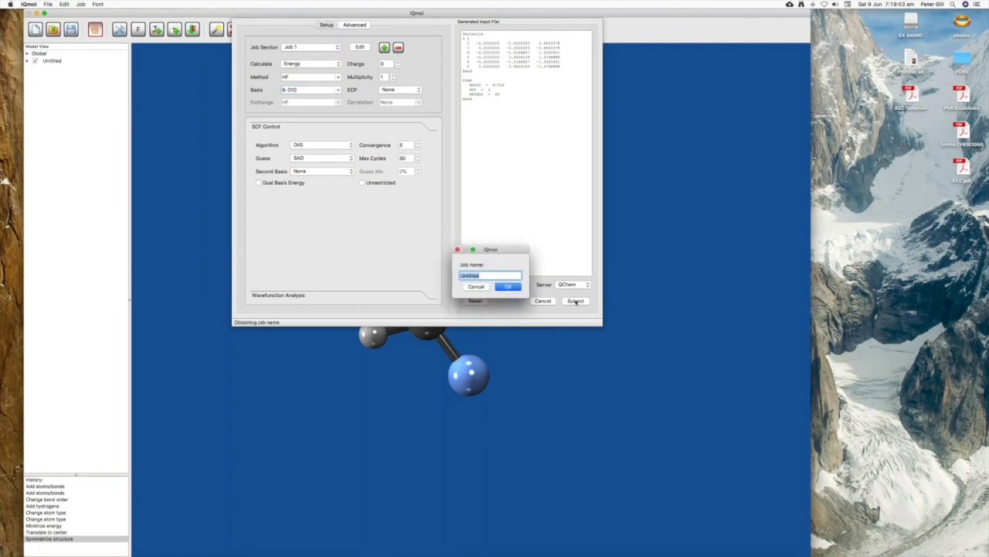
pyautogui.write('cisc2h2f2')
pyautogui.click(508, 286)
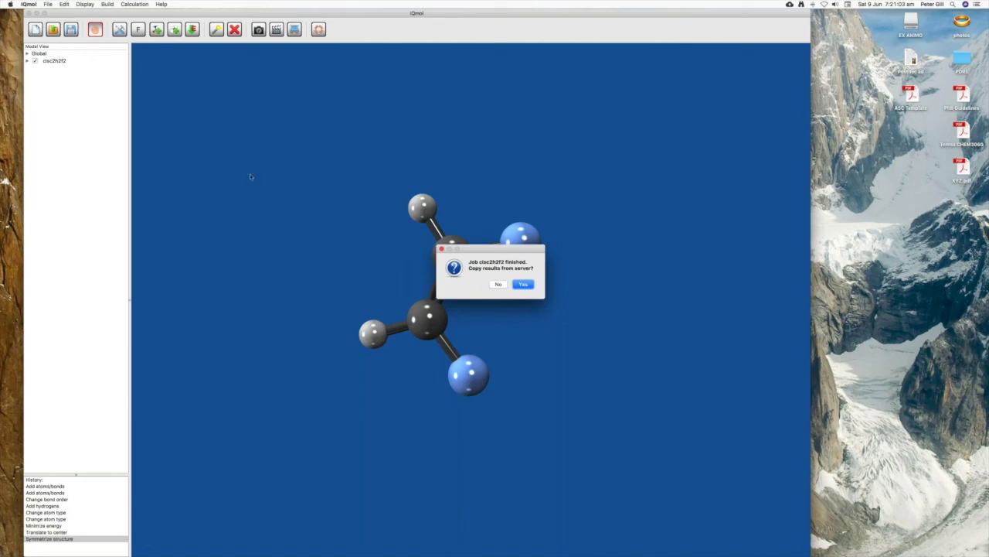
# Copy the finished job's results from the server into a new Desktop folder named ethene
pyautogui.click(523, 284)
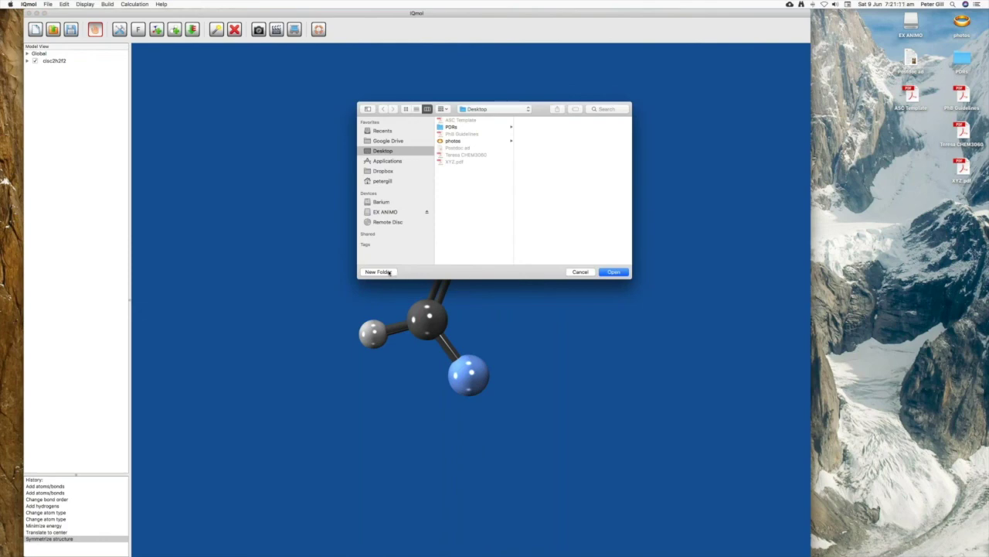
pyautogui.click(378, 272)
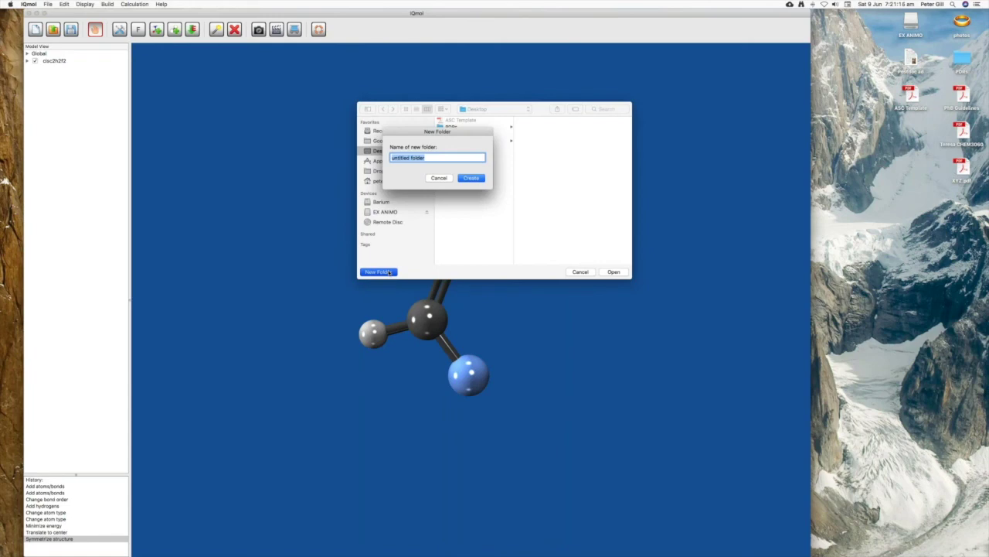
pyautogui.write('ethene')
pyautogui.click(464, 178)
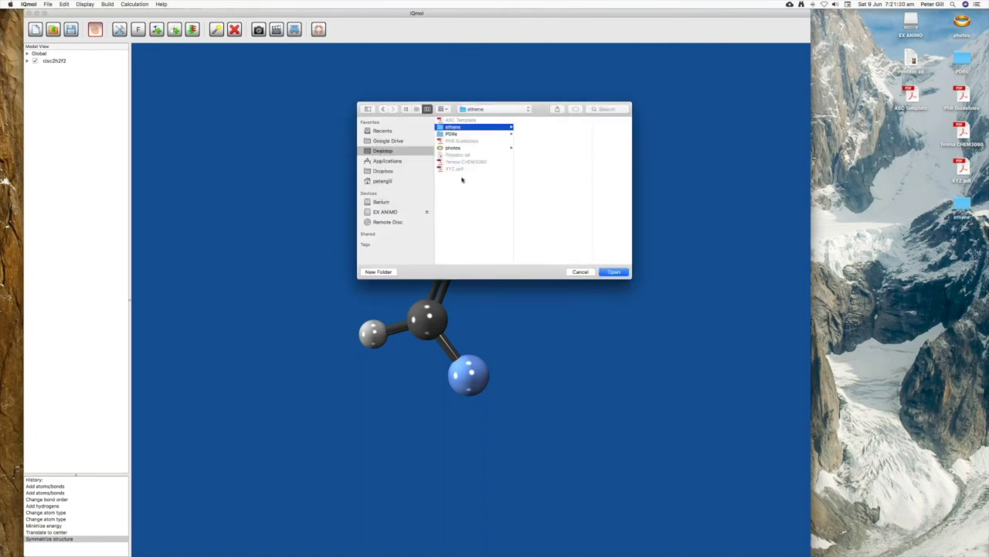
pyautogui.click(613, 272)
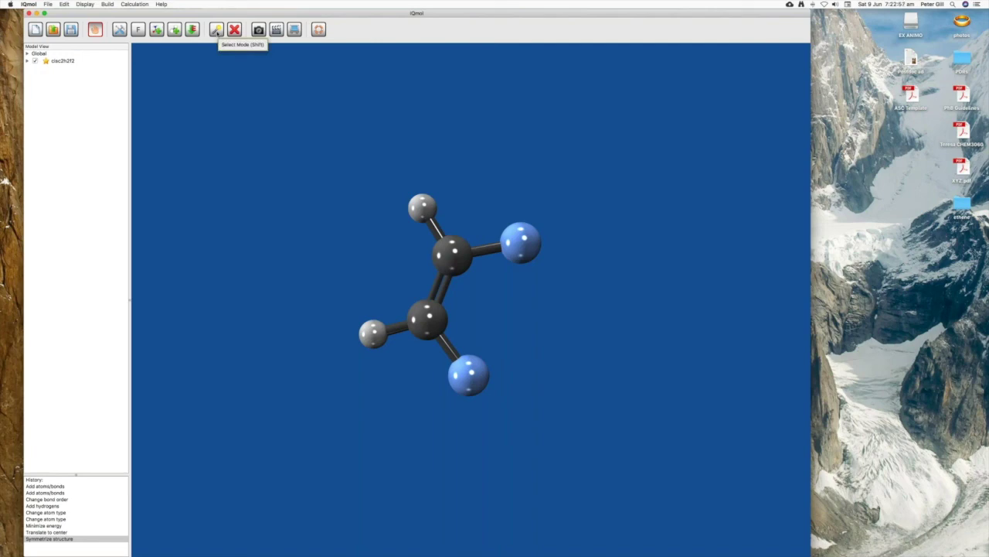
# Try switching between select and manipulate modes and expand the cisc2h2f2 entry in the model tree
pyautogui.click(218, 32)
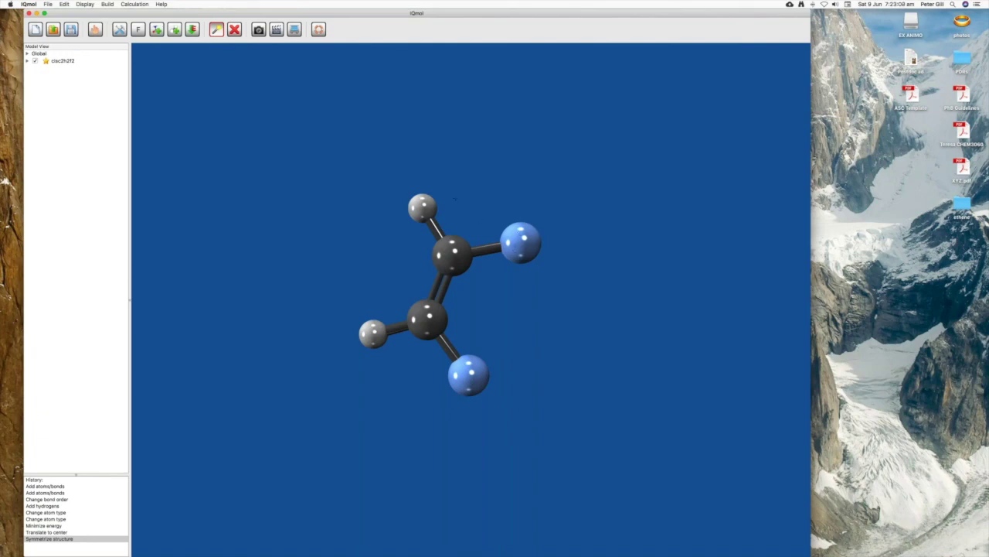
pyautogui.click(95, 28)
pyautogui.moveTo(236, 177); pyautogui.dragTo(228, 179)
pyautogui.click(217, 28)
pyautogui.click(216, 29)
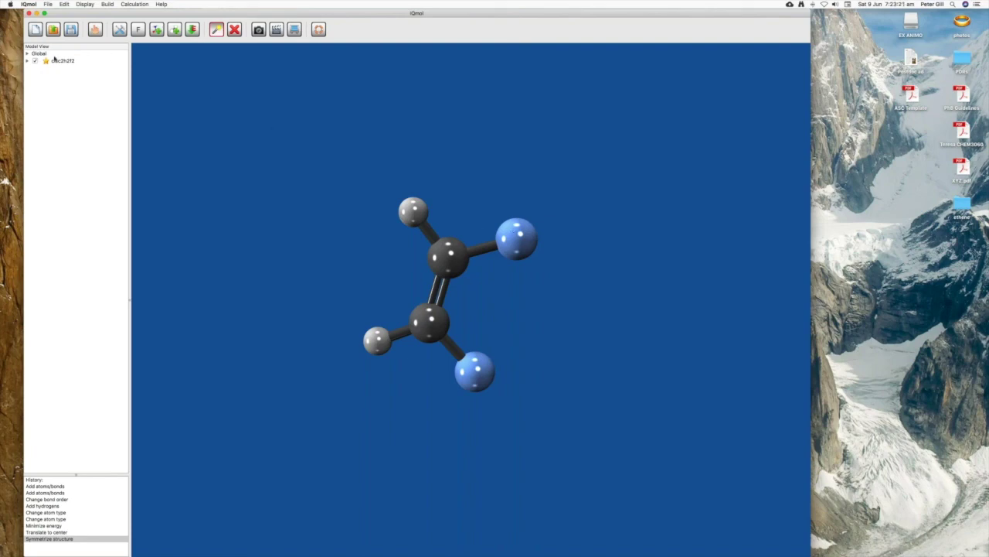
pyautogui.click(28, 61)
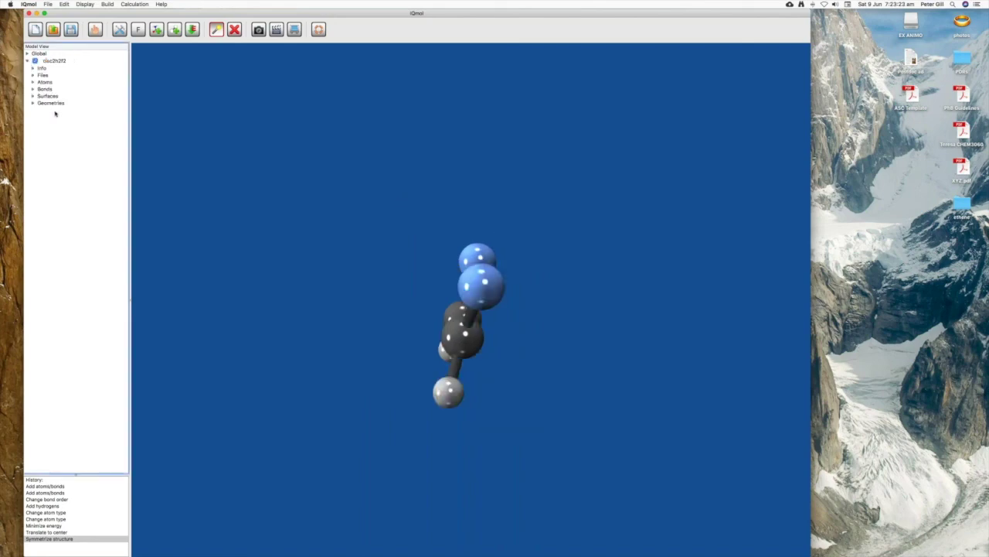
# Measure a C–F bond length, the adjacent F–C–C angle and the F–C–C–F torsion by selecting the atoms in sequence
pyautogui.click(95, 29)
pyautogui.moveTo(342, 225); pyautogui.dragTo(522, 255)
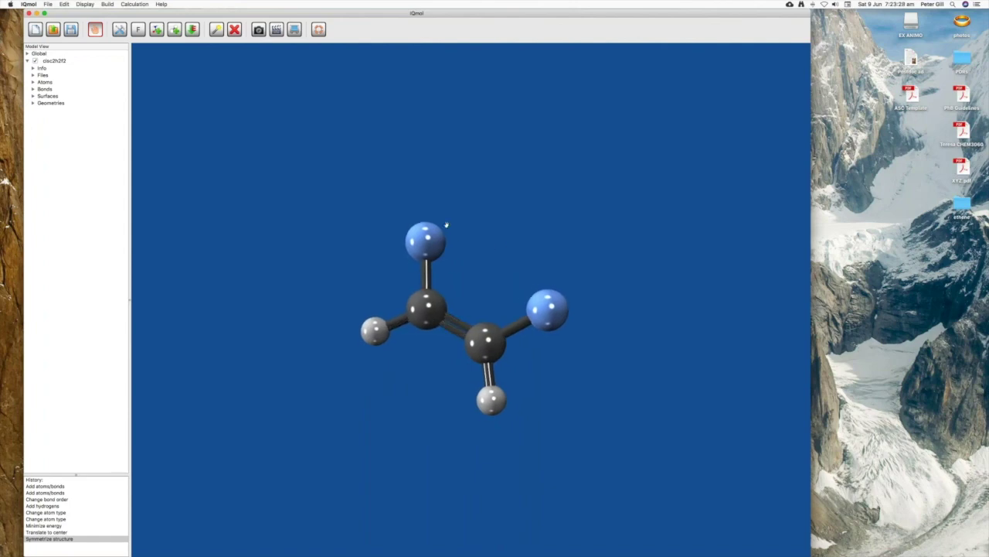
pyautogui.click(217, 30)
pyautogui.click(426, 240)
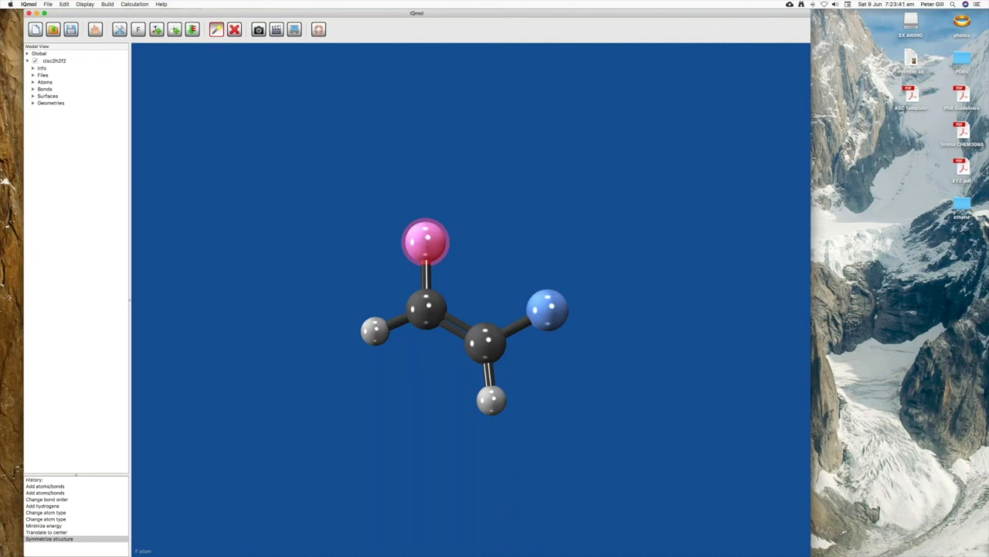
pyautogui.keyDown('shift'); pyautogui.click(426, 308); pyautogui.keyUp('shift')
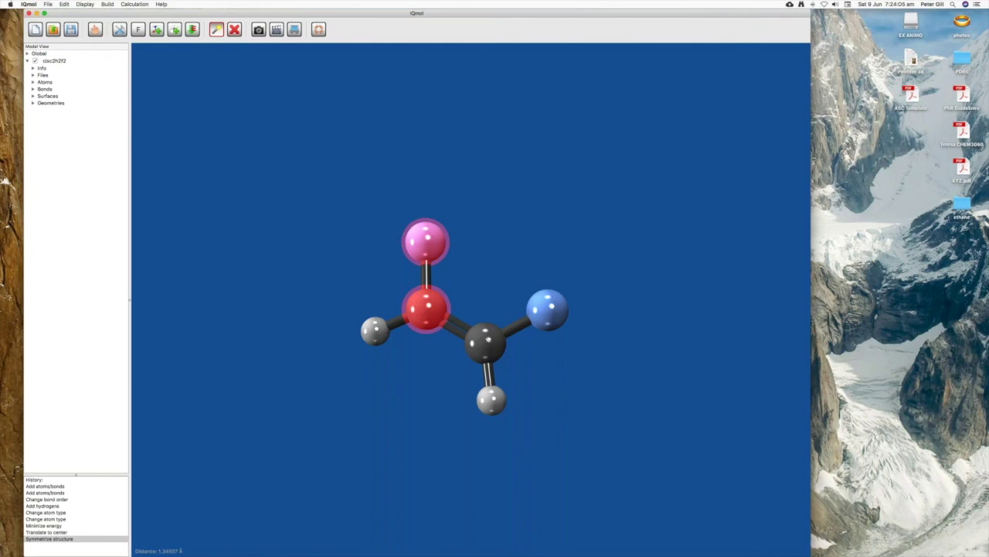
pyautogui.click(488, 340)
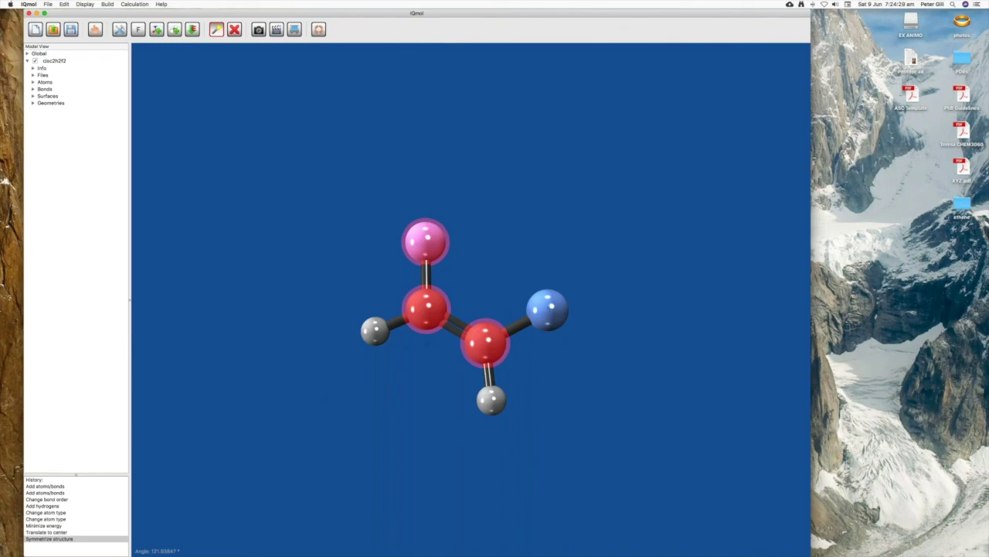
pyautogui.click(548, 309)
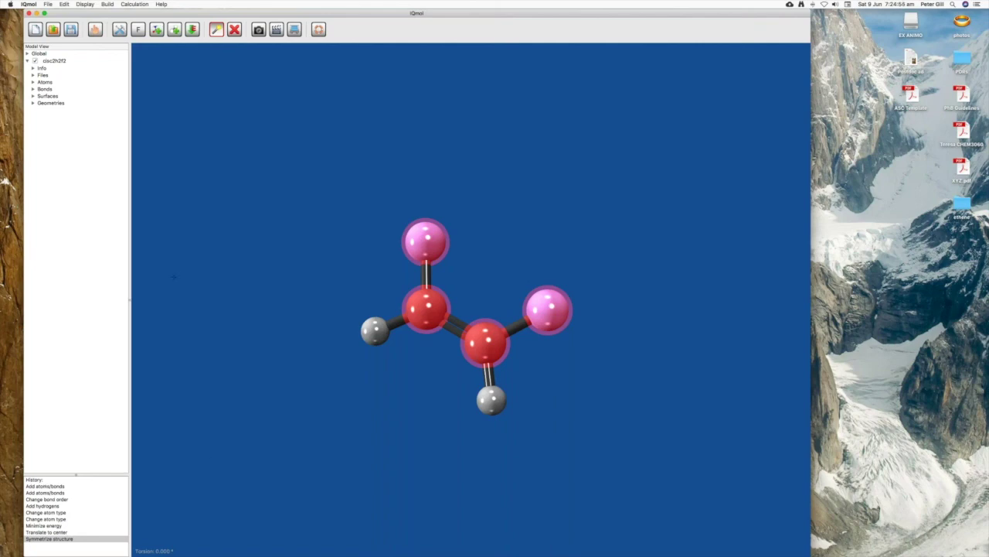
# Deselect all atoms of the molecule
pyautogui.click(85, 4)
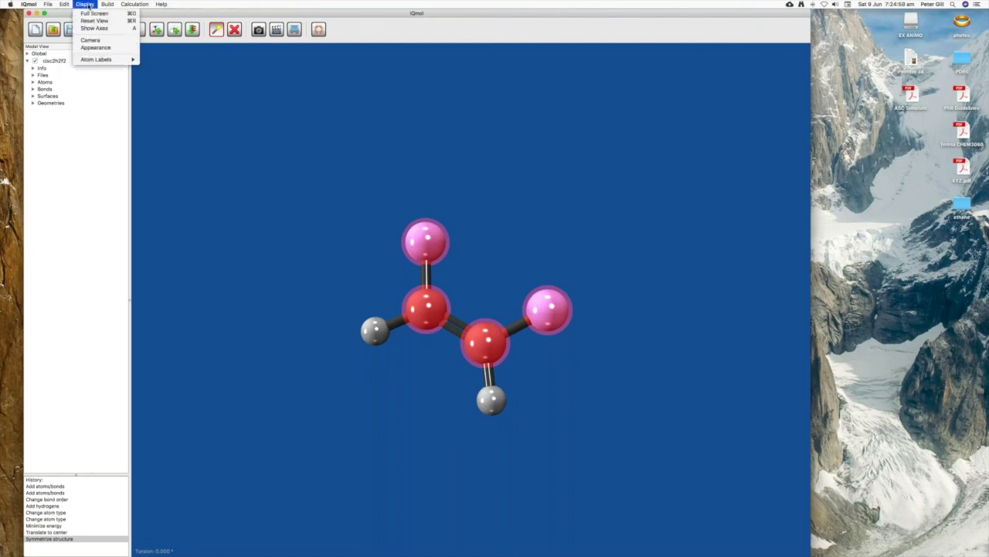
pyautogui.moveTo(107, 4)
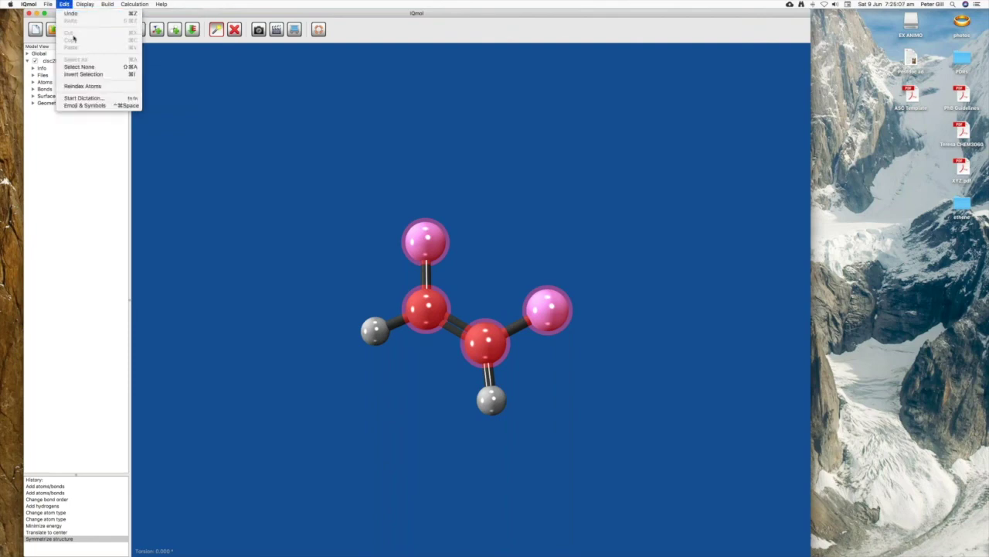
pyautogui.click(78, 67)
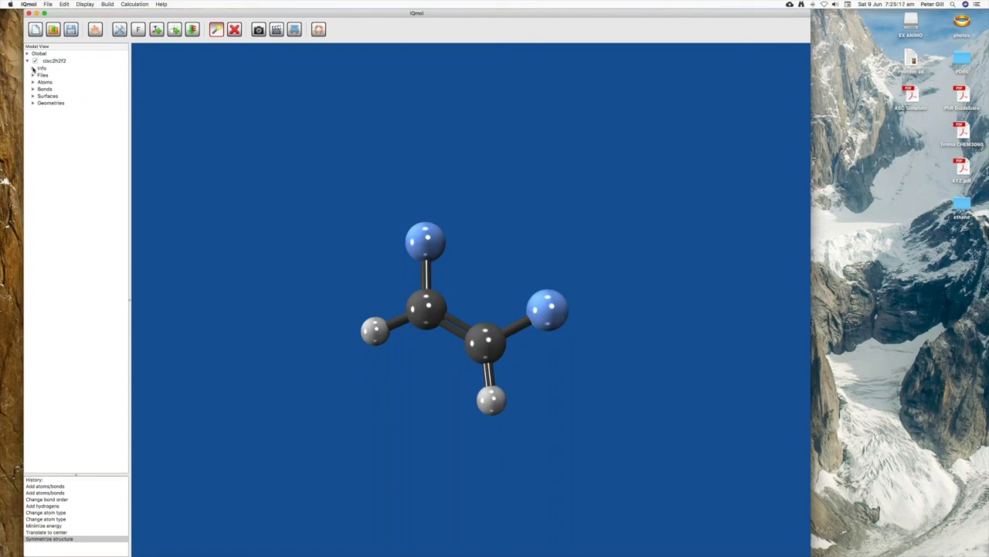
# Show the calculated dipole arrow, examine its direction on the molecule, and hide it again
pyautogui.click(33, 69)
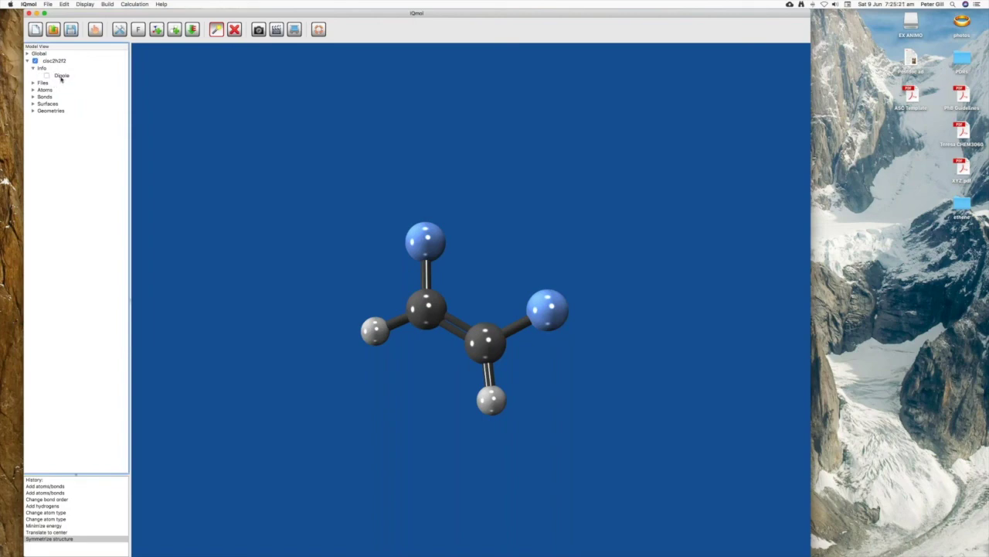
pyautogui.click(46, 75)
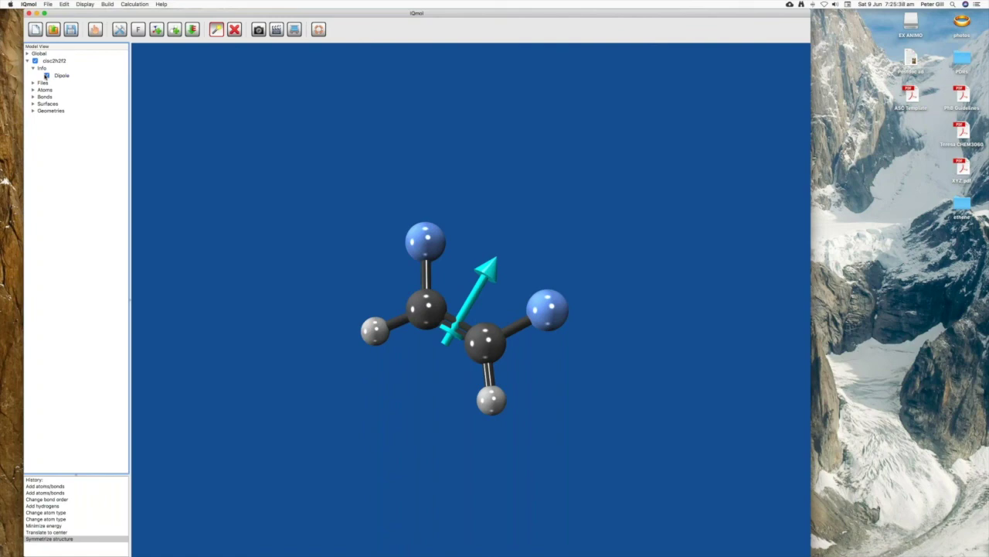
pyautogui.click(47, 75)
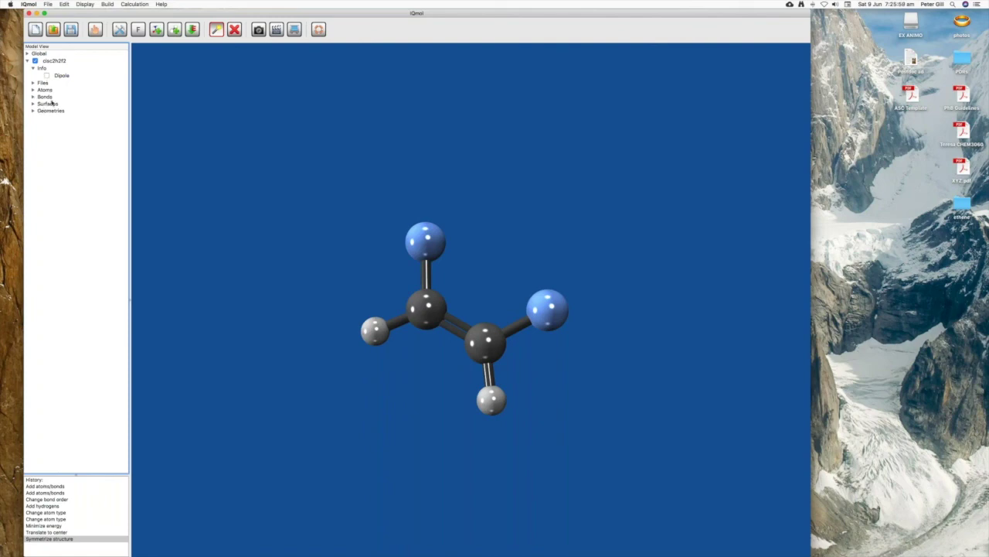
# Calculate alpha orbital surfaces from 16 (HOMO) to 17 (LUMO) of cisc2h2f2 with isovalue 0.0200
pyautogui.click(33, 104)
pyautogui.click(56, 112)
pyautogui.doubleClick(56, 111)
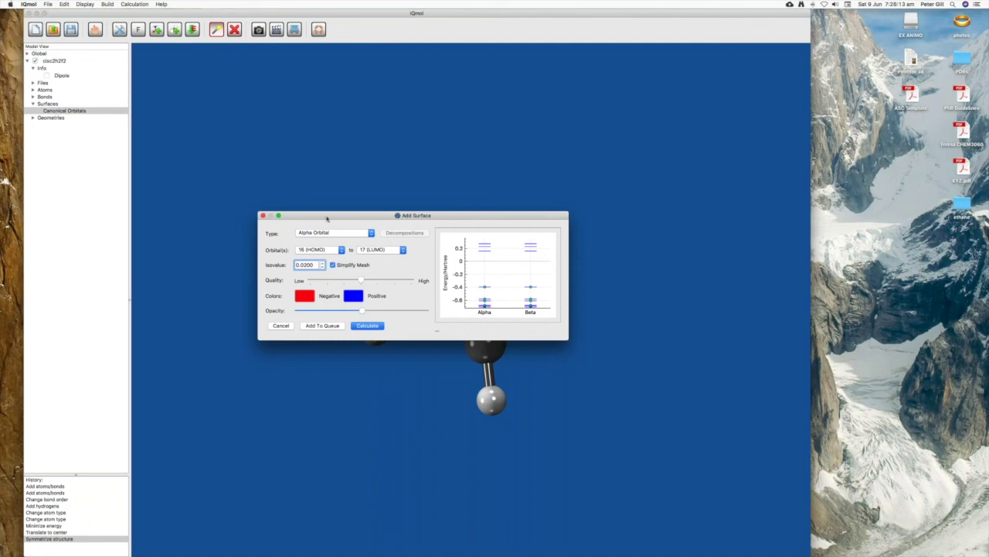
pyautogui.moveTo(327, 219); pyautogui.dragTo(625, 375)
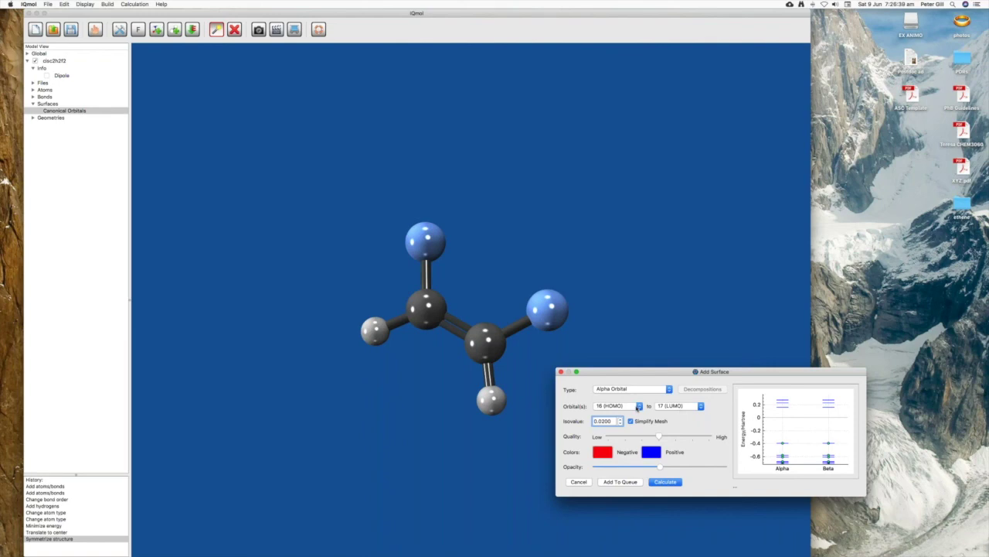
pyautogui.click(640, 406)
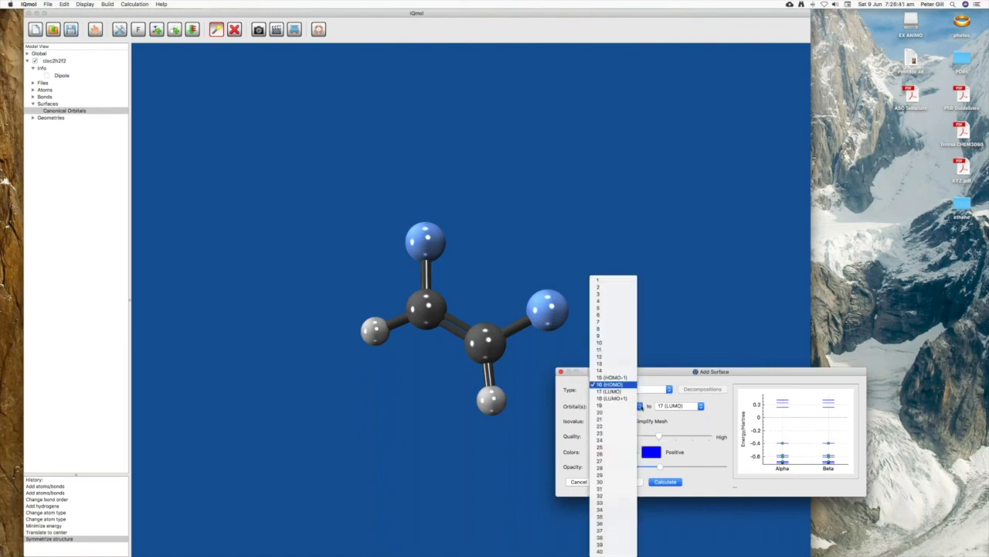
pyautogui.click(641, 406)
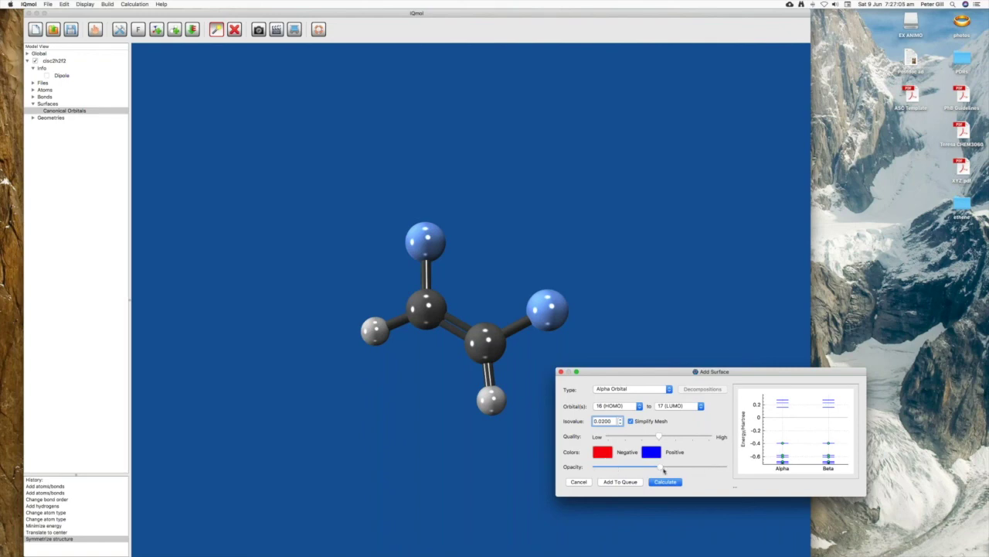
pyautogui.click(673, 482)
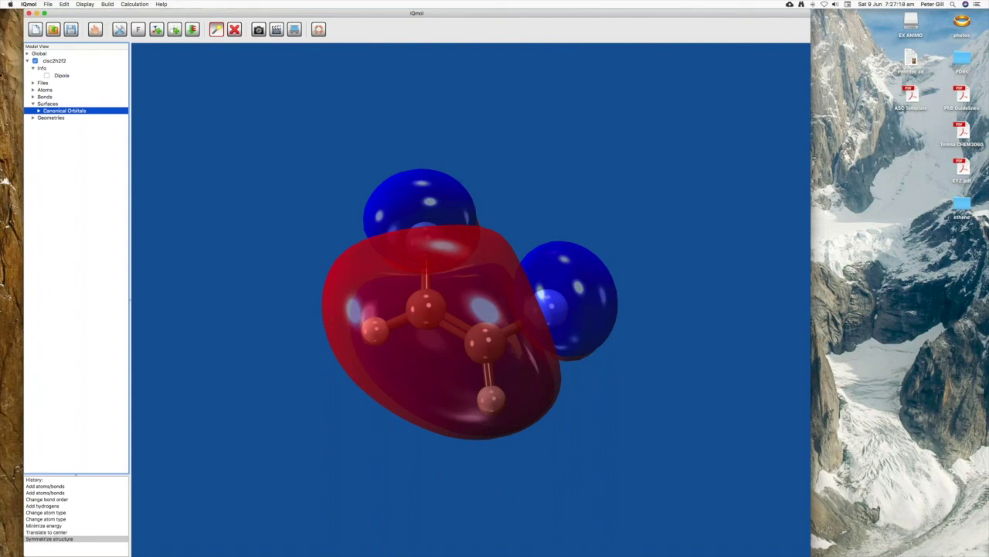
# List the calculated canonical orbitals and rotate the molecule in manipulate mode to examine the HOMO surface
pyautogui.click(38, 111)
pyautogui.click(95, 29)
pyautogui.moveTo(549, 157); pyautogui.dragTo(516, 198)
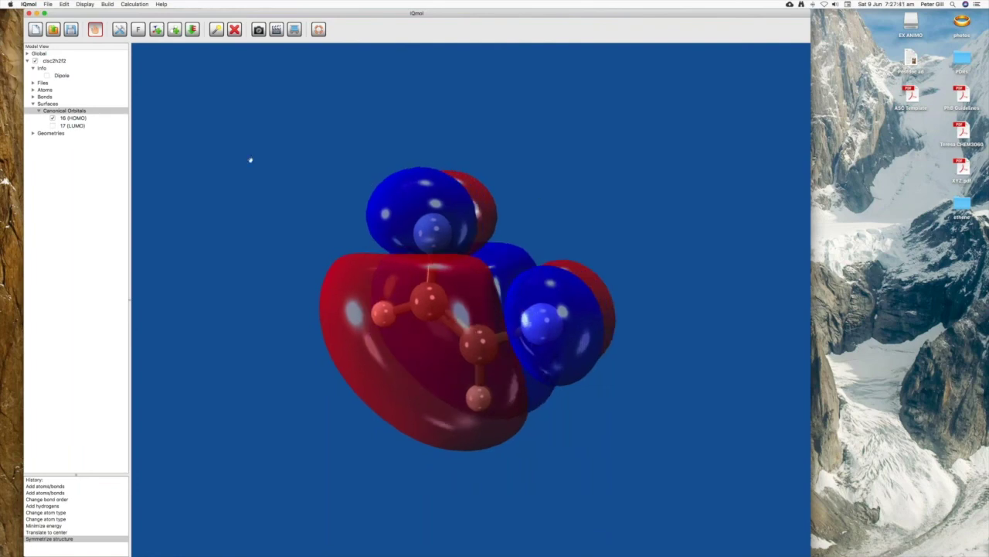
# Display the 17 (LUMO) surface and hide the 16 (HOMO) surface to examine the LUMO alone
pyautogui.click(52, 126)
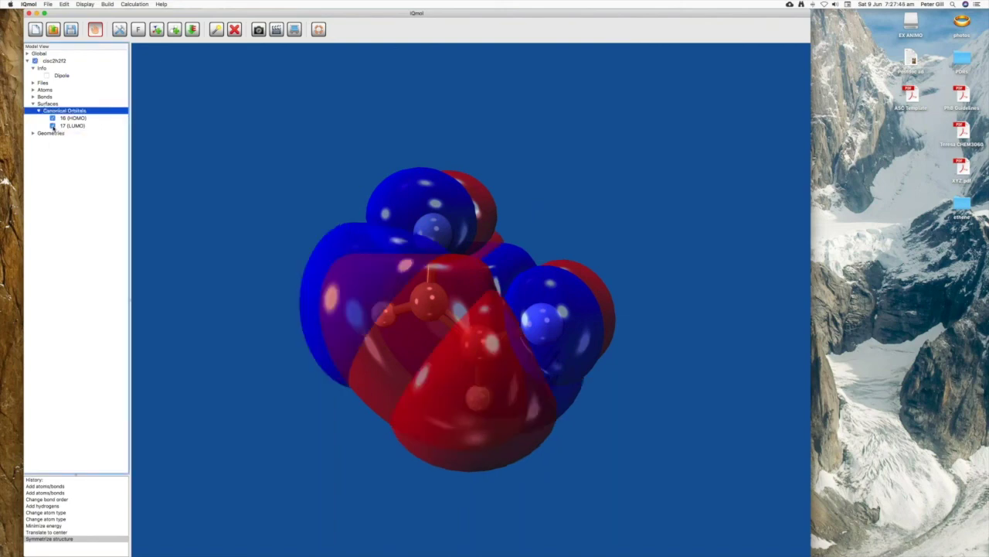
pyautogui.moveTo(611, 183); pyautogui.dragTo(572, 204)
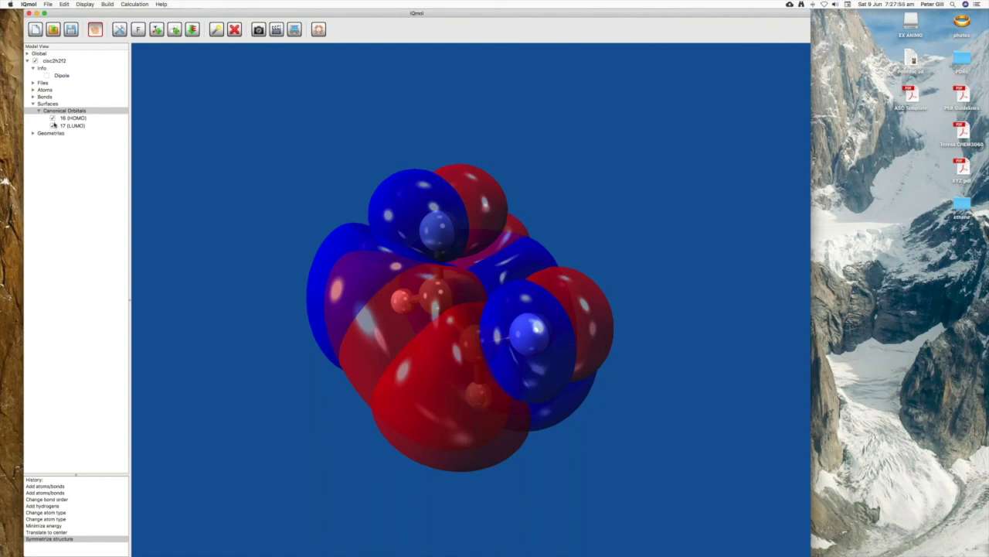
pyautogui.moveTo(52, 120)
pyautogui.click(52, 118)
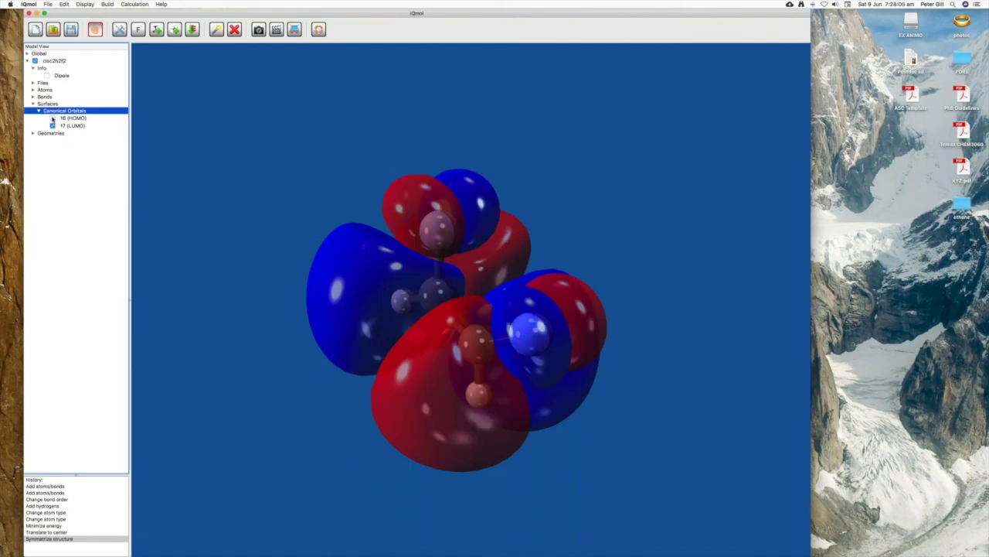
pyautogui.moveTo(526, 207); pyautogui.dragTo(555, 177)
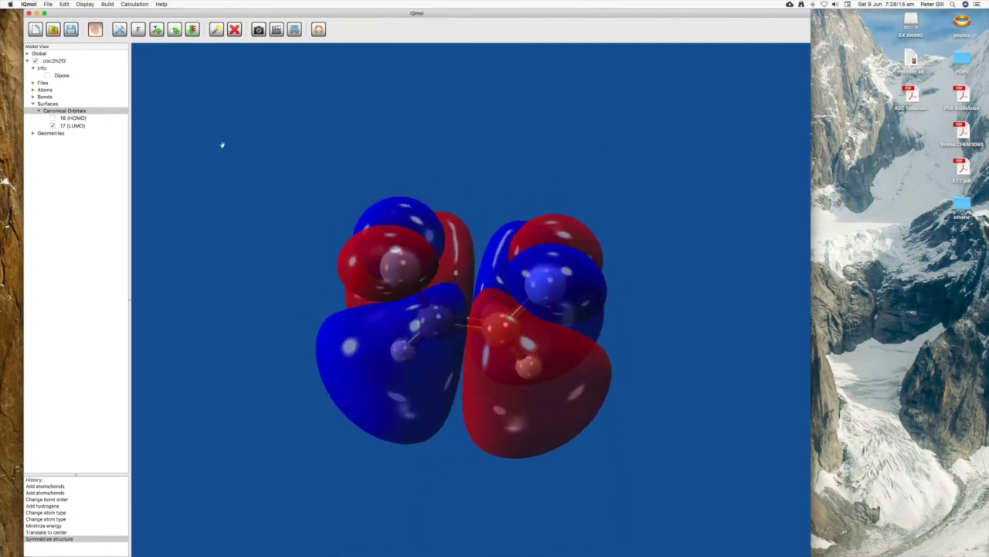
# Try the LUMO surface at full and zero opacity, and return it to about half opacity
pyautogui.doubleClick(80, 126)
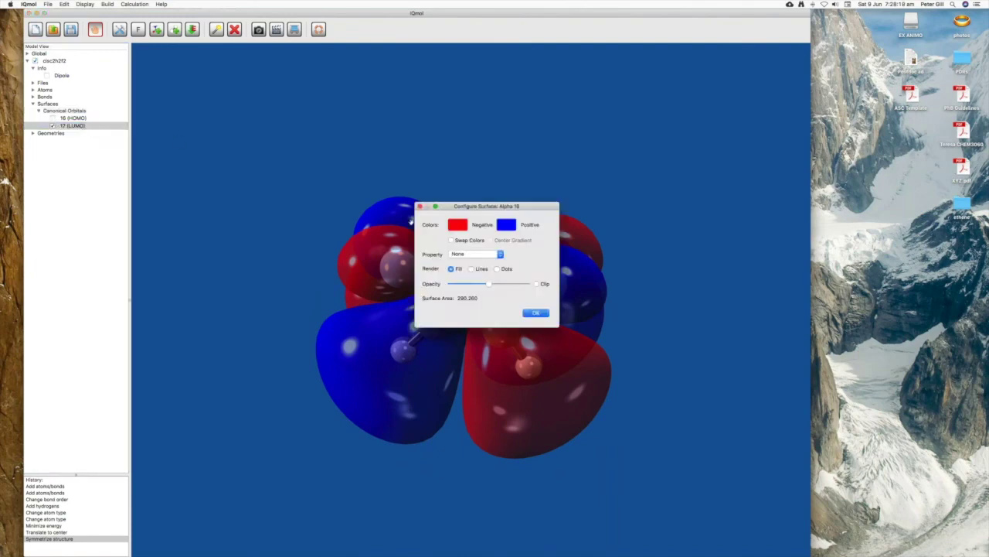
pyautogui.moveTo(483, 206); pyautogui.dragTo(699, 228)
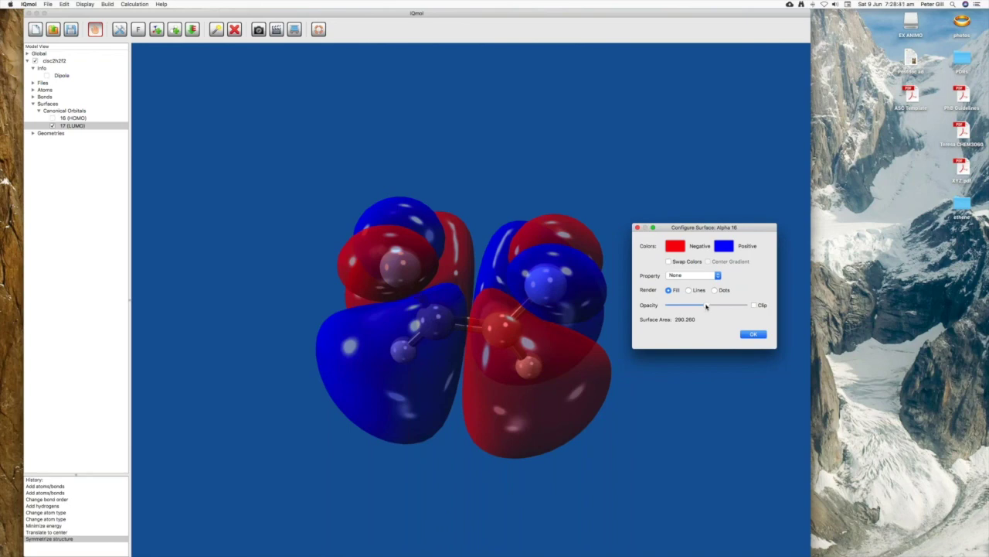
pyautogui.moveTo(706, 306); pyautogui.dragTo(748, 306)
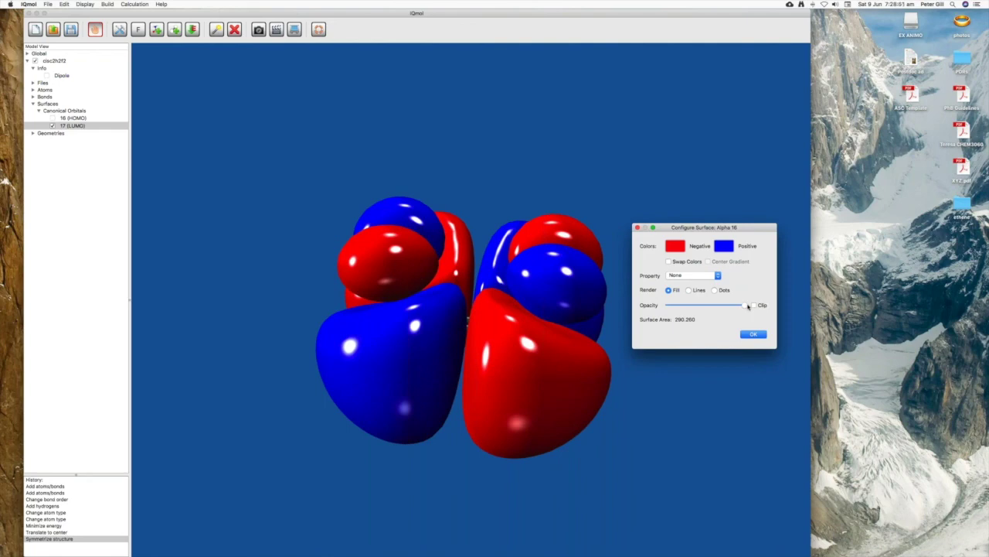
pyautogui.moveTo(744, 305); pyautogui.dragTo(663, 305)
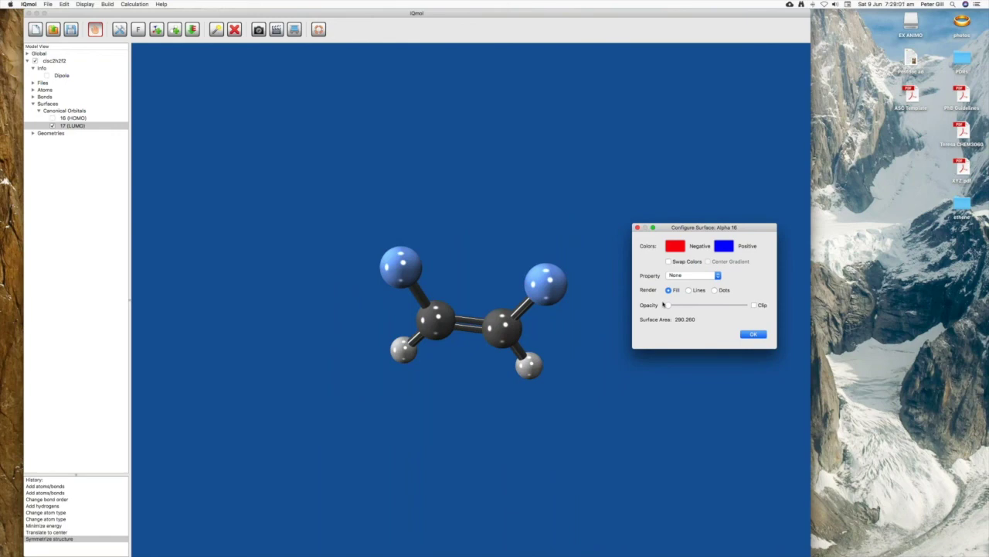
pyautogui.moveTo(670, 306); pyautogui.dragTo(709, 307)
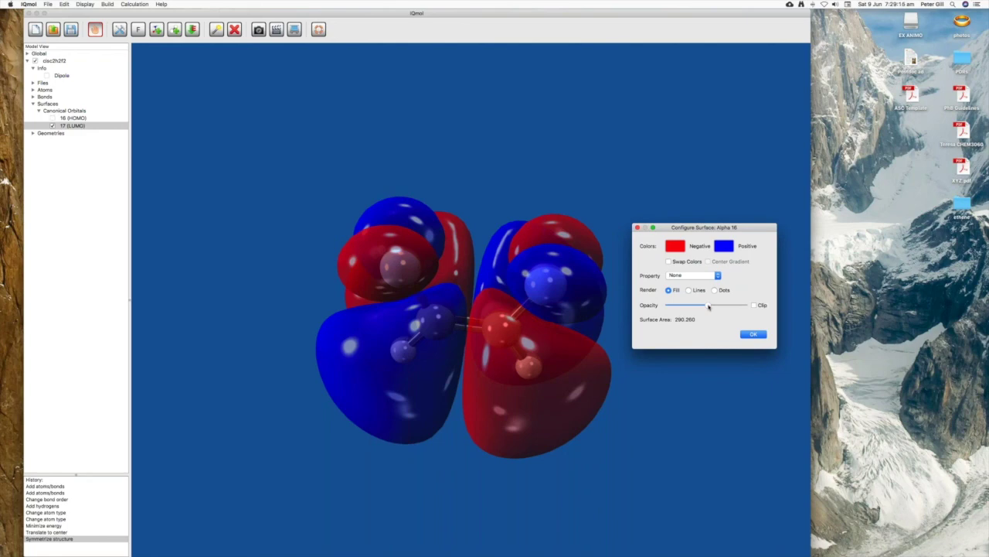
pyautogui.click(752, 334)
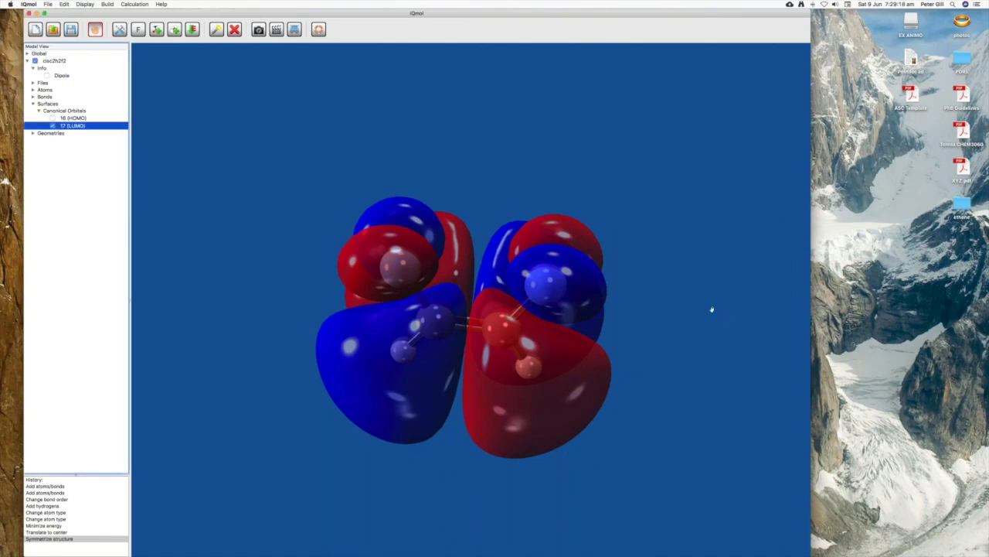
# Try to save a JPEG picture of the LUMO view named snapshot on Barium with the default image settings
pyautogui.moveTo(712, 310); pyautogui.dragTo(735, 276)
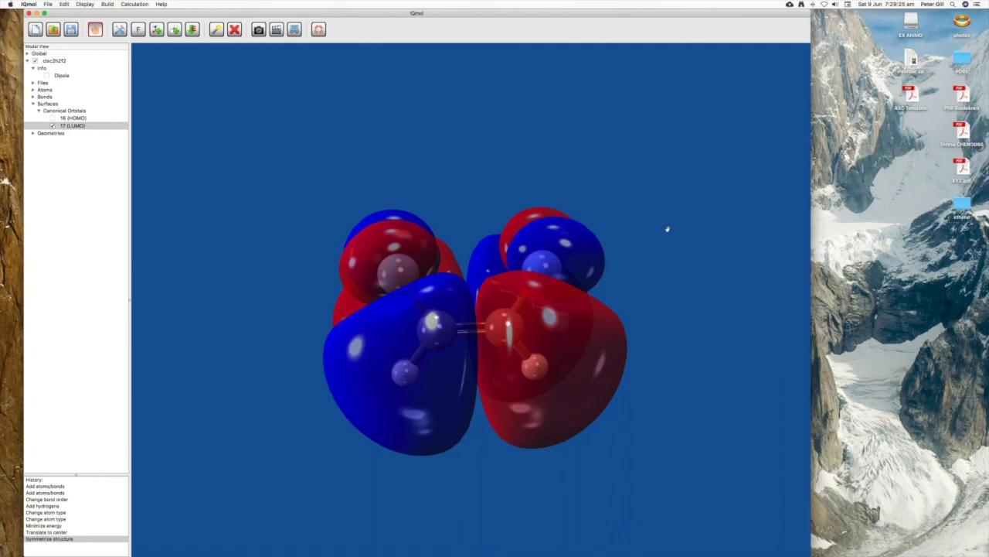
pyautogui.click(48, 4)
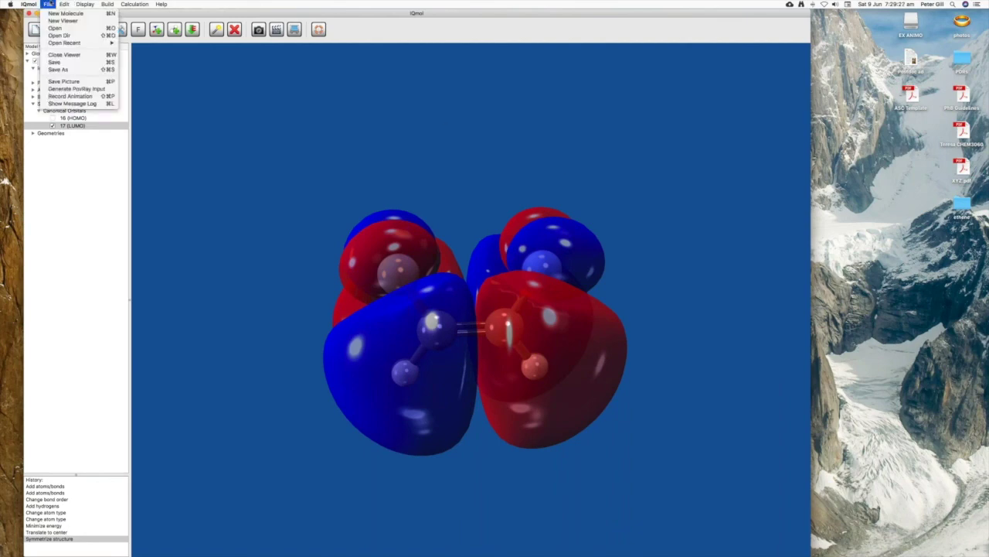
pyautogui.click(66, 81)
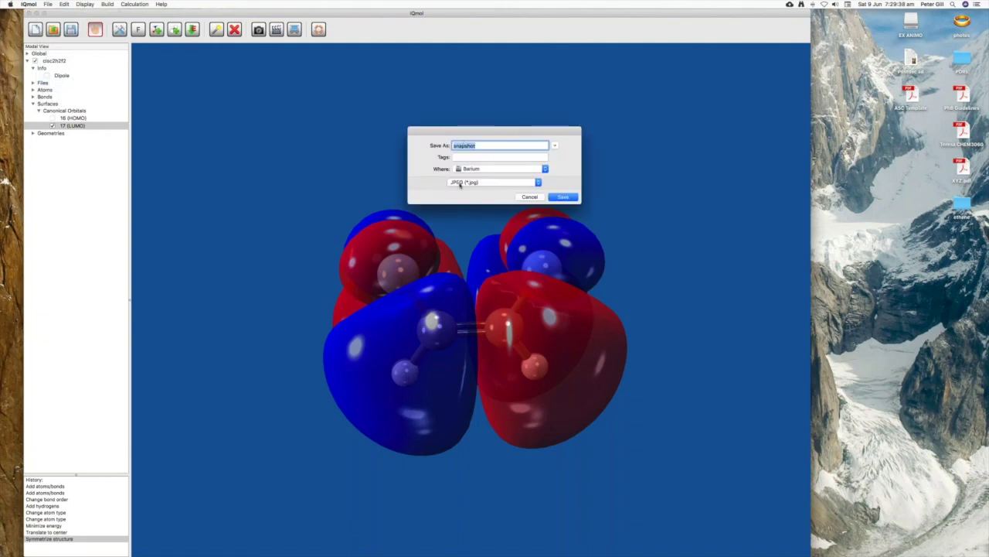
pyautogui.click(538, 183)
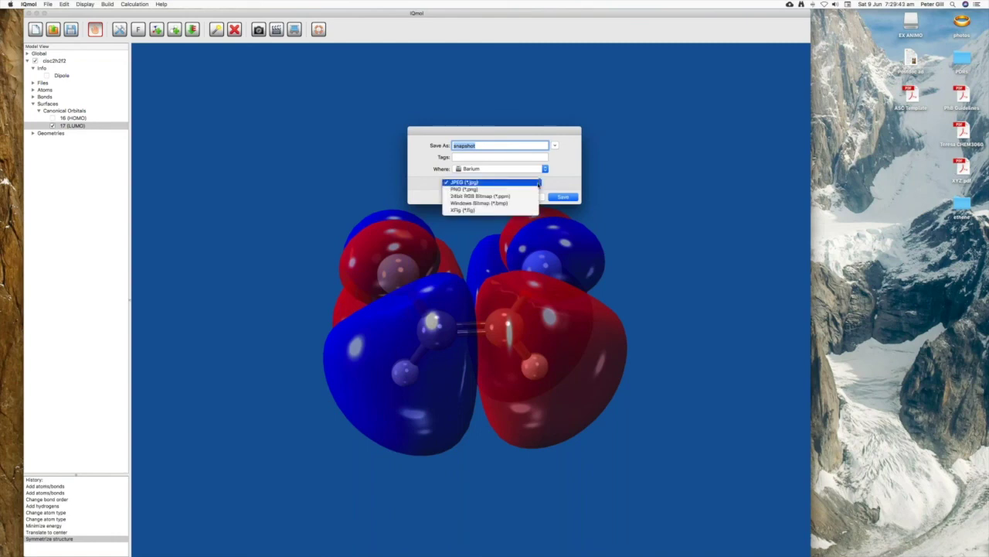
pyautogui.click(538, 183)
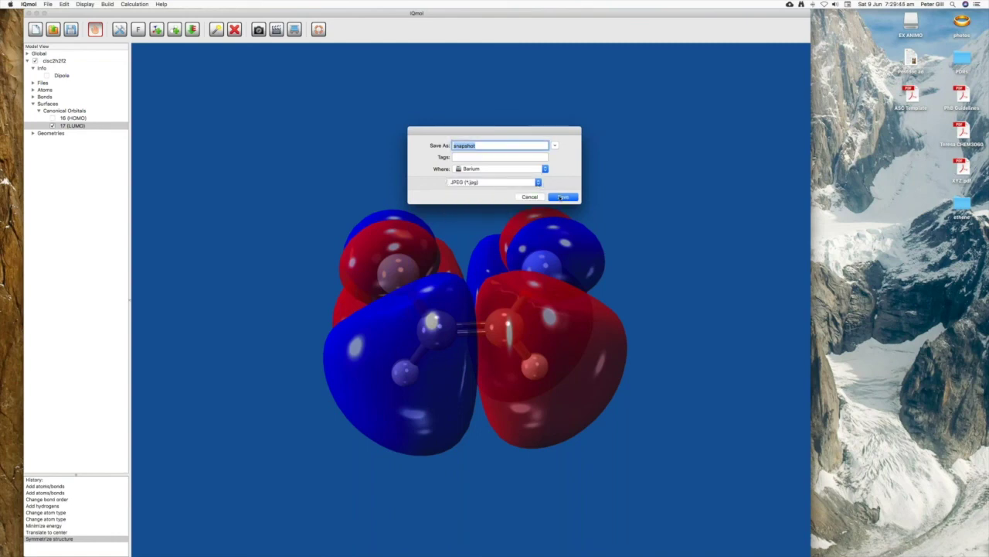
pyautogui.click(562, 197)
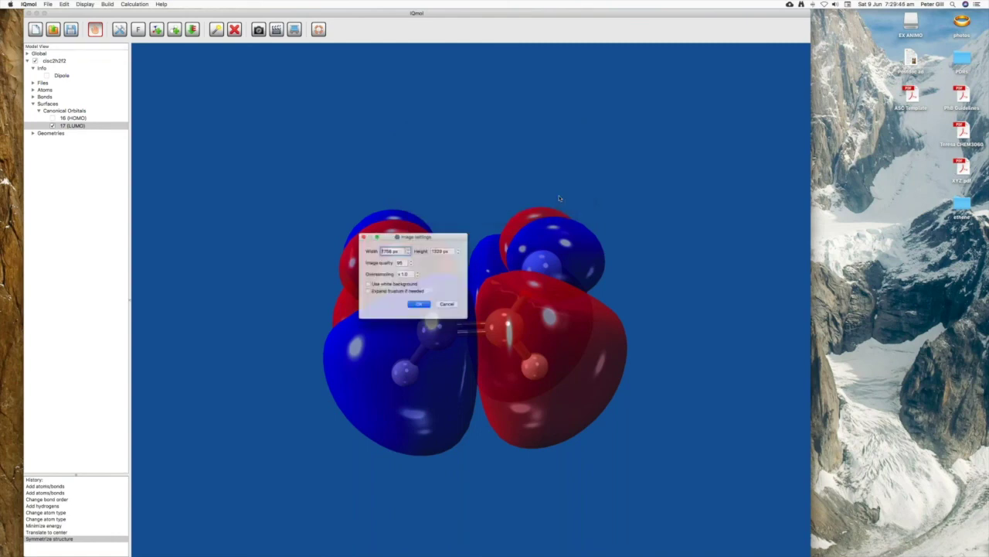
pyautogui.click(422, 308)
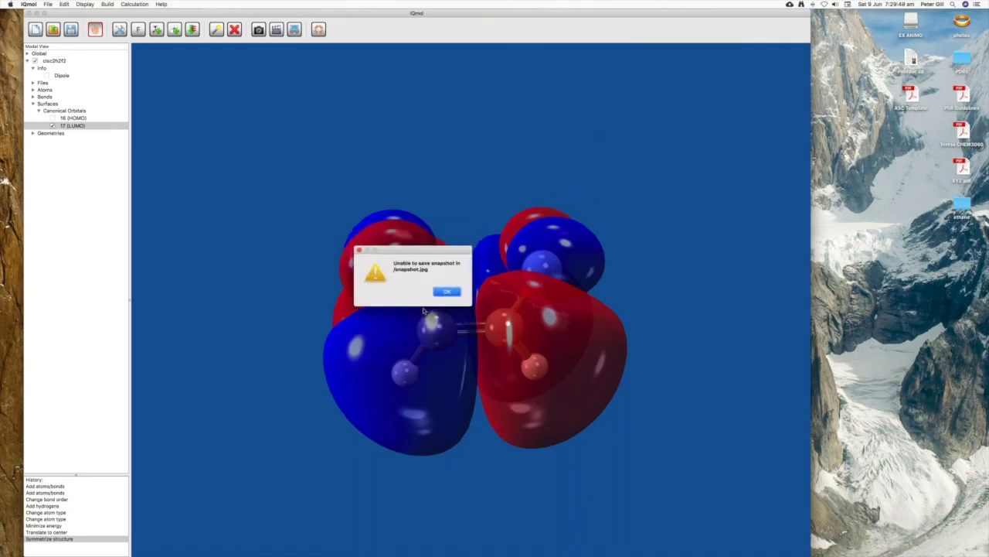
pyautogui.click(446, 292)
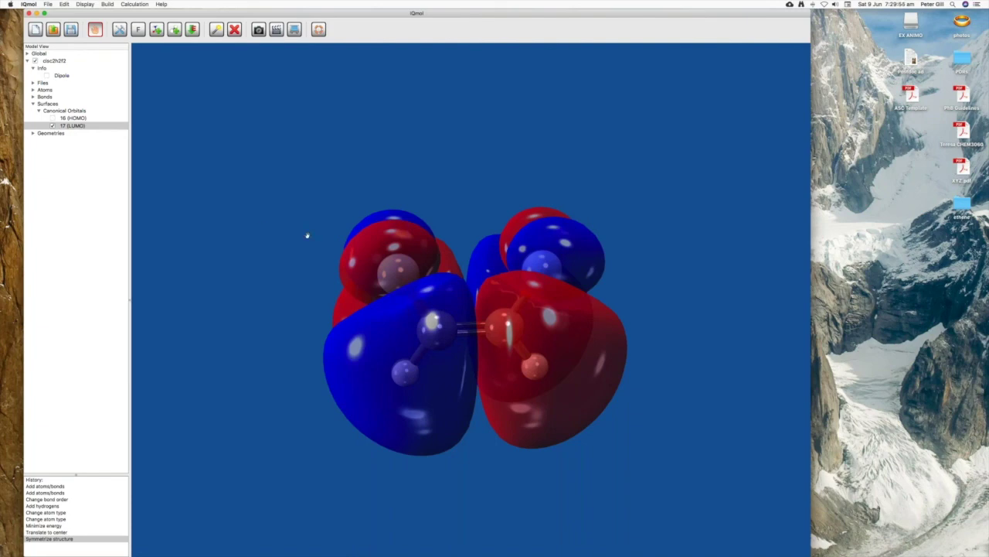
# Hide the LUMO surface and calculate a Total Density surface with isovalue 0.0200
pyautogui.click(52, 126)
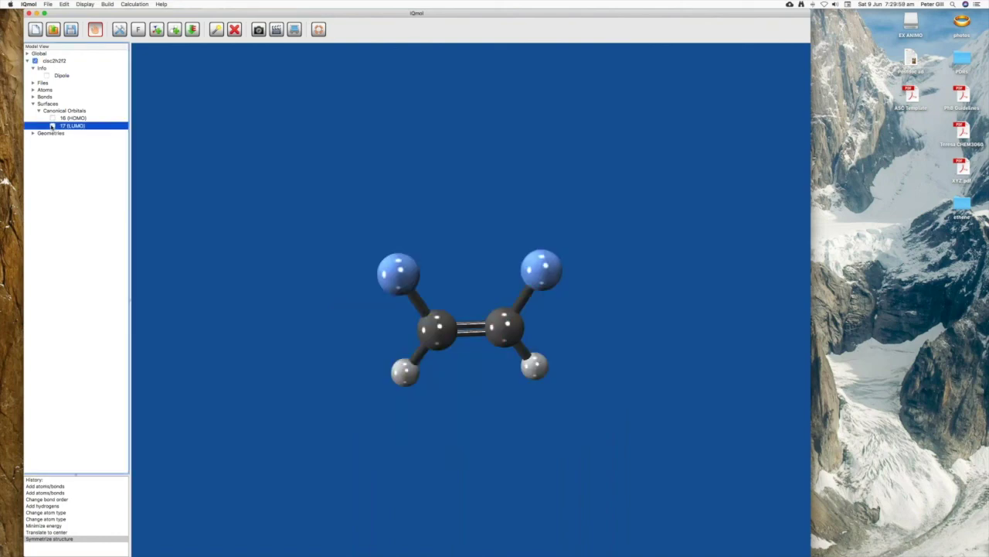
pyautogui.click(454, 242)
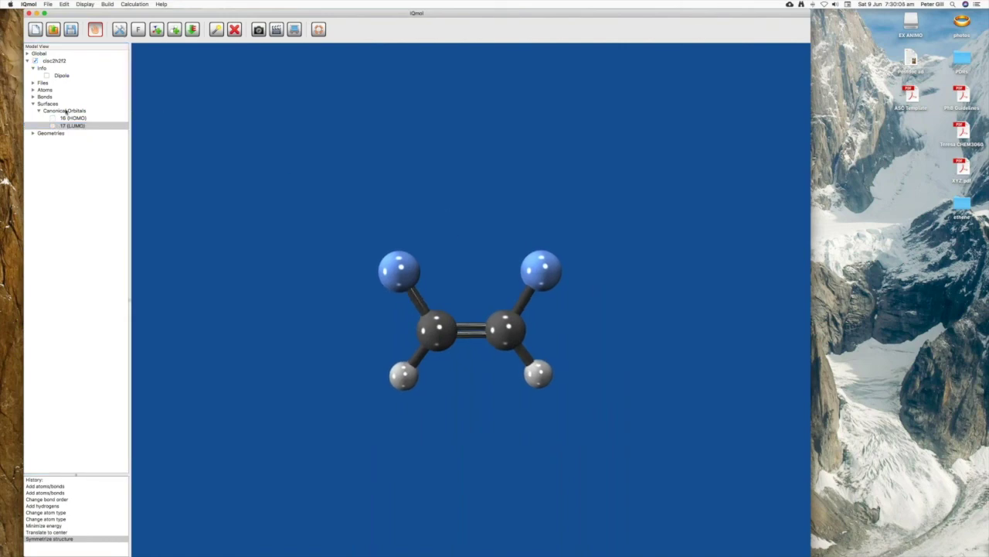
pyautogui.doubleClick(65, 111)
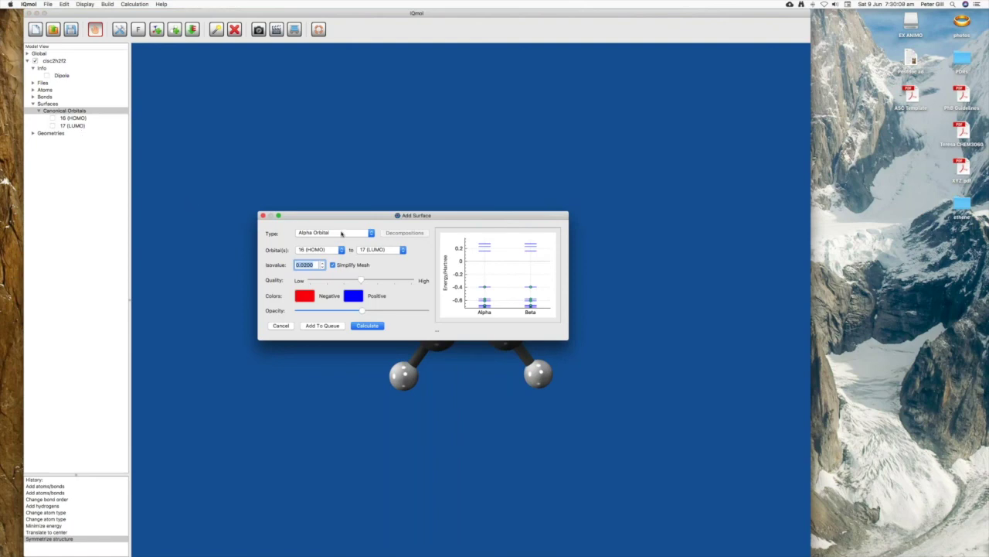
pyautogui.click(341, 233)
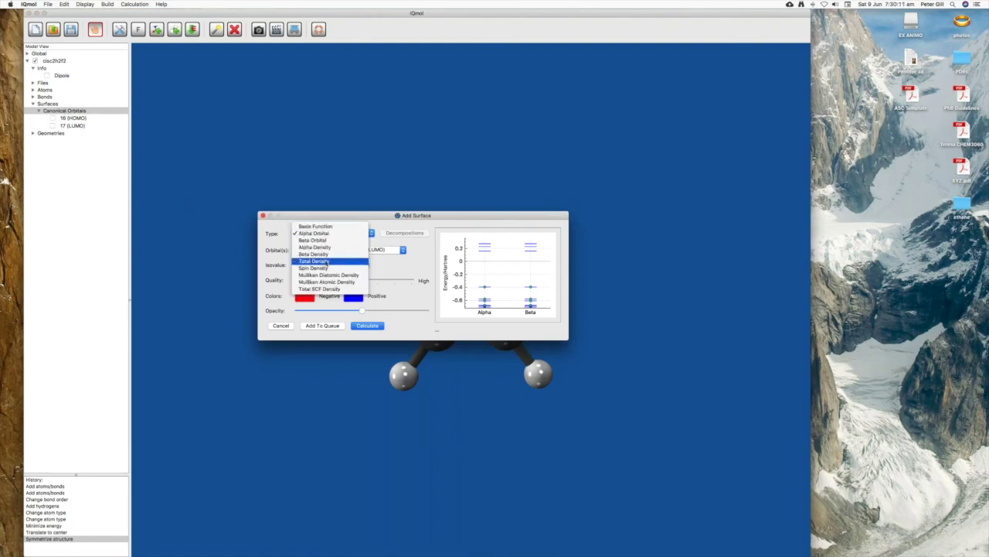
pyautogui.click(326, 261)
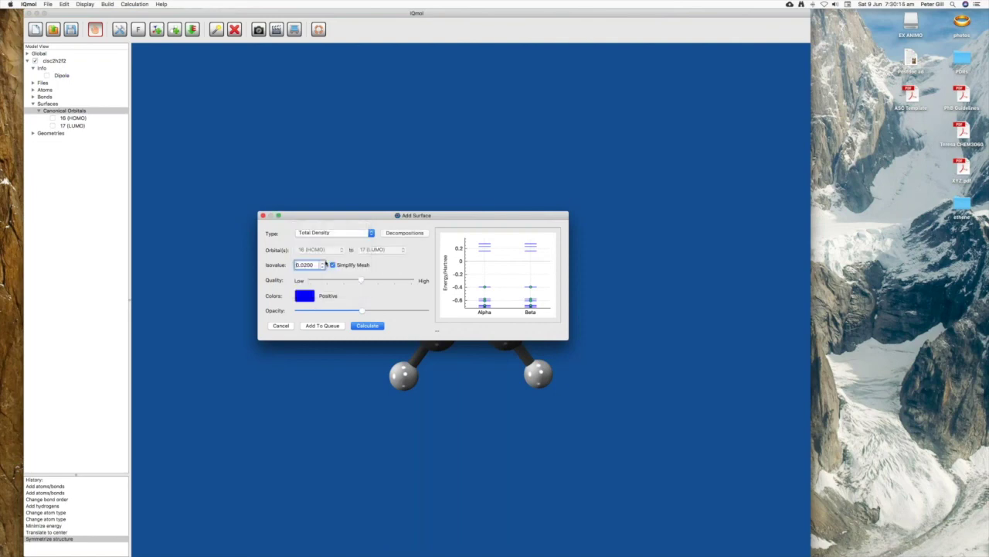
pyautogui.click(361, 327)
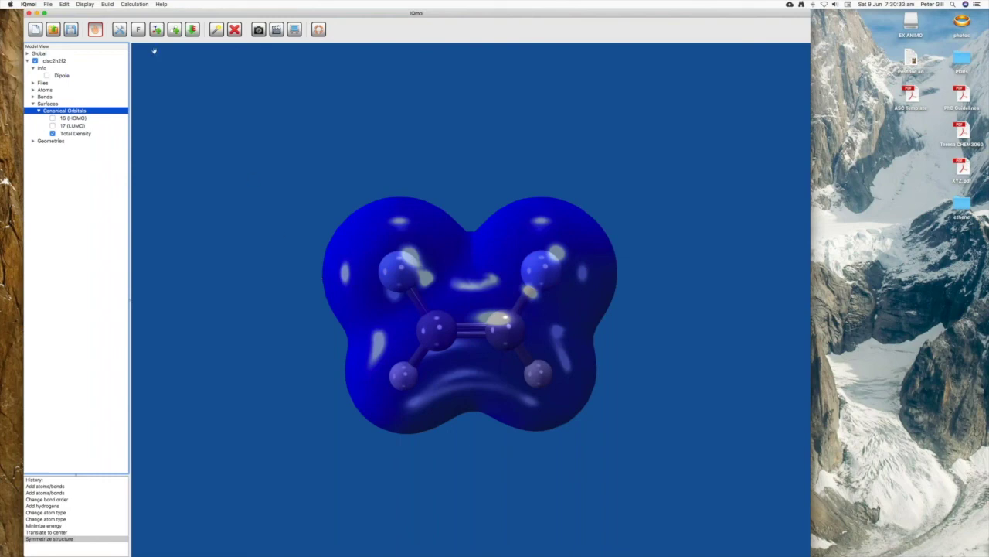
# Map the ESP (Gasteiger) property onto the Total Density surface of cis-difluoroethylene
pyautogui.moveTo(445, 178); pyautogui.dragTo(446, 201)
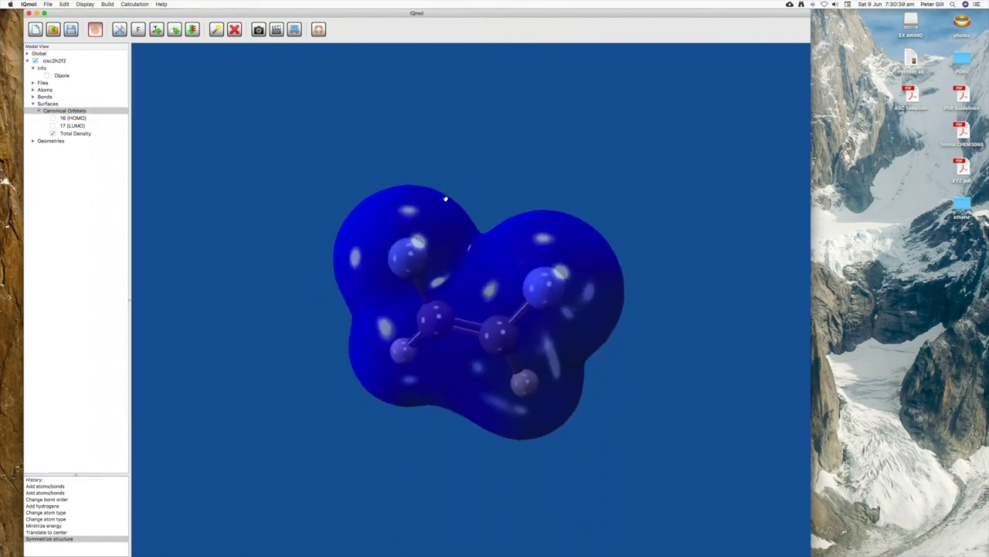
pyautogui.moveTo(619, 210); pyautogui.dragTo(648, 170)
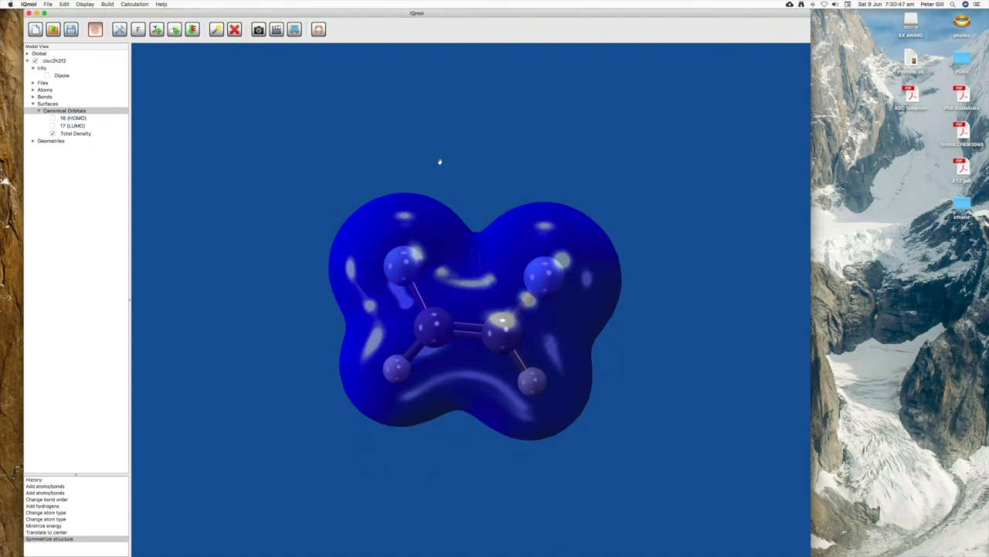
pyautogui.doubleClick(75, 134)
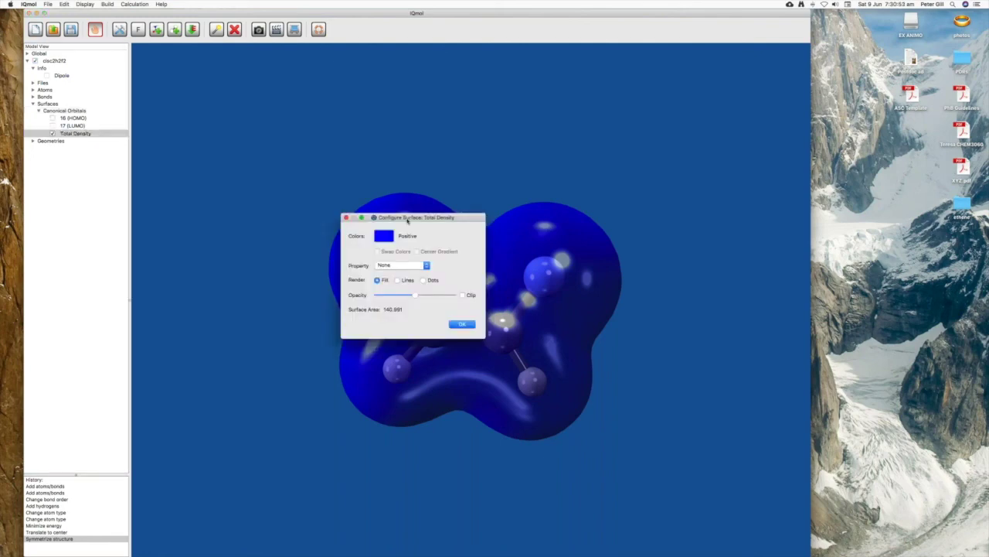
pyautogui.moveTo(407, 219); pyautogui.dragTo(710, 242)
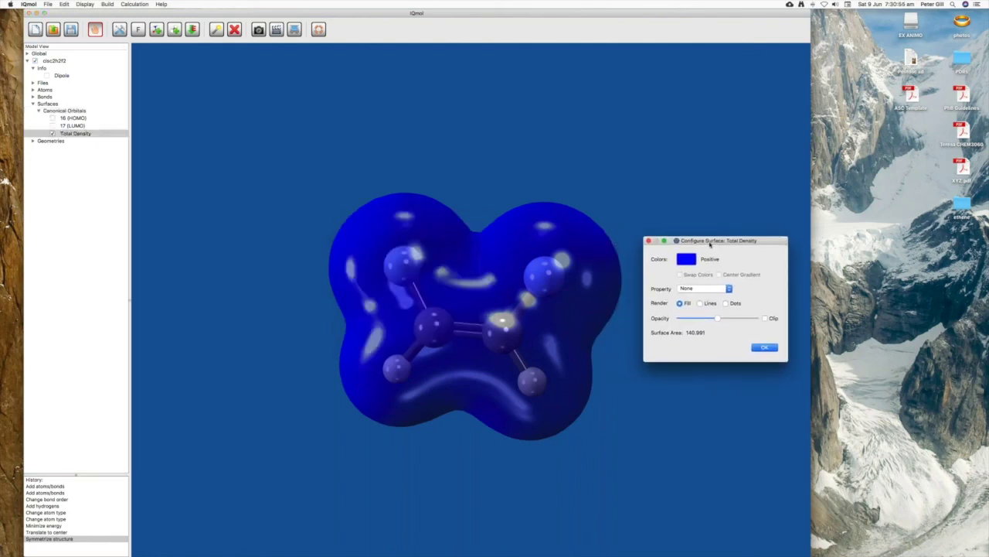
pyautogui.click(697, 289)
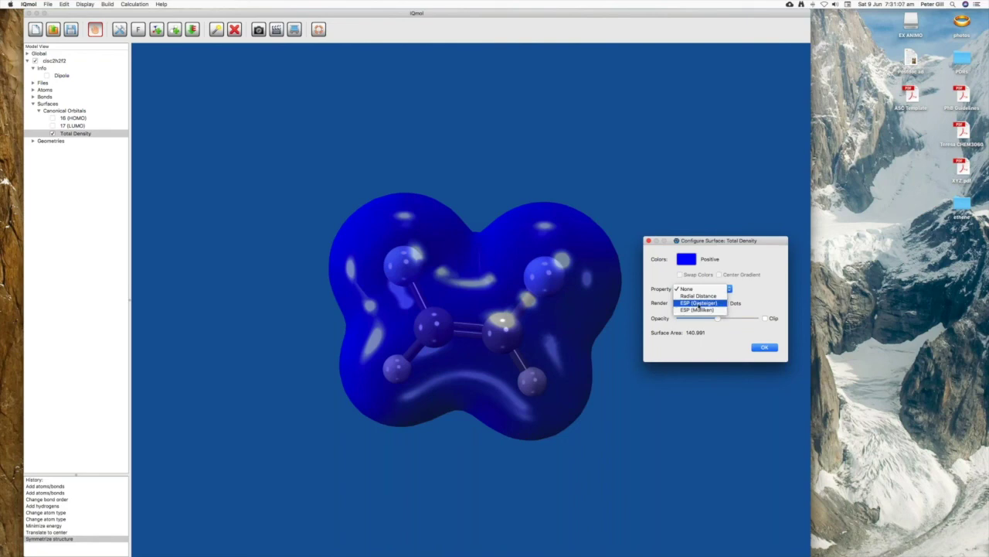
pyautogui.click(699, 303)
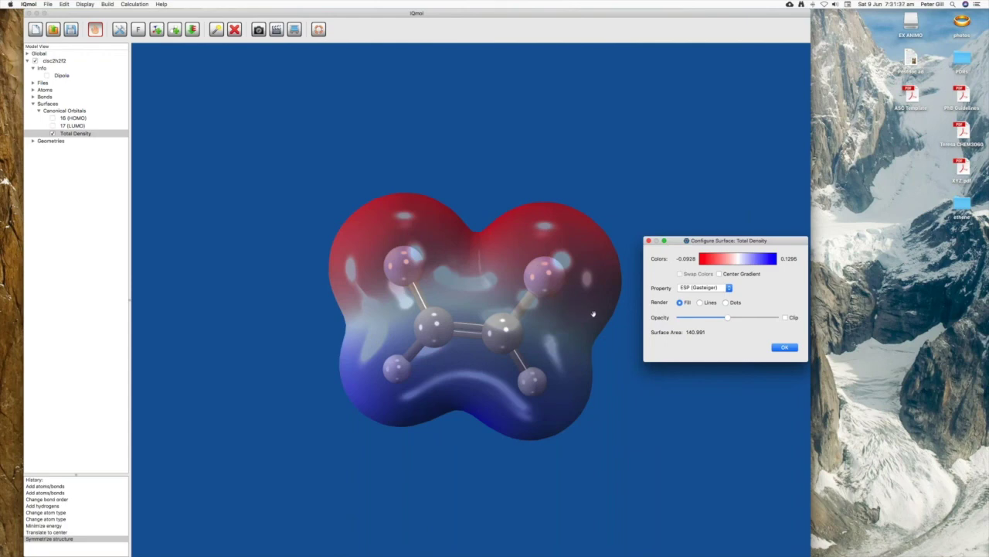
pyautogui.click(784, 347)
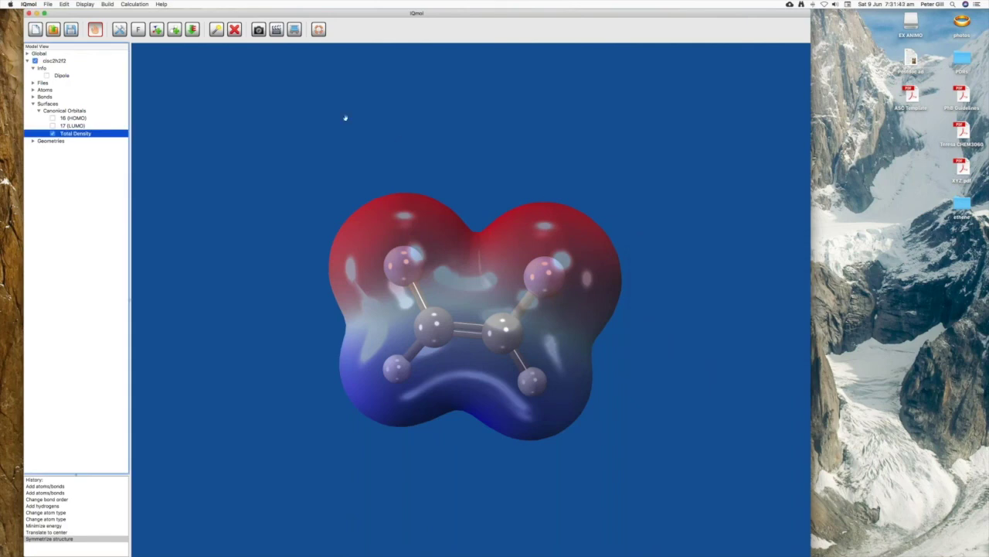
# Hide the cisc2h2f2 molecule, collapse its entry in the model tree, and create a new molecule
pyautogui.click(35, 61)
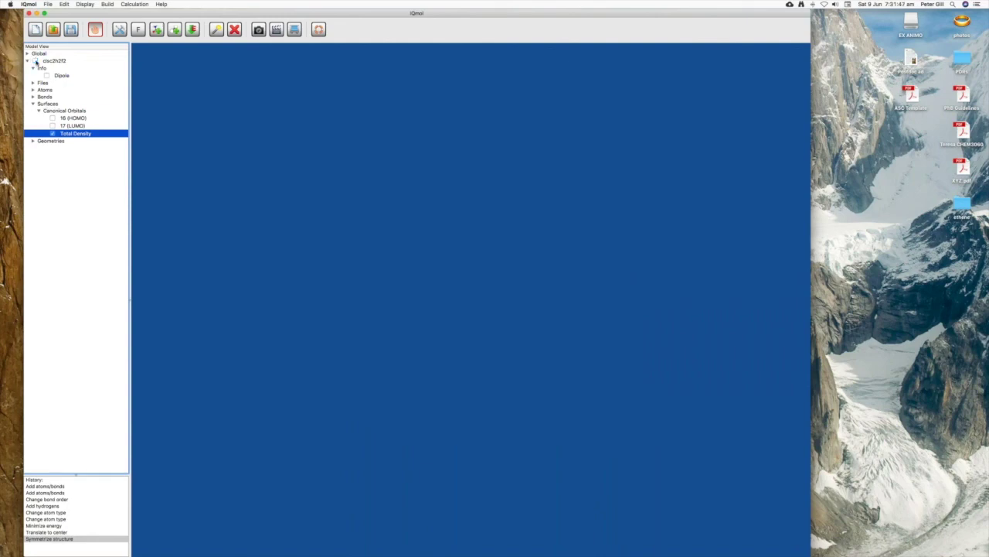
pyautogui.click(27, 62)
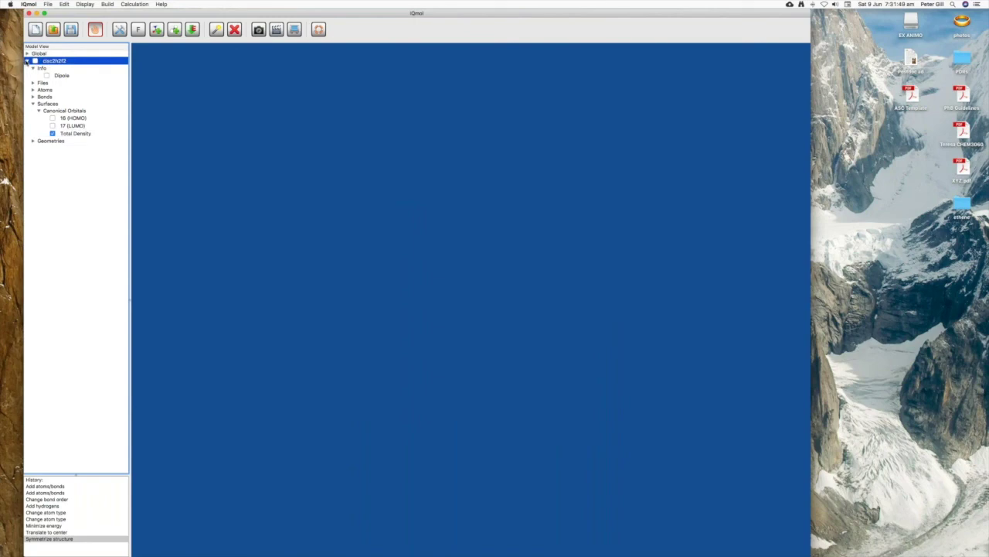
pyautogui.click(27, 61)
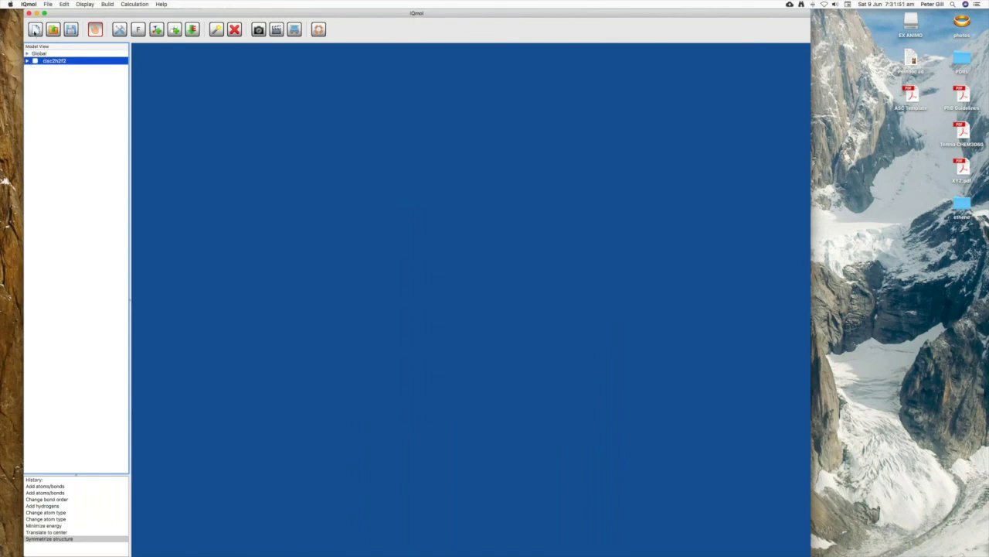
pyautogui.click(35, 30)
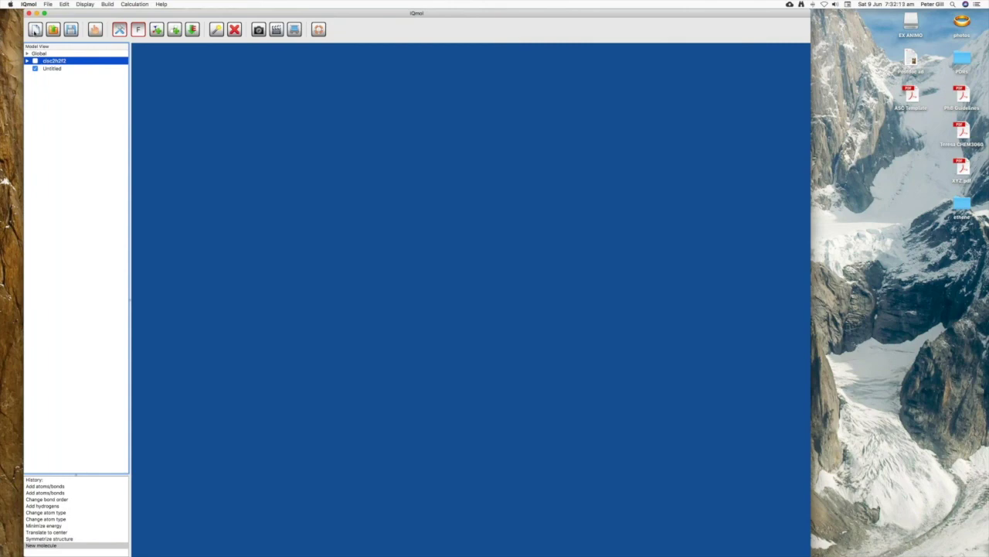
# Set the build element to phosphorus and place one P atom at the middle of the empty view
pyautogui.click(157, 30)
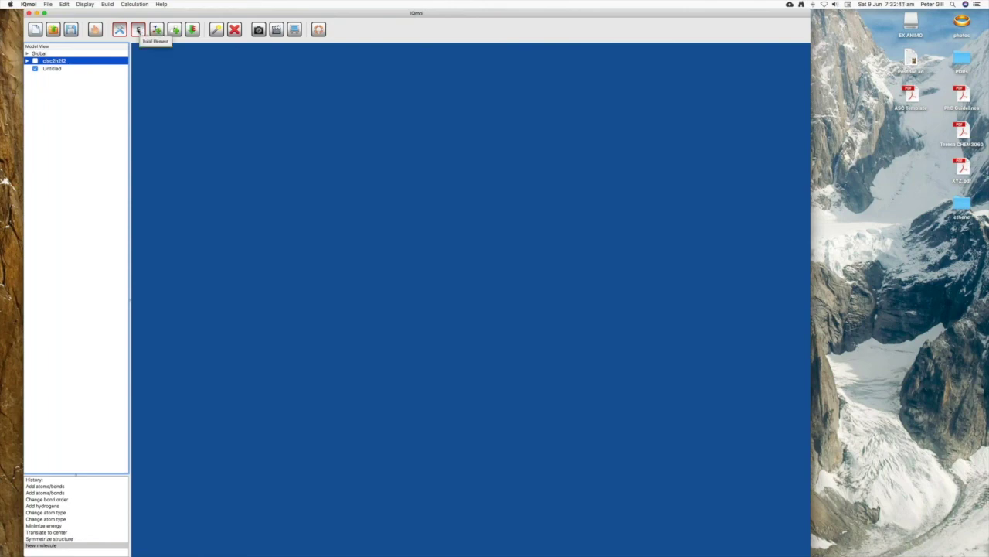
pyautogui.click(139, 31)
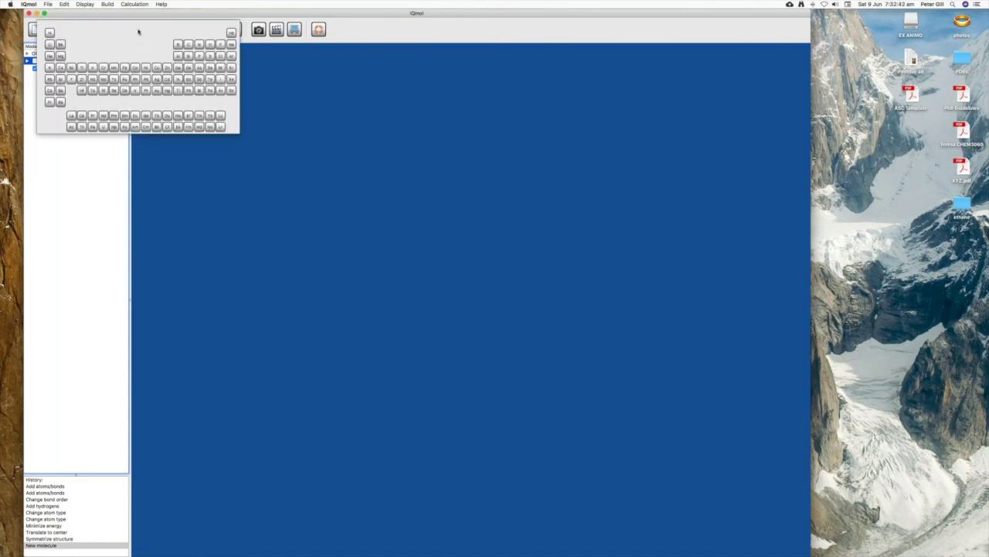
pyautogui.click(198, 56)
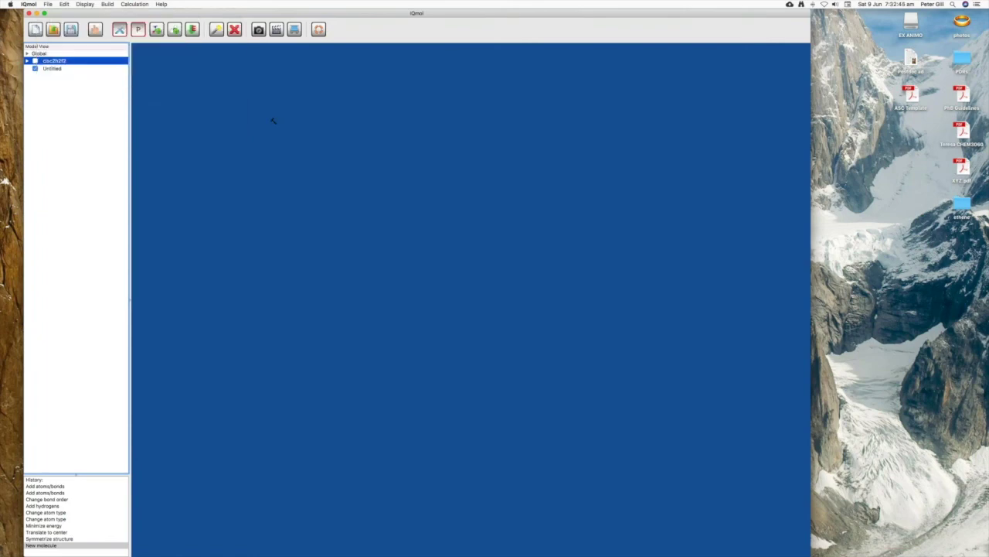
pyautogui.click(481, 292)
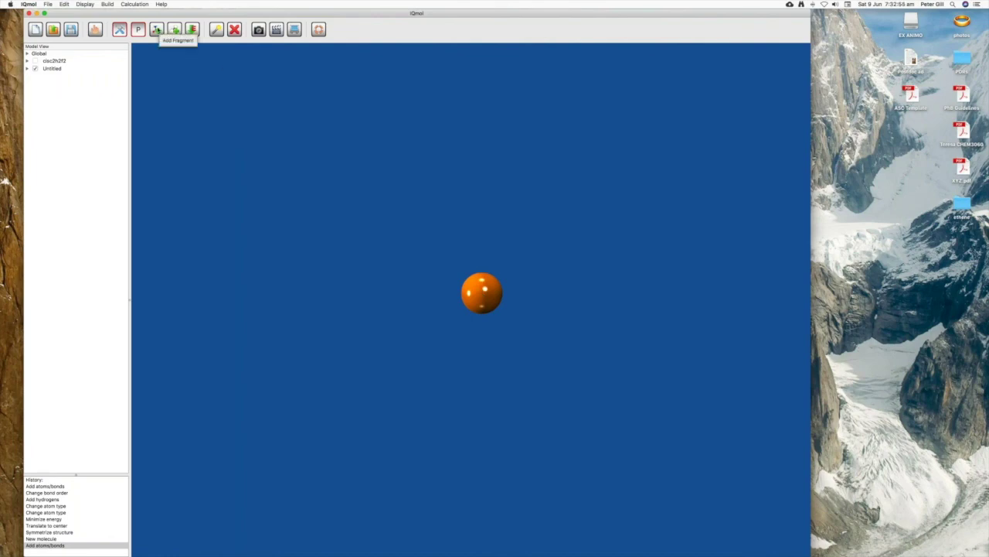
# Attach three Phenyl functional groups to the phosphorus atom to build triphenylphosphine
pyautogui.click(157, 29)
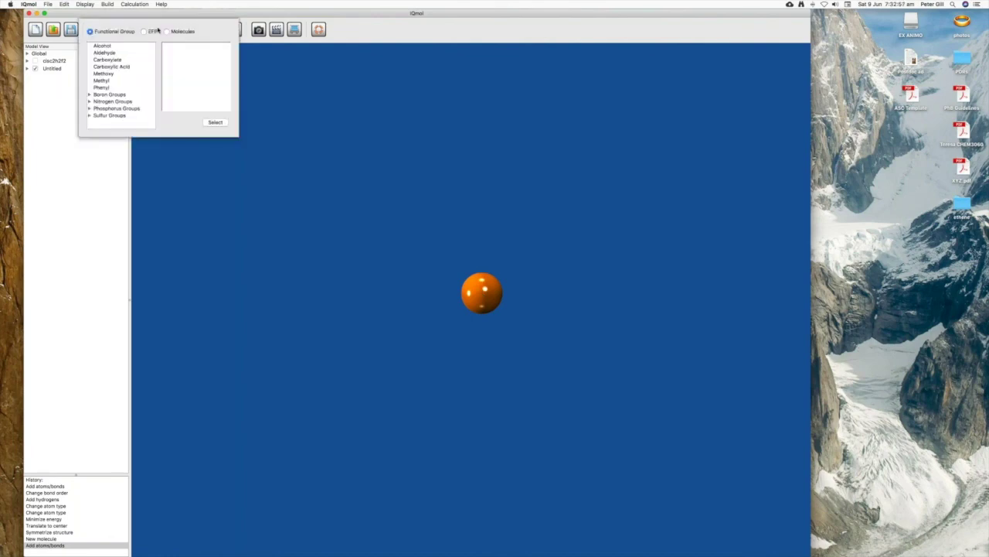
pyautogui.click(103, 88)
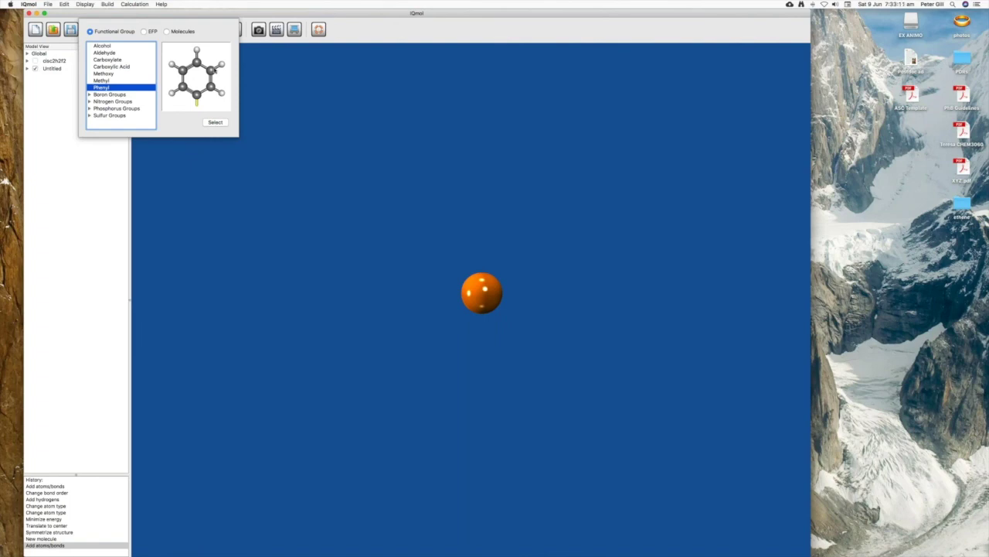
pyautogui.click(214, 123)
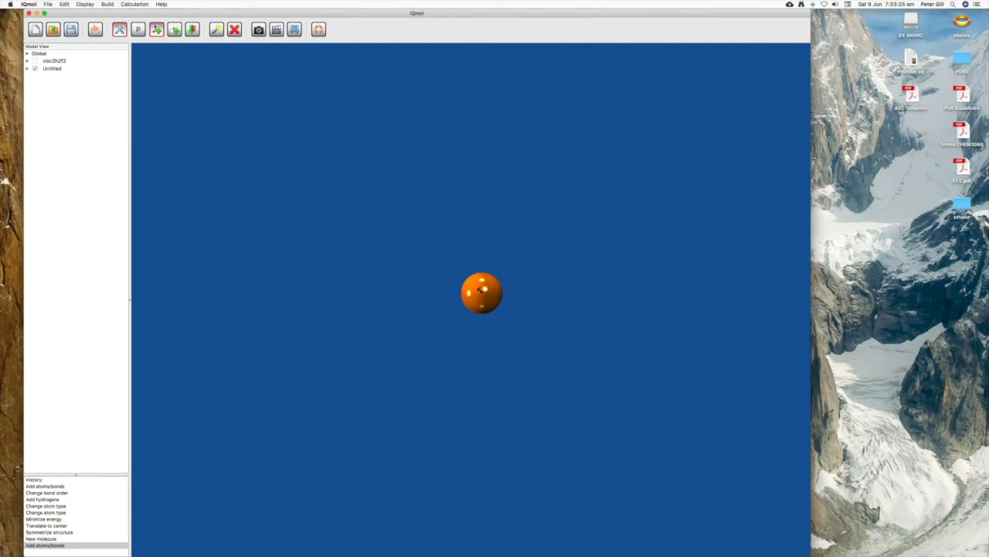
pyautogui.moveTo(479, 289); pyautogui.dragTo(572, 313)
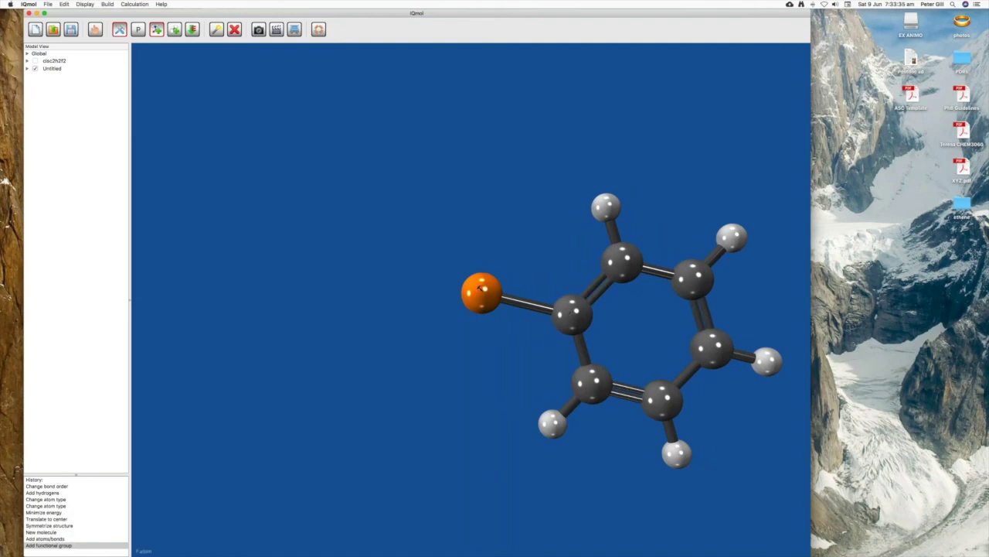
pyautogui.moveTo(479, 288); pyautogui.dragTo(388, 320)
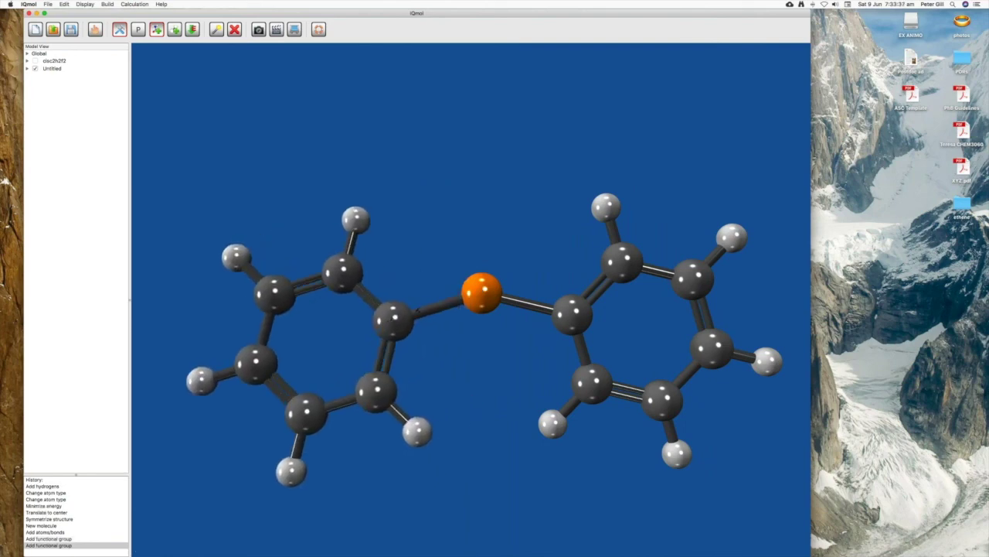
pyautogui.moveTo(474, 259); pyautogui.dragTo(473, 219)
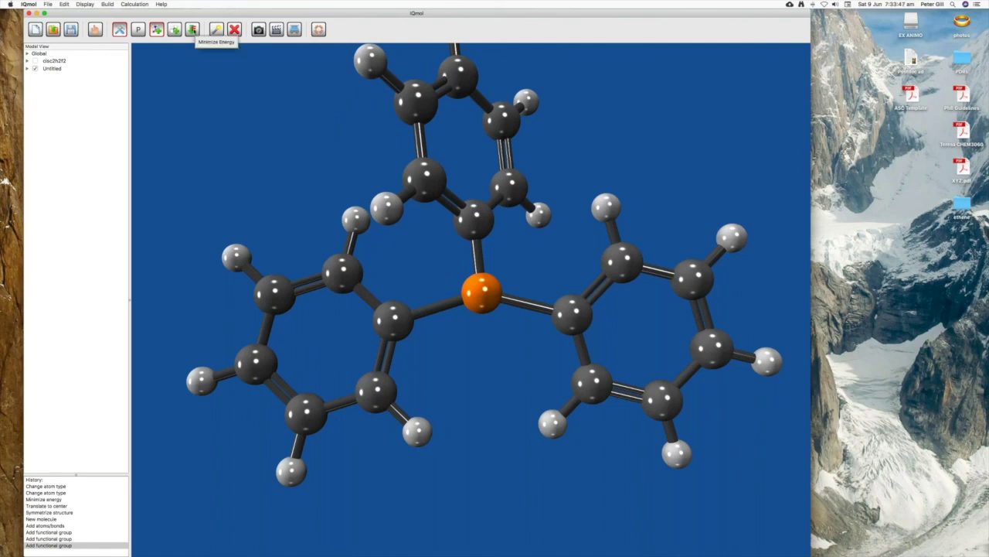
# Minimize the energy of the triphenylphosphine structure and inspect its shape from another angle
pyautogui.click(192, 31)
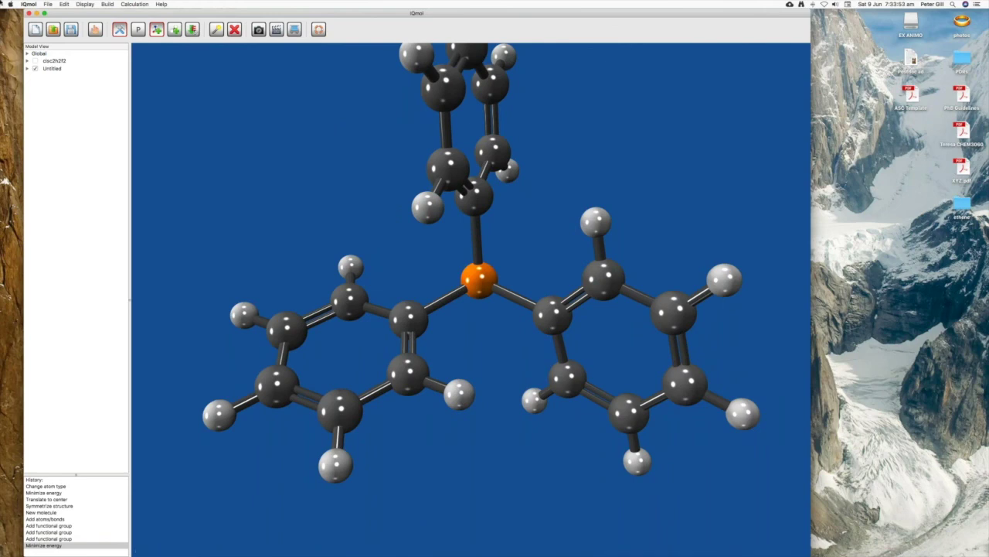
pyautogui.click(96, 31)
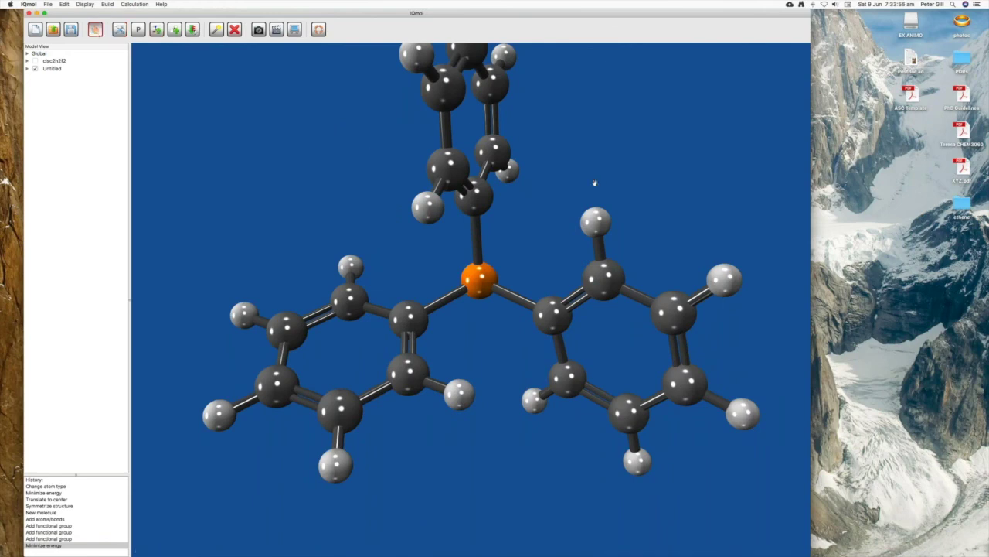
pyautogui.moveTo(588, 178); pyautogui.dragTo(135, 130)
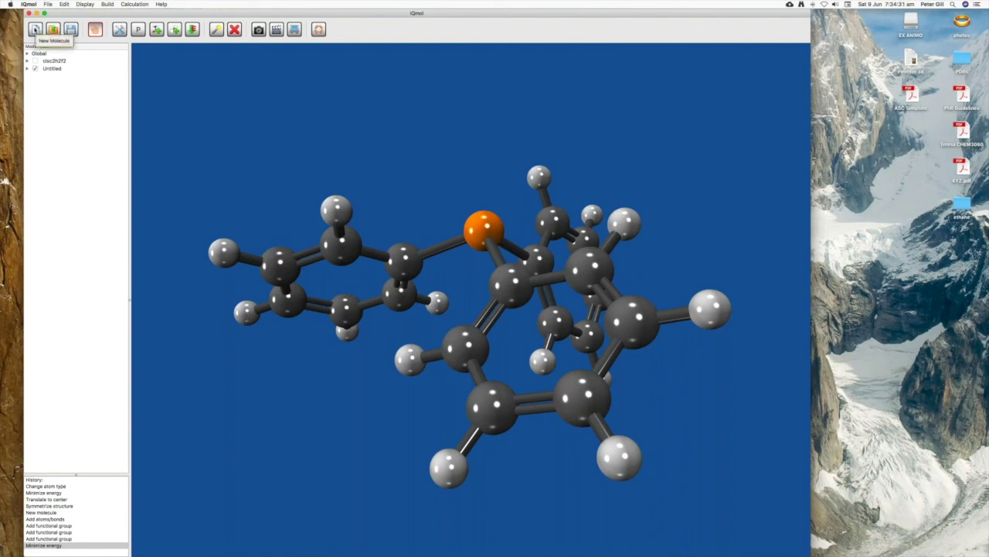
# Create another new molecule and browse the categories of the Molecules fragment library
pyautogui.click(35, 29)
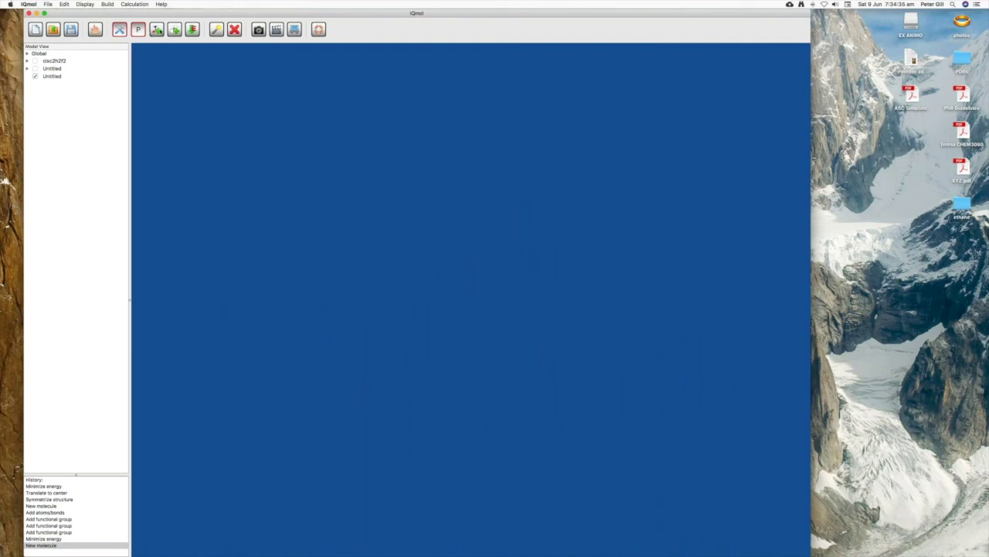
pyautogui.click(157, 30)
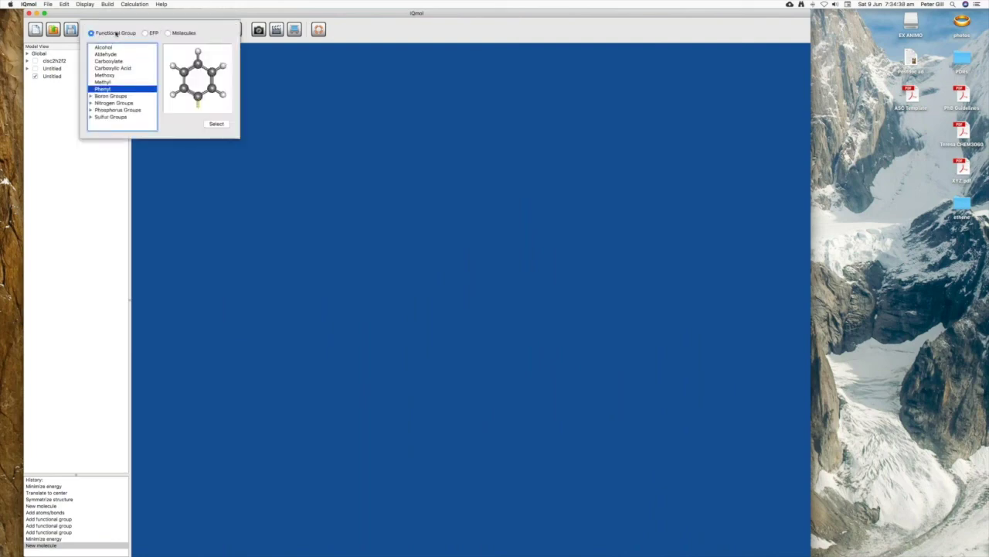
pyautogui.click(168, 33)
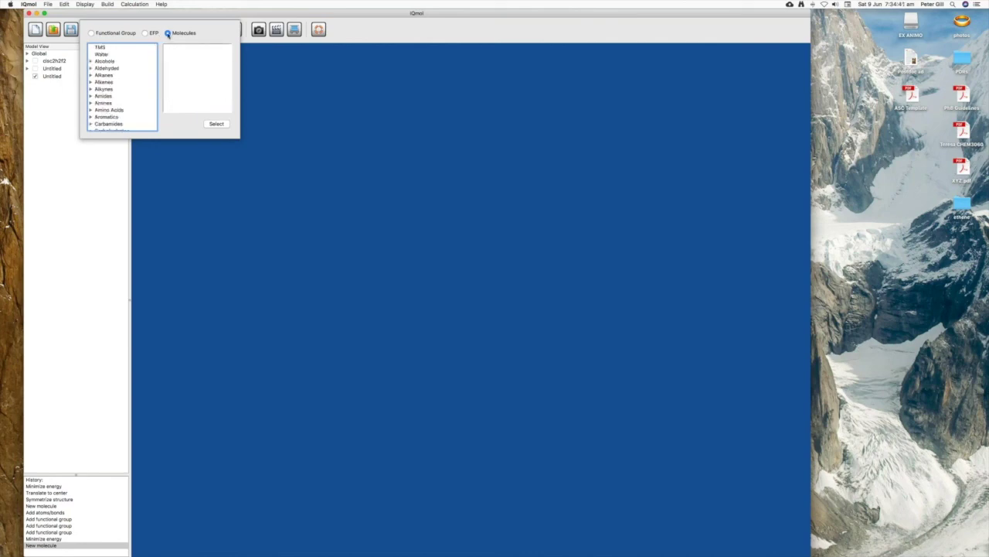
pyautogui.scroll(-5, 133, 68)
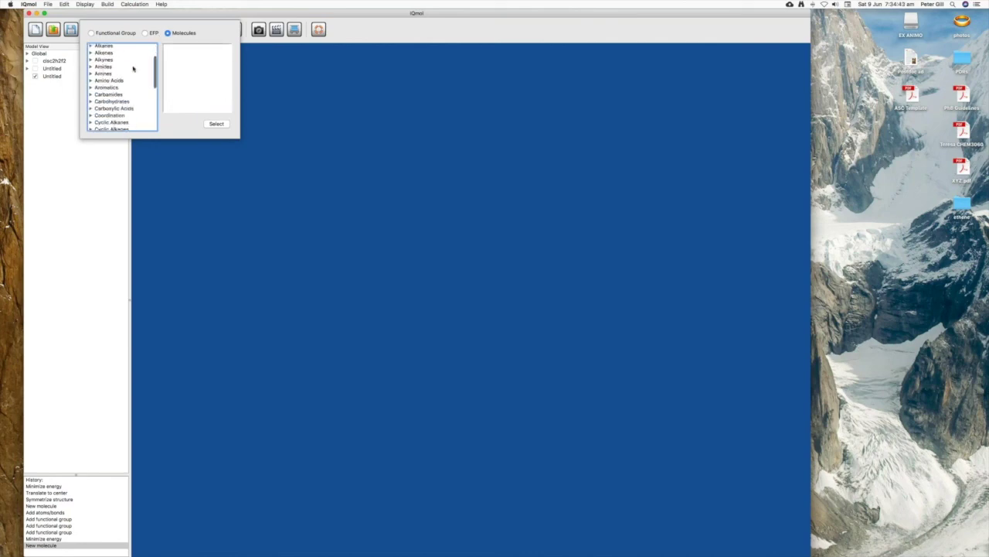
pyautogui.scroll(-5, 133, 69)
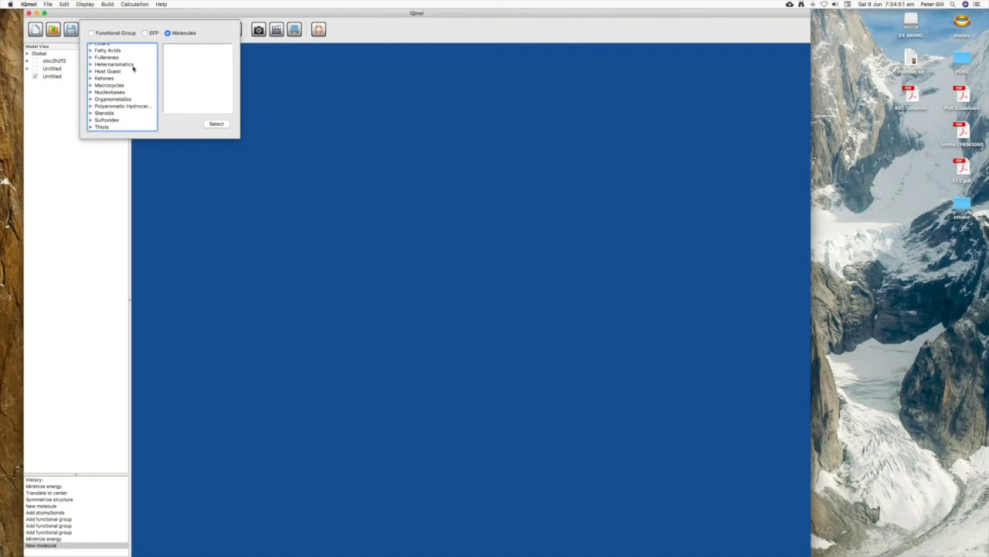
pyautogui.scroll(4, 133, 69)
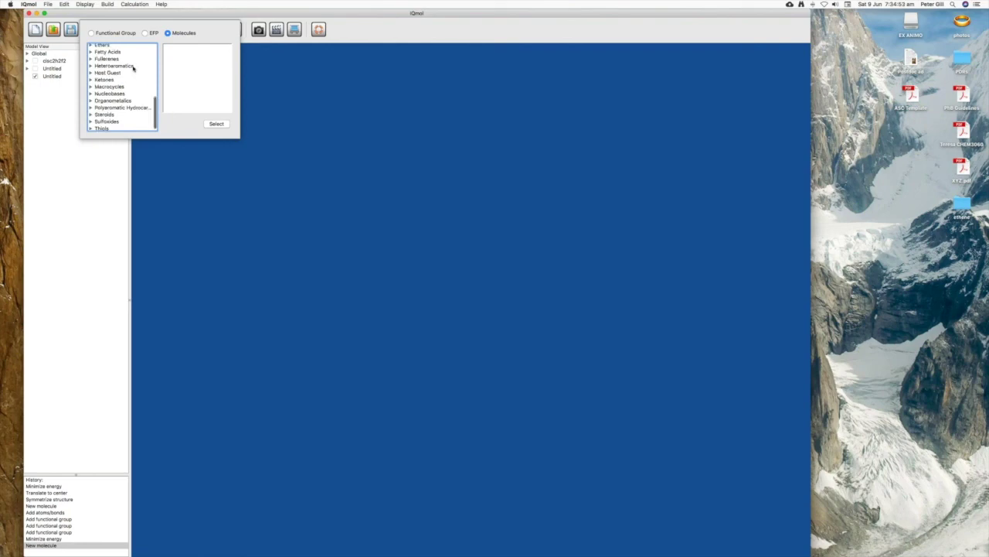
pyautogui.scroll(-2, 133, 69)
pyautogui.scroll(5, 133, 69)
pyautogui.scroll(3, 133, 69)
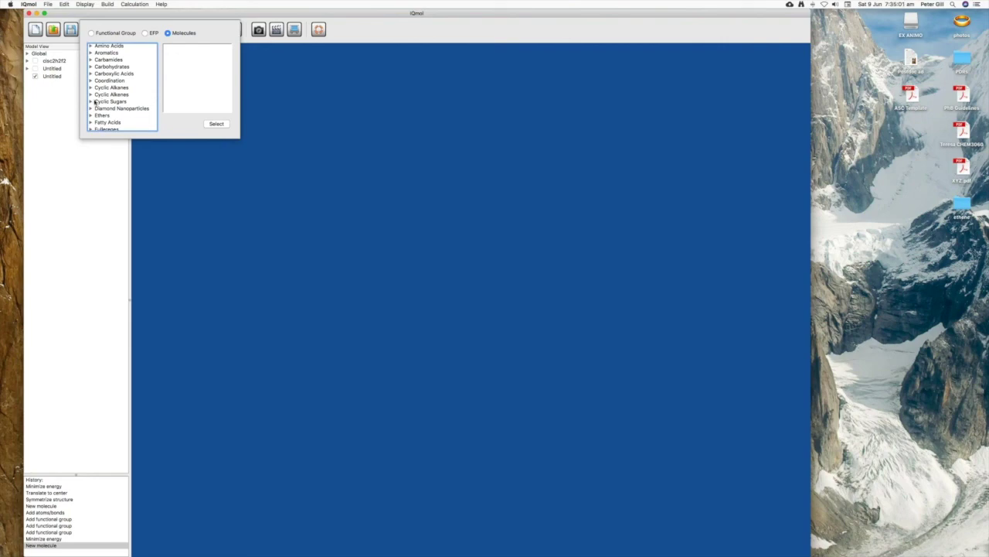
# Place Alpha-D-fucopyranose from the Cyclic Sugars category in the empty view
pyautogui.click(91, 104)
pyautogui.scroll(-2, 130, 94)
pyautogui.scroll(-2, 130, 94)
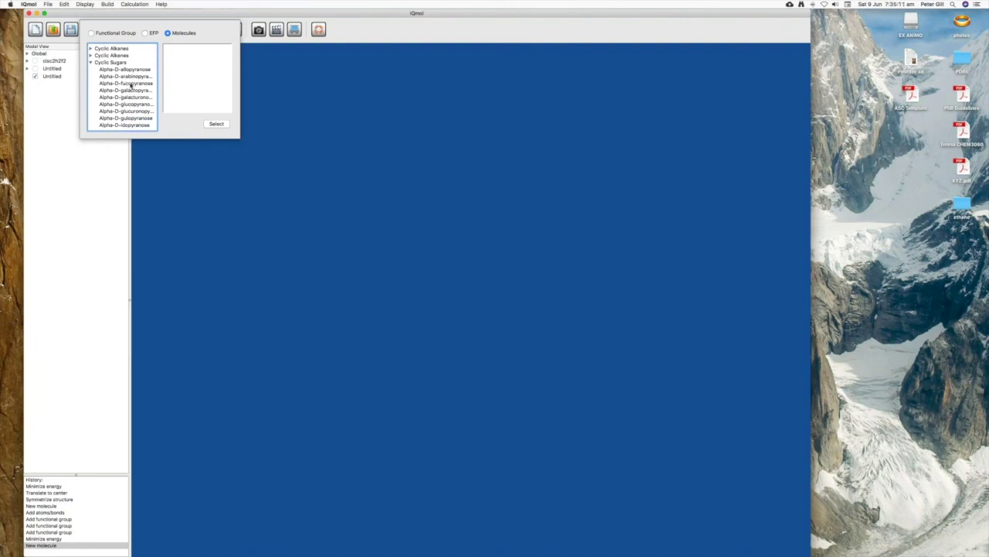
pyautogui.click(132, 86)
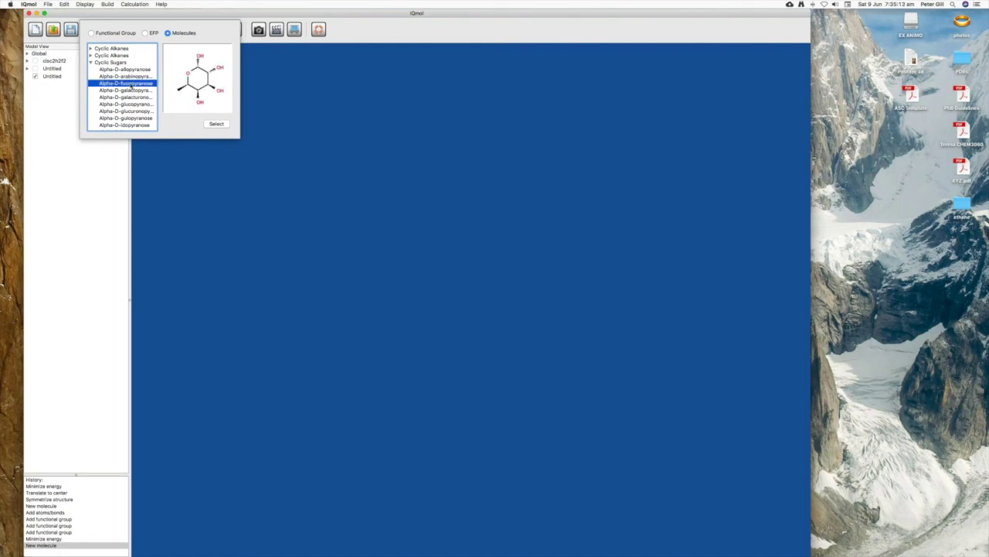
pyautogui.click(215, 124)
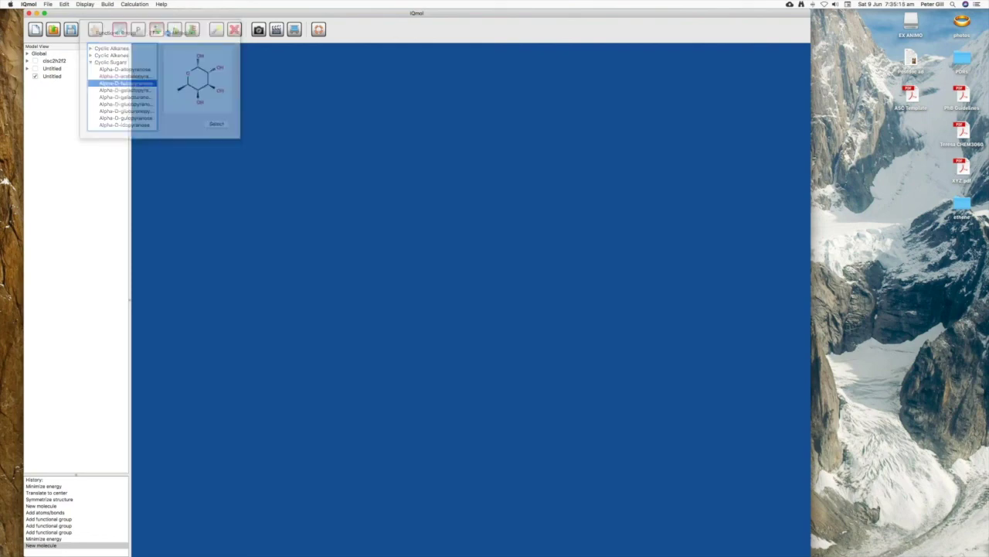
pyautogui.click(480, 299)
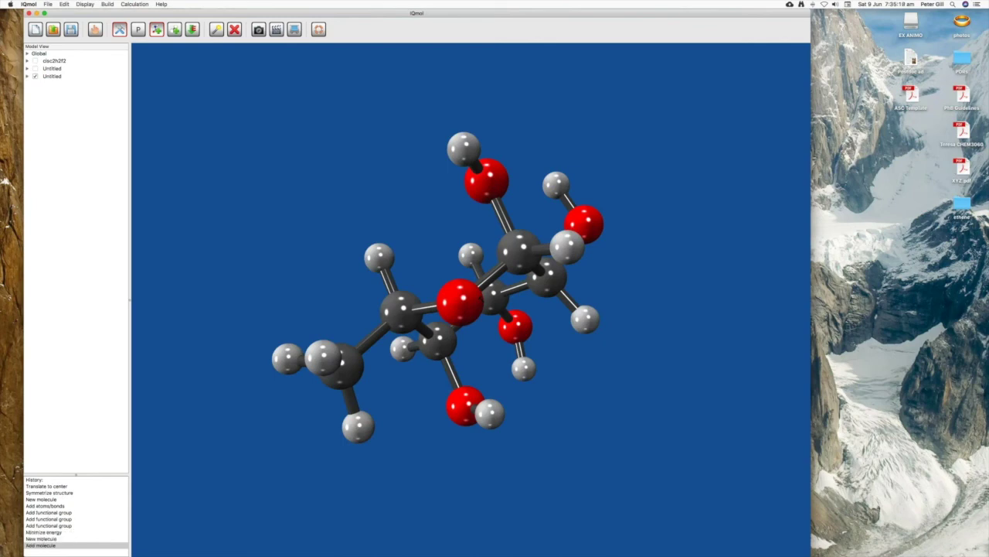
# Change the hydrogen of the hydroxyl group next to the ring oxygen in the fucopyranose to chlorine
pyautogui.press('Escape')
pyautogui.moveTo(360, 205); pyautogui.dragTo(531, 230)
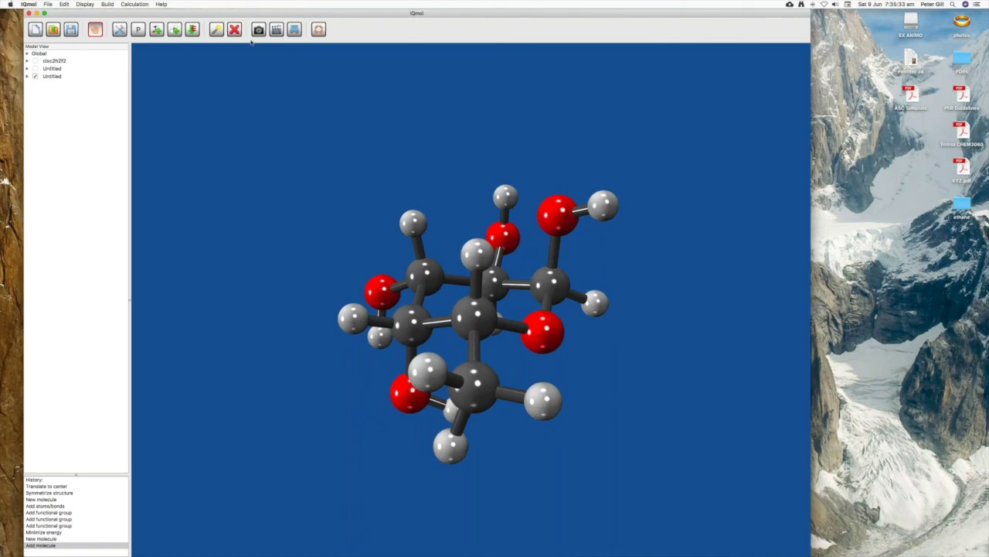
pyautogui.click(95, 30)
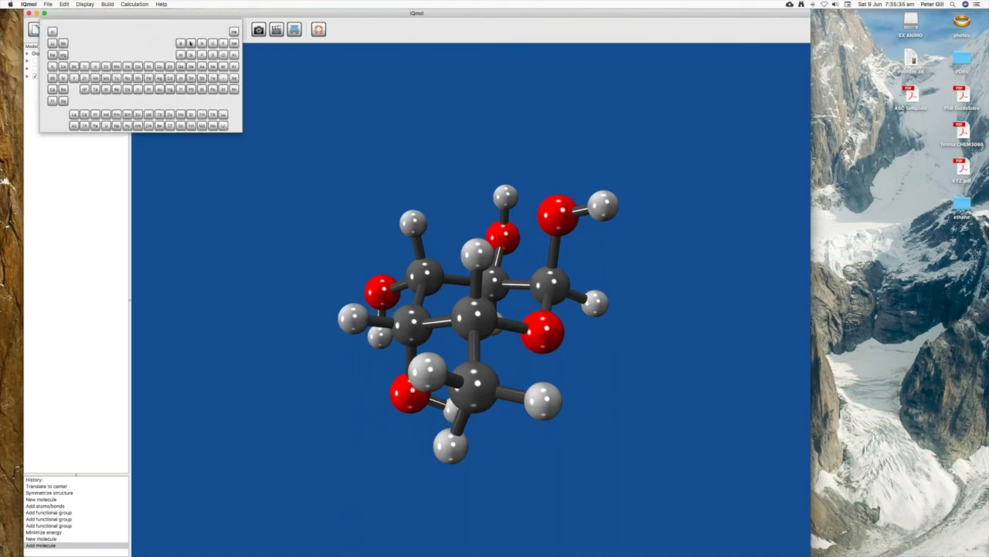
pyautogui.click(223, 56)
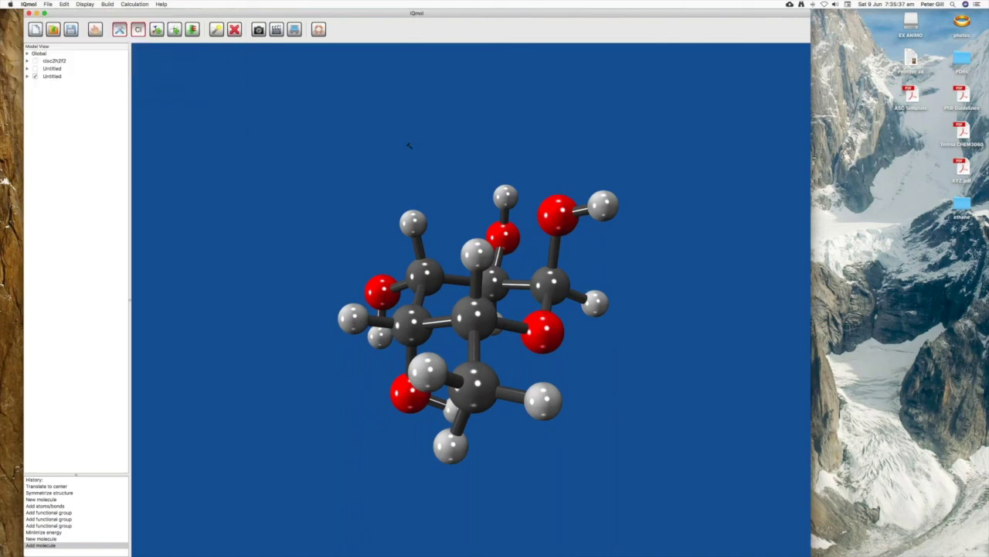
pyautogui.click(606, 204)
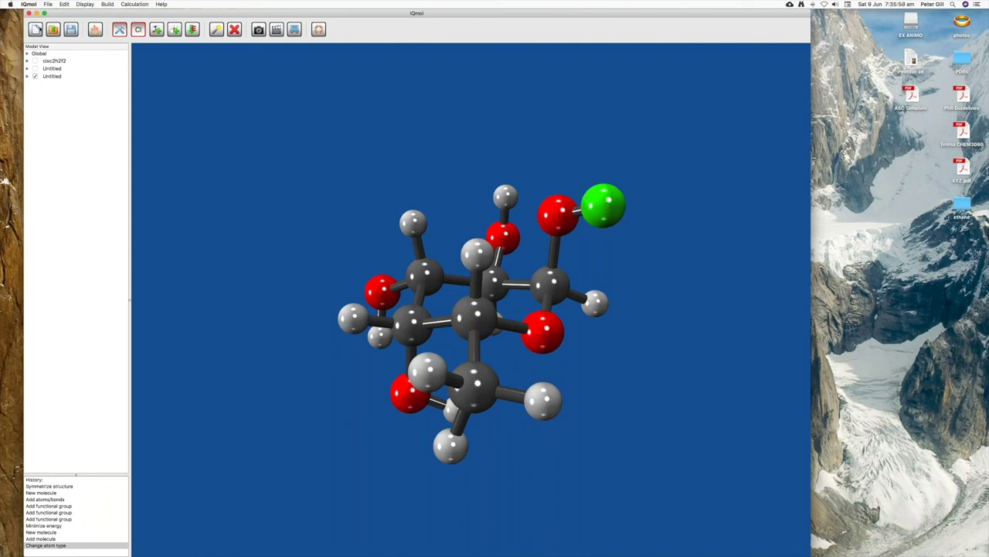
# Create a new molecule, draw two double-bonded carbon atoms and add hydrogens to form ethylene
pyautogui.click(36, 29)
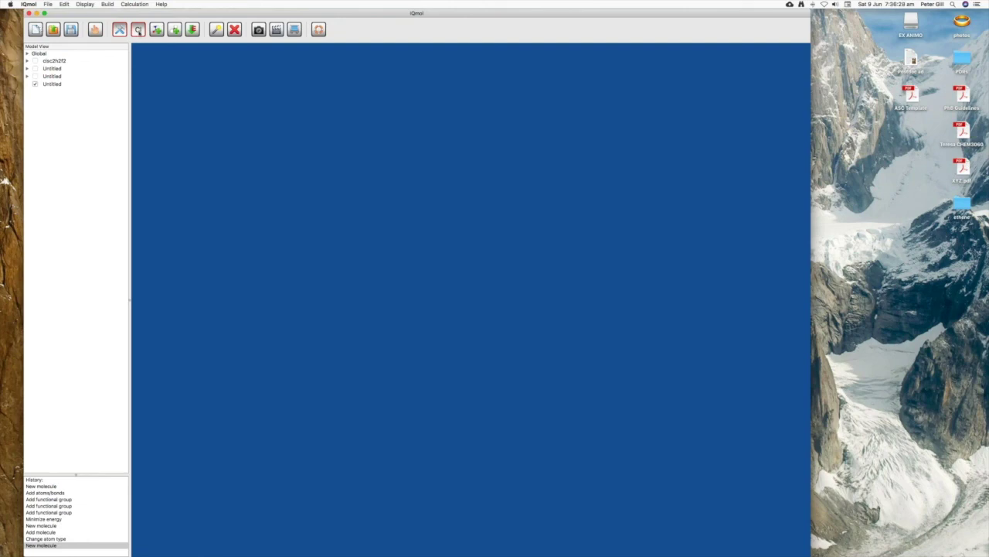
pyautogui.click(139, 31)
pyautogui.click(190, 47)
pyautogui.moveTo(400, 289)
pyautogui.mouseDown()
pyautogui.moveTo(498, 292)
pyautogui.moveTo(403, 286)
pyautogui.mouseUp()
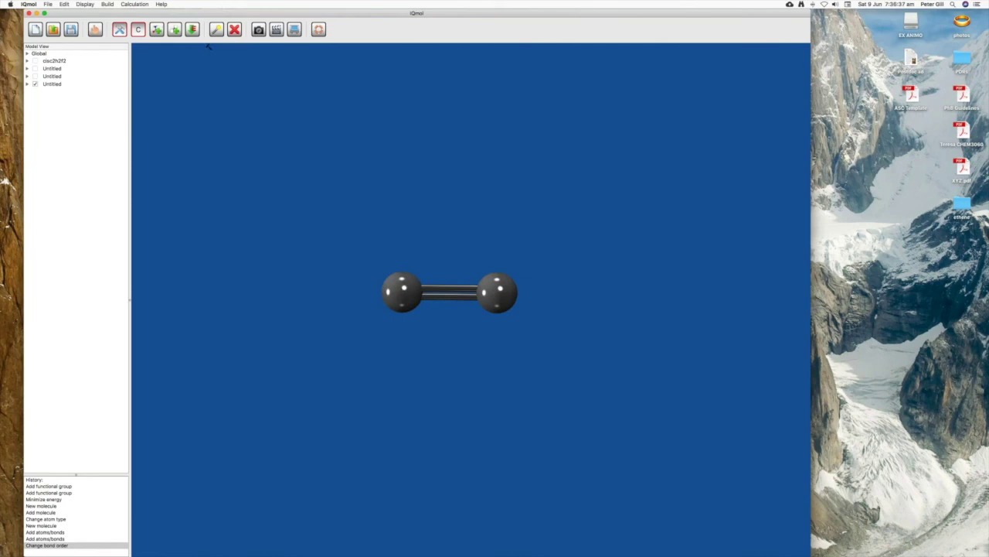
pyautogui.click(176, 30)
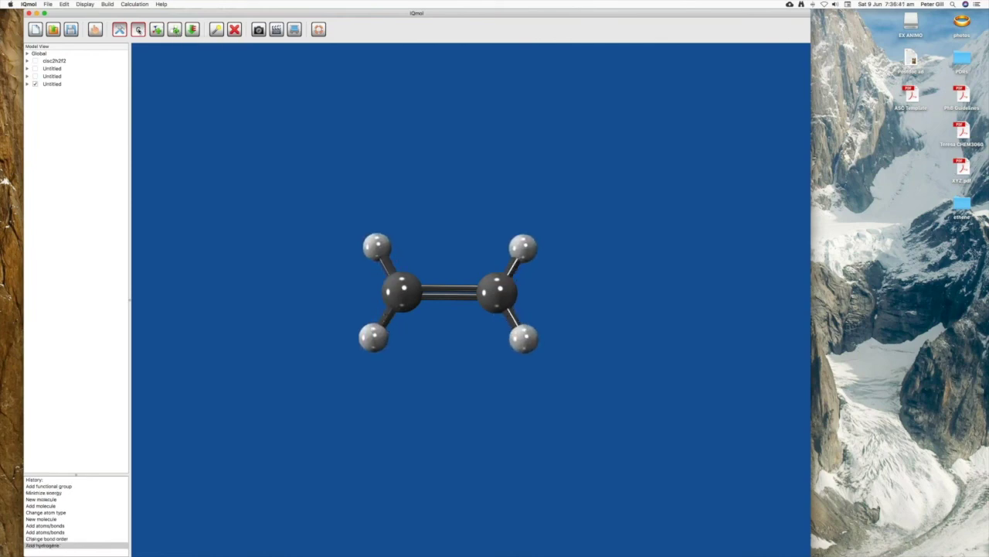
# Change two hydrogens on the same side of the double bond to fluorine and refine the structure by energy minimization and symmetrization
pyautogui.click(139, 31)
pyautogui.click(220, 44)
pyautogui.click(374, 245)
pyautogui.click(524, 247)
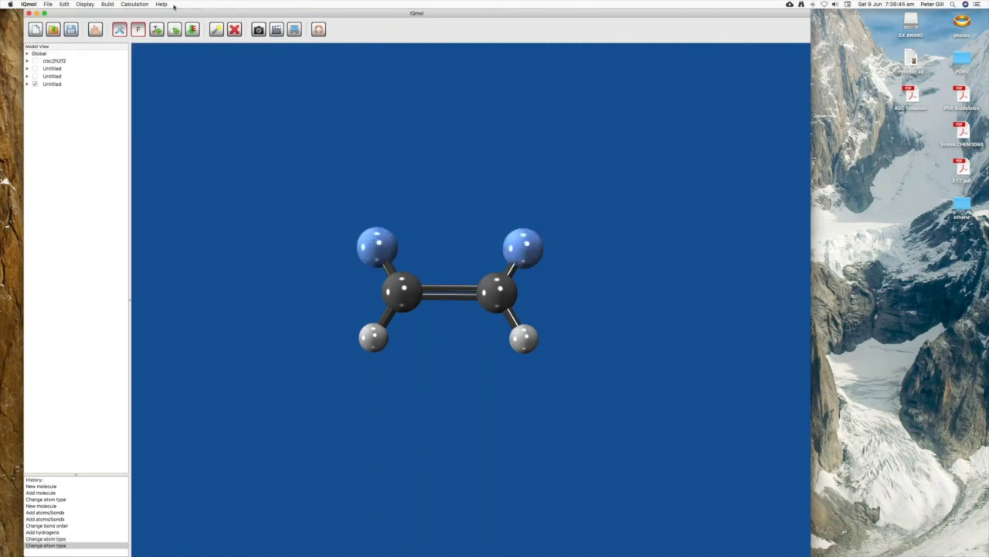
pyautogui.click(193, 29)
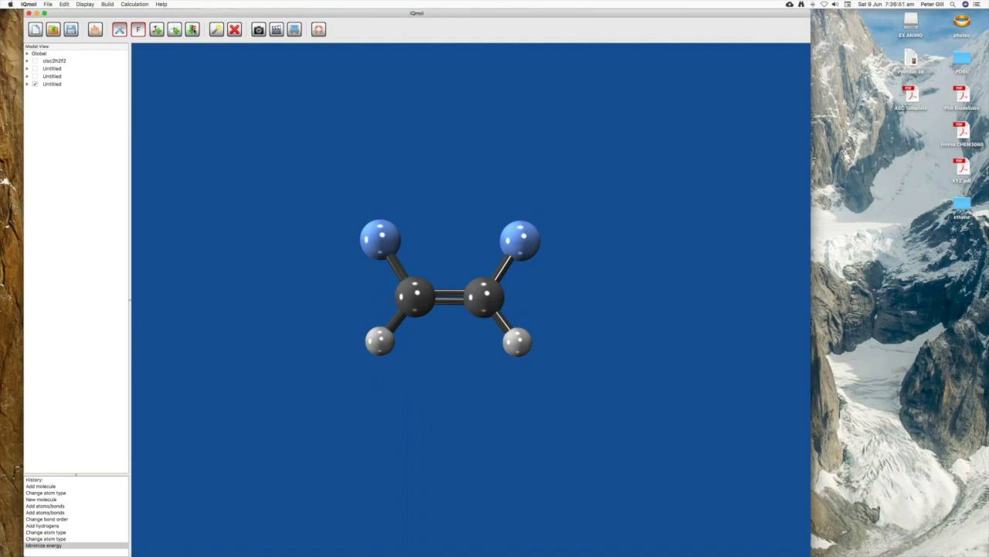
pyautogui.hotkey('ctrl', 'y')
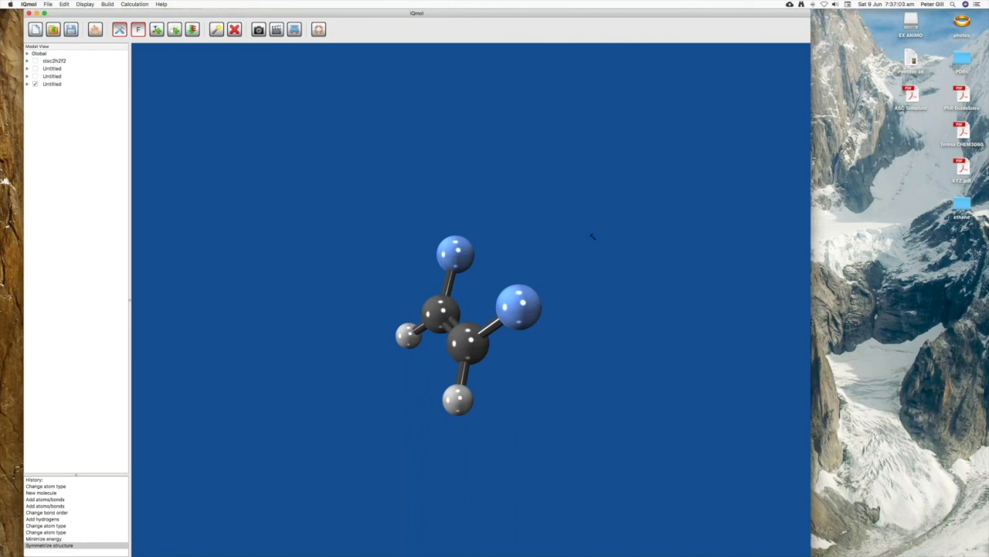
# Set up a Q-Chem job for the cis isomer with calculation type Geometry and basis 6-31G*
pyautogui.click(142, 6)
pyautogui.click(143, 15)
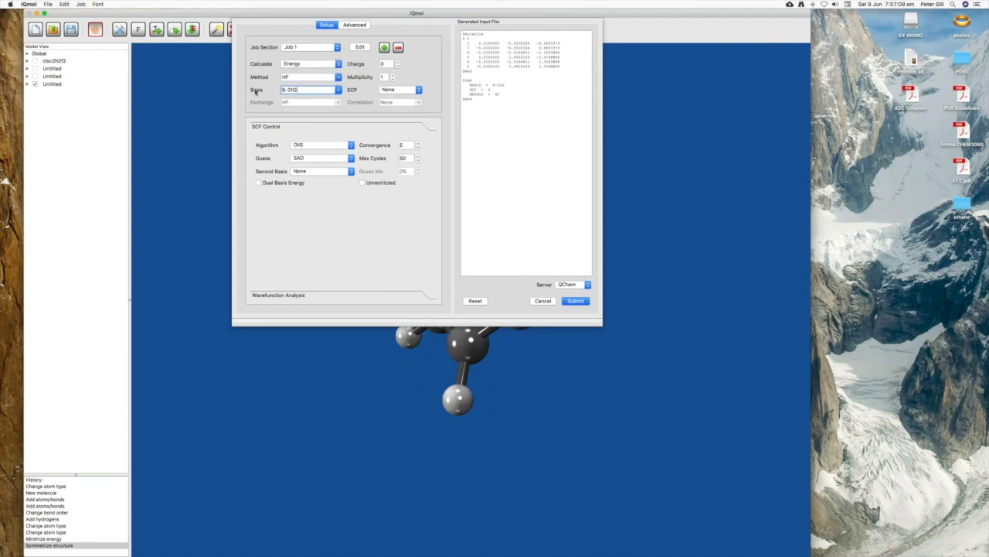
pyautogui.click(339, 90)
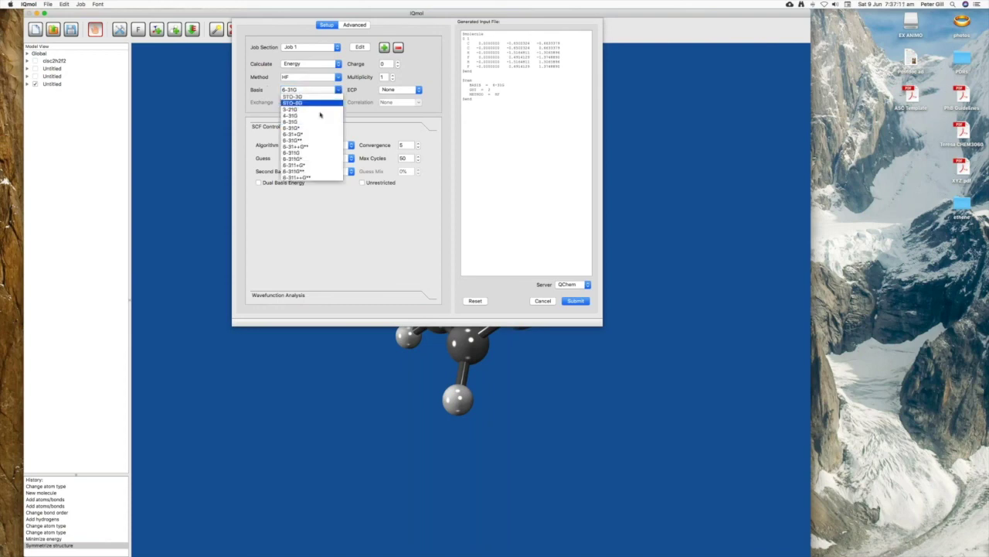
pyautogui.click(314, 130)
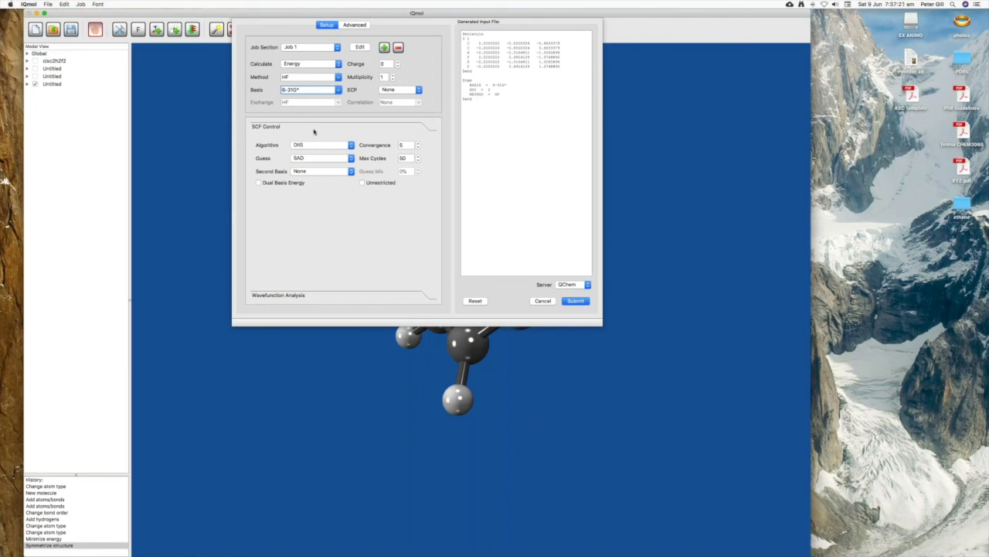
pyautogui.click(337, 65)
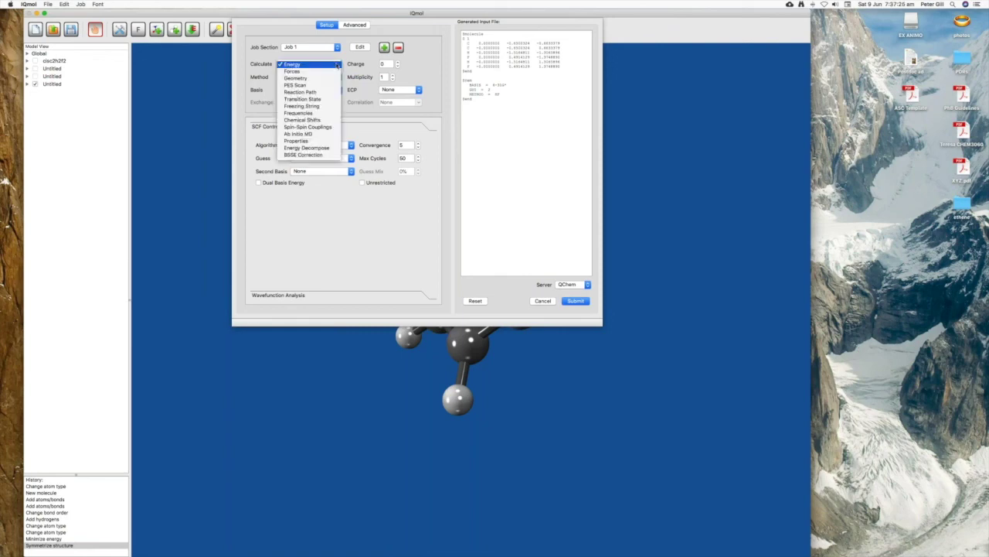
pyautogui.click(324, 79)
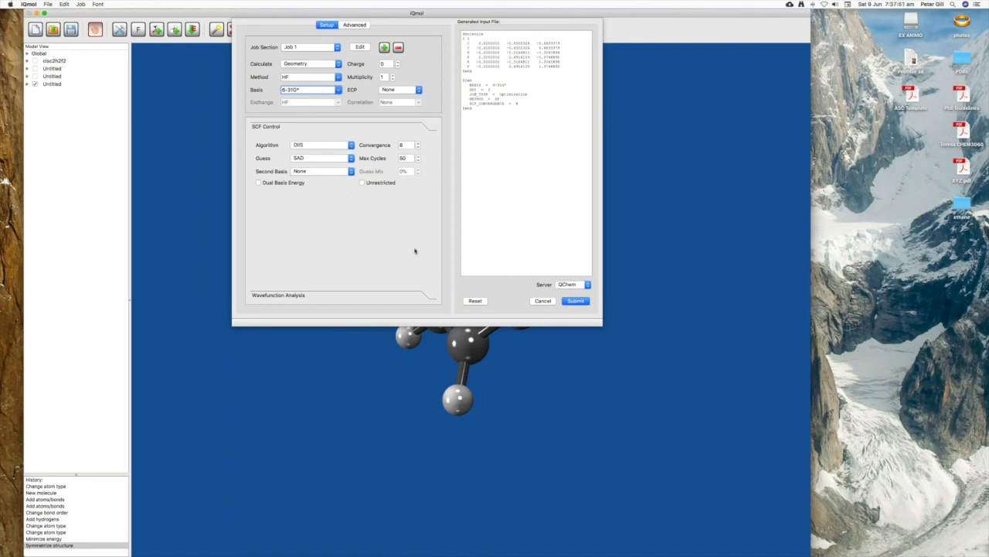
# Submit the geometry optimization to the QChem server under the job name cisopt
pyautogui.click(572, 301)
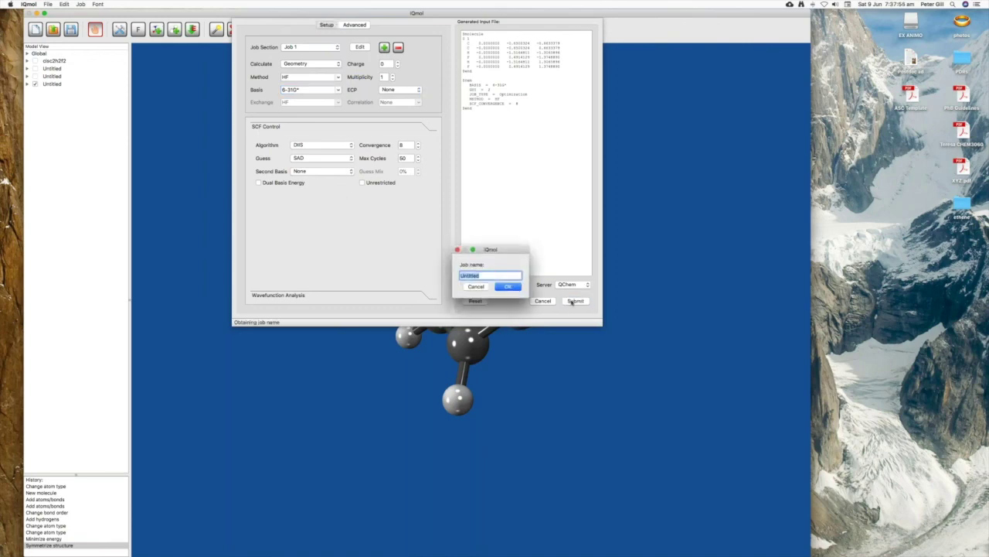
pyautogui.write('c')
pyautogui.write('isc2h')
pyautogui.click(505, 286)
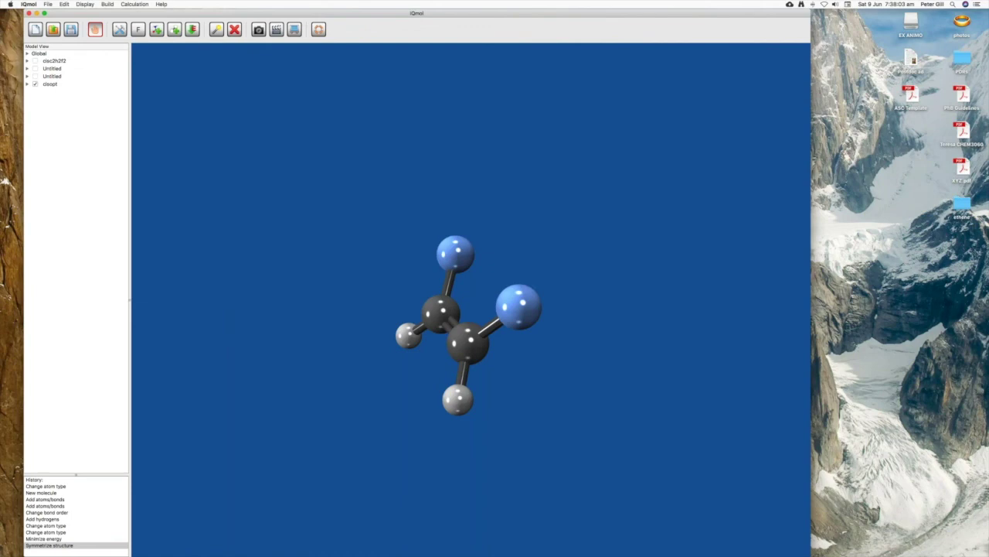
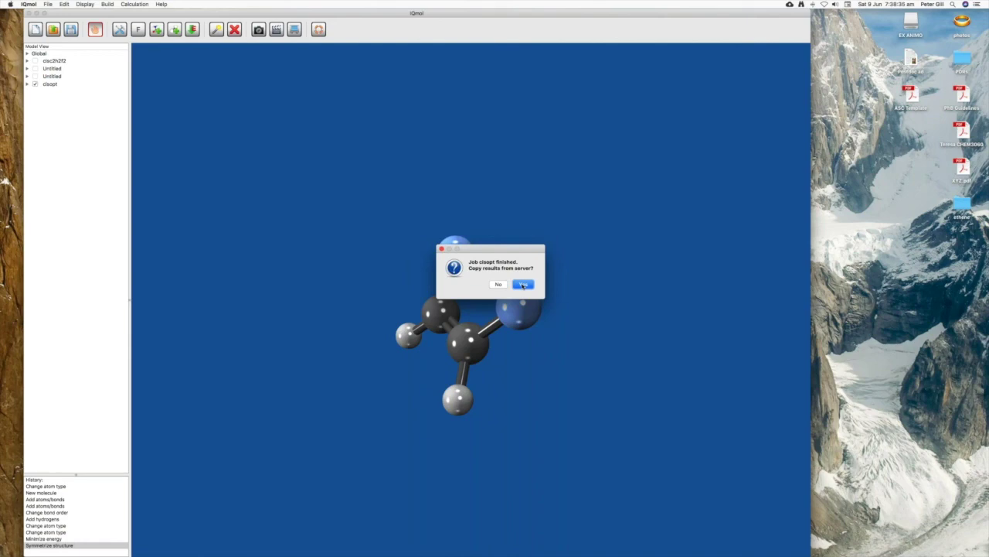
# Copy the finished job's results into a new Desktop folder named cisopt and expand the list of optimization geometries
pyautogui.click(523, 285)
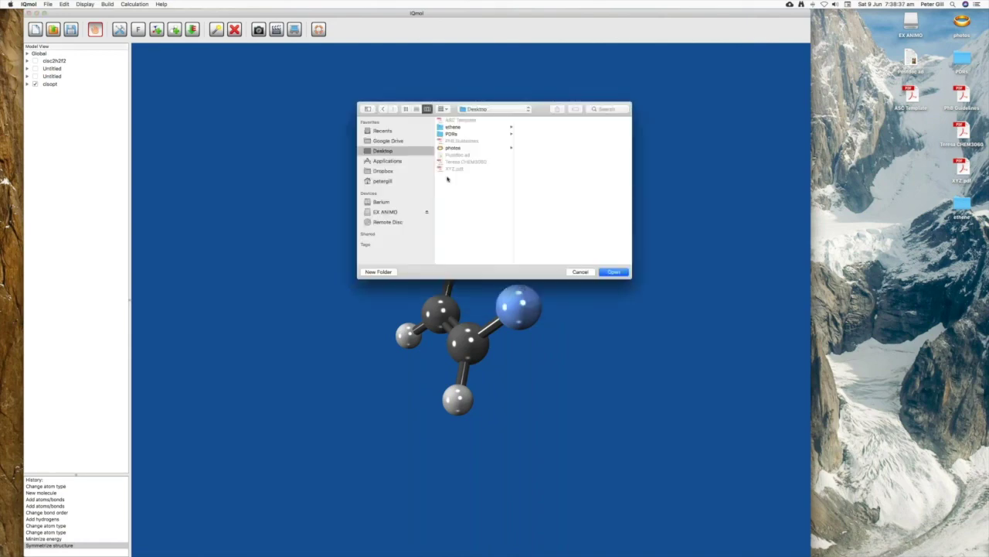
pyautogui.click(378, 271)
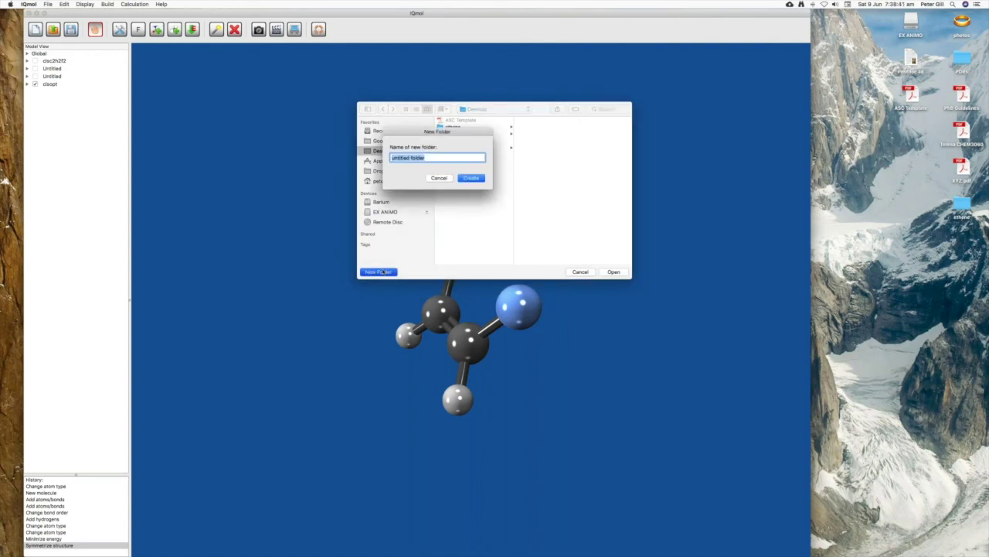
pyautogui.write('cisopt')
pyautogui.press('Return')
pyautogui.click(613, 272)
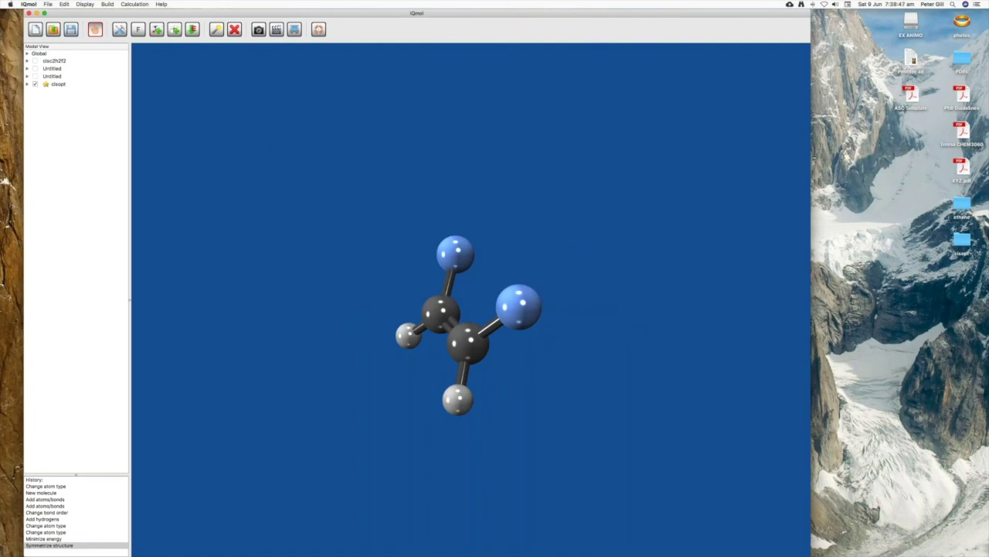
pyautogui.click(28, 85)
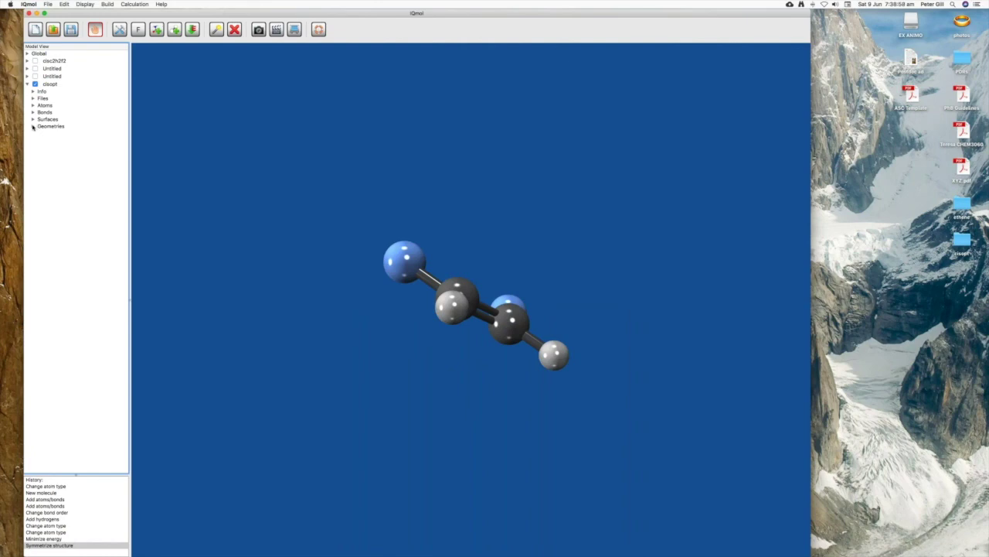
pyautogui.click(33, 127)
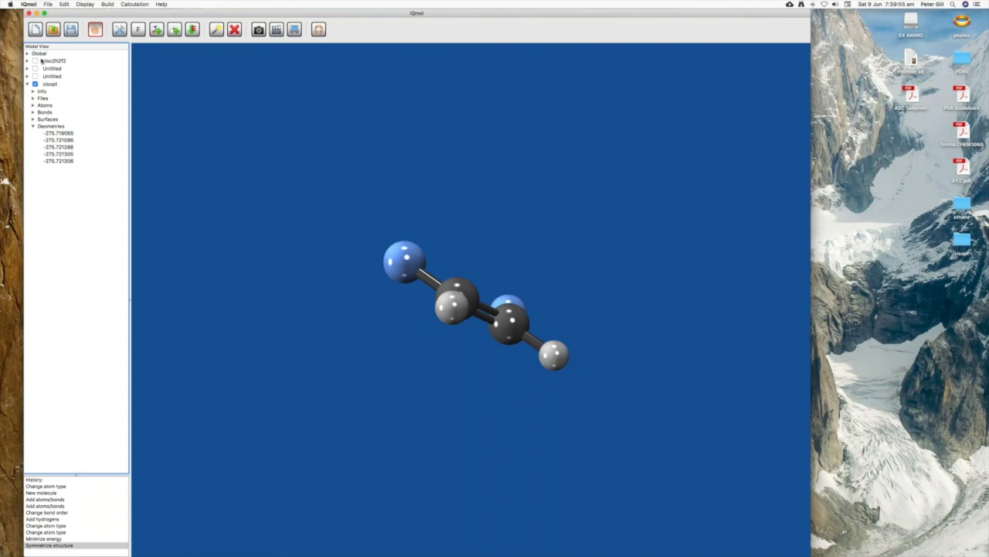
# Start another new molecule and build a second ethylene from two double-bonded carbons with added hydrogens
pyautogui.click(35, 29)
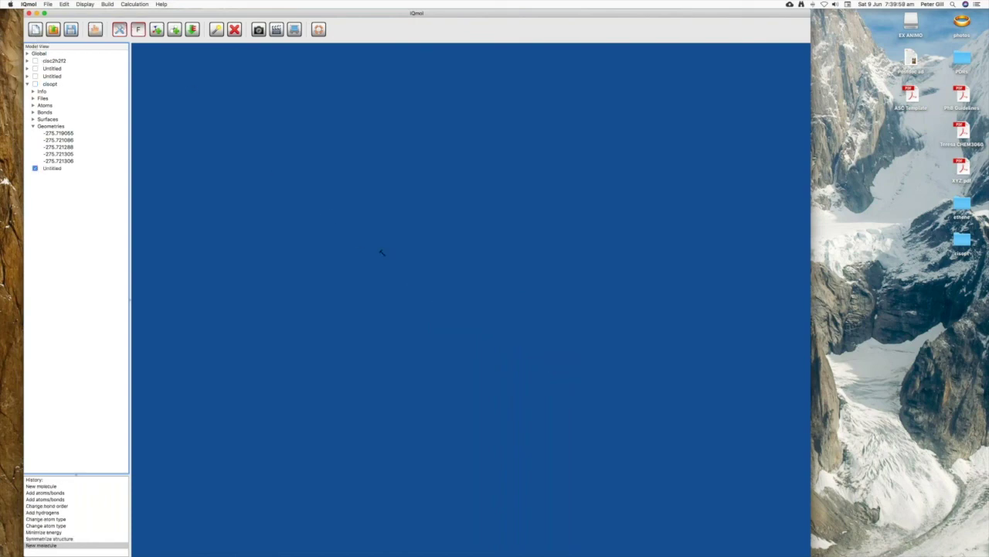
pyautogui.click(138, 30)
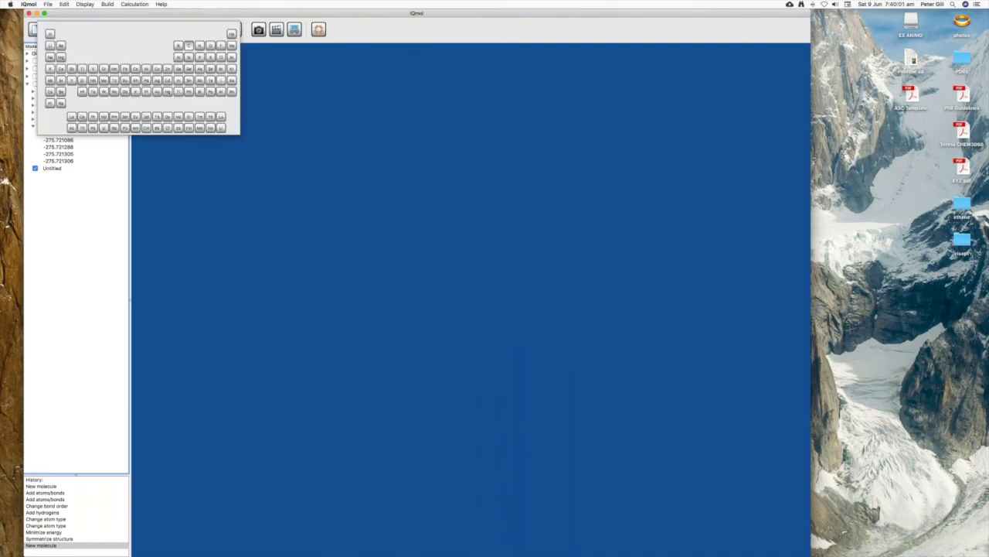
pyautogui.click(189, 46)
pyautogui.click(423, 286)
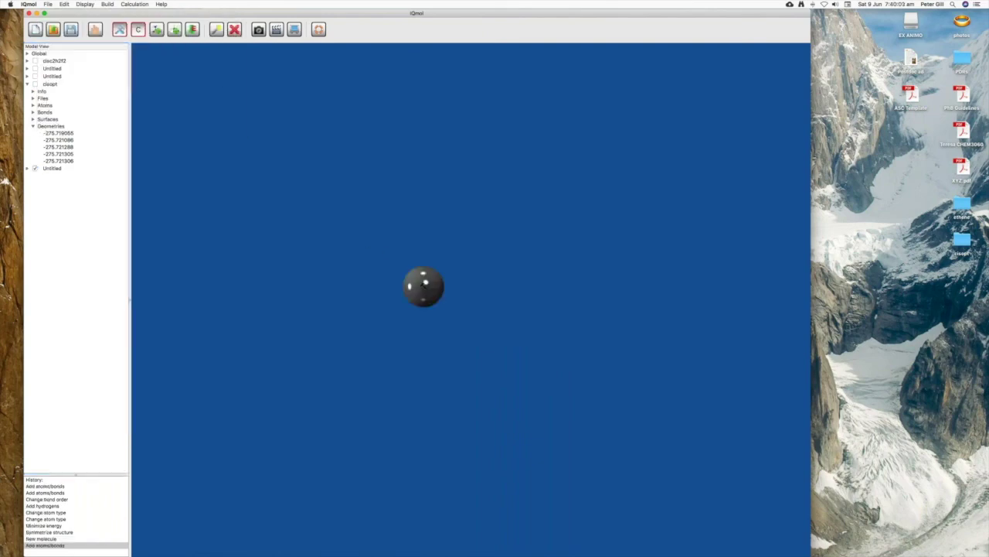
pyautogui.moveTo(424, 286)
pyautogui.mouseDown()
pyautogui.moveTo(518, 286)
pyautogui.moveTo(423, 285)
pyautogui.mouseUp()
pyautogui.press('super+h')
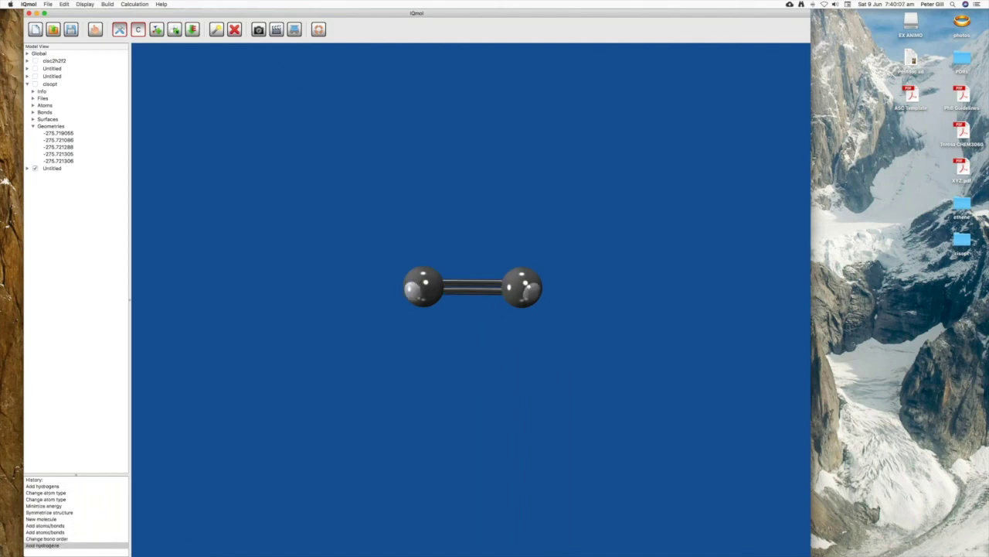
# Change two diagonally opposite hydrogens to fluorine to make the trans isomer, and refine it by energy minimization and symmetrization
pyautogui.click(140, 32)
pyautogui.click(221, 46)
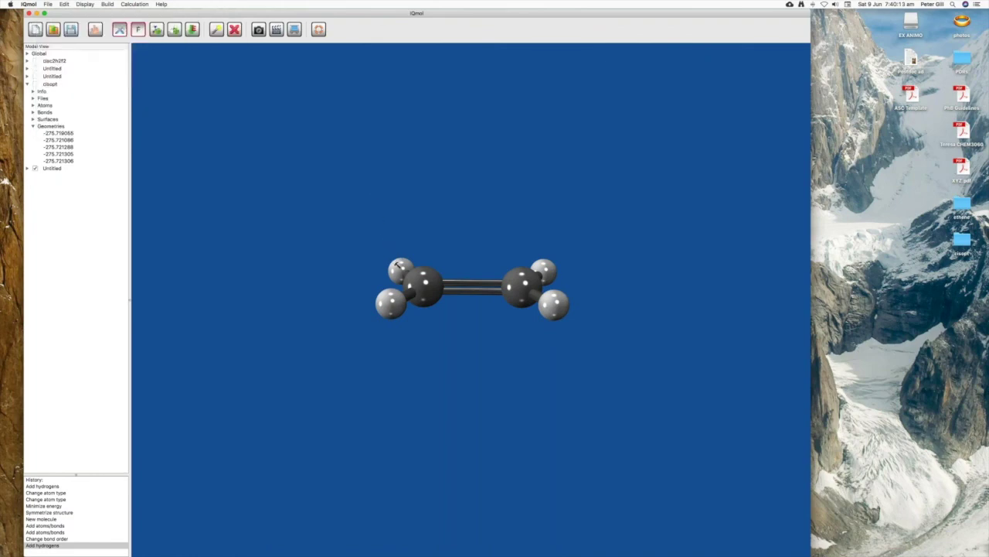
pyautogui.click(398, 266)
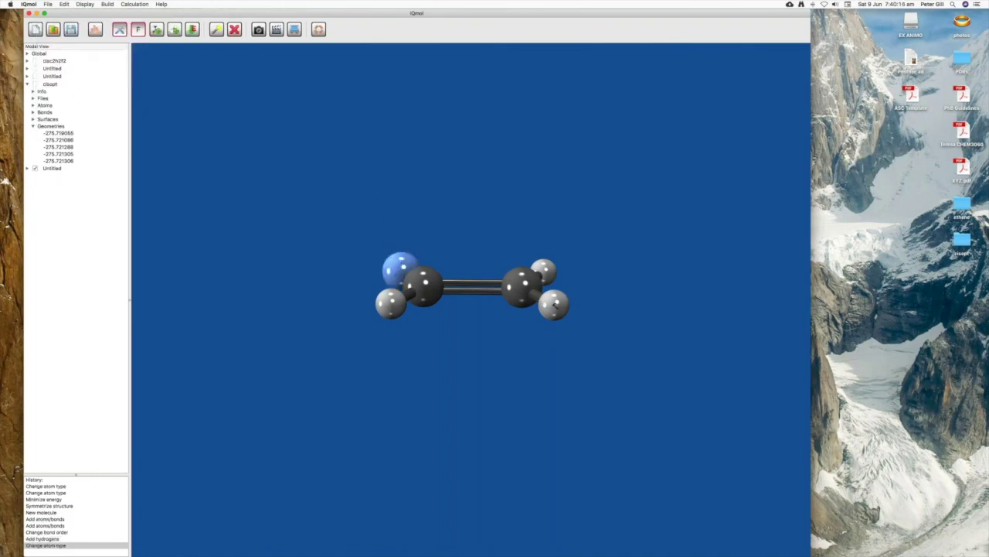
pyautogui.click(555, 306)
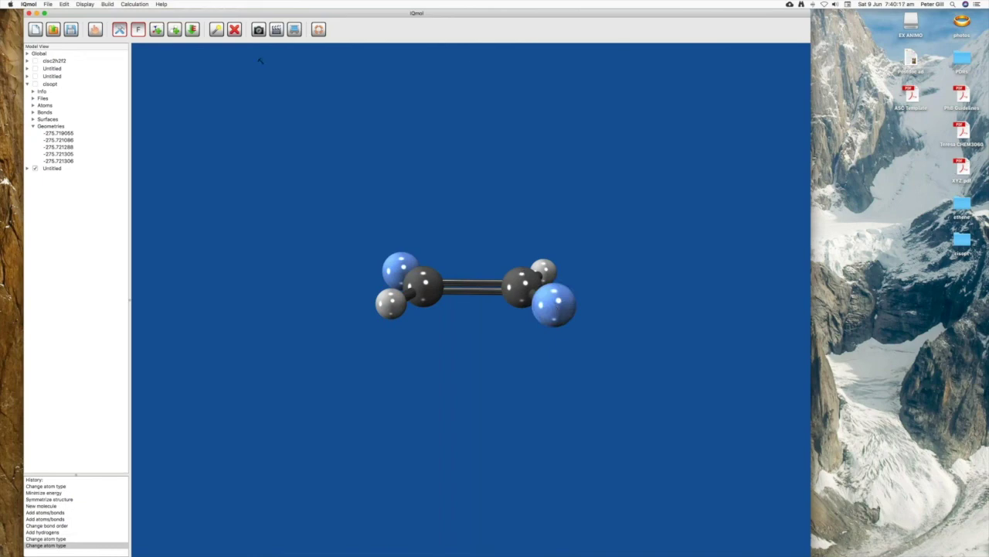
pyautogui.click(192, 30)
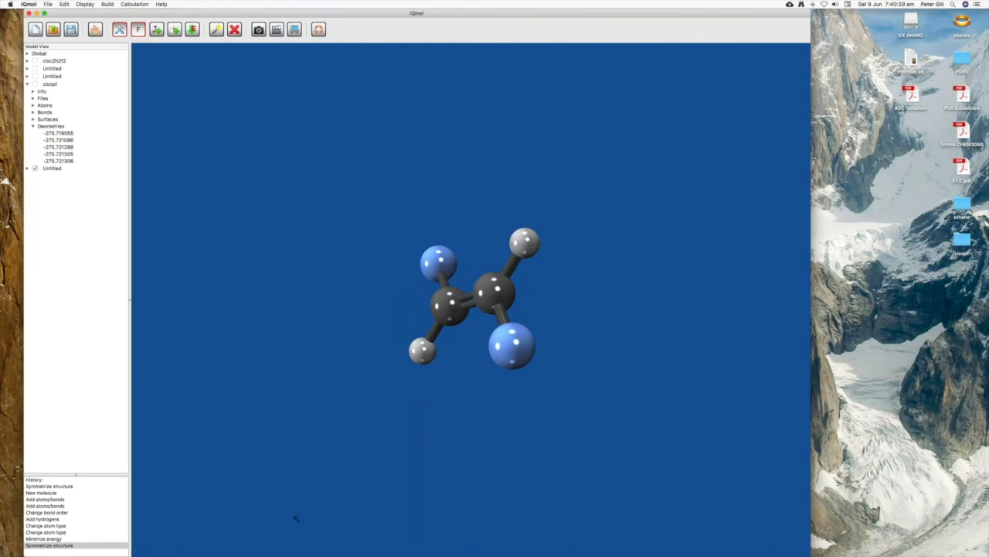
pyautogui.click(95, 29)
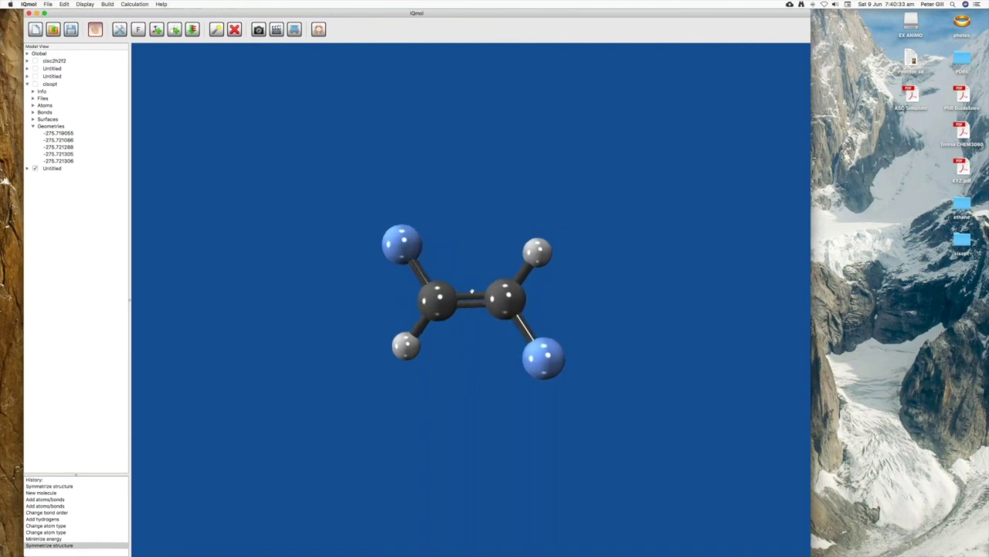
# Submit a geometry optimization of the trans isomer at HF/6-31G* to the QChem server under the job name transopt
pyautogui.click(128, 5)
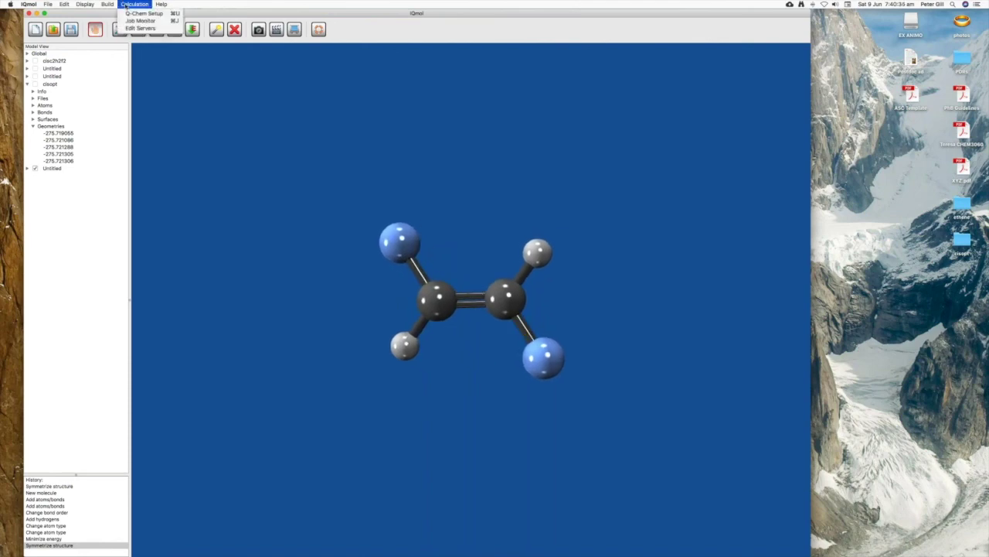
pyautogui.click(143, 13)
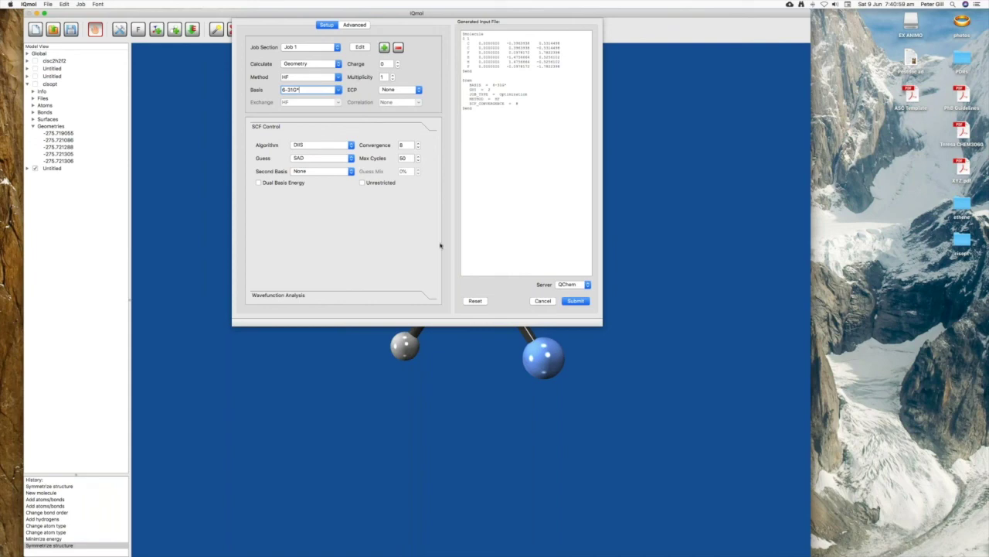
pyautogui.click(573, 303)
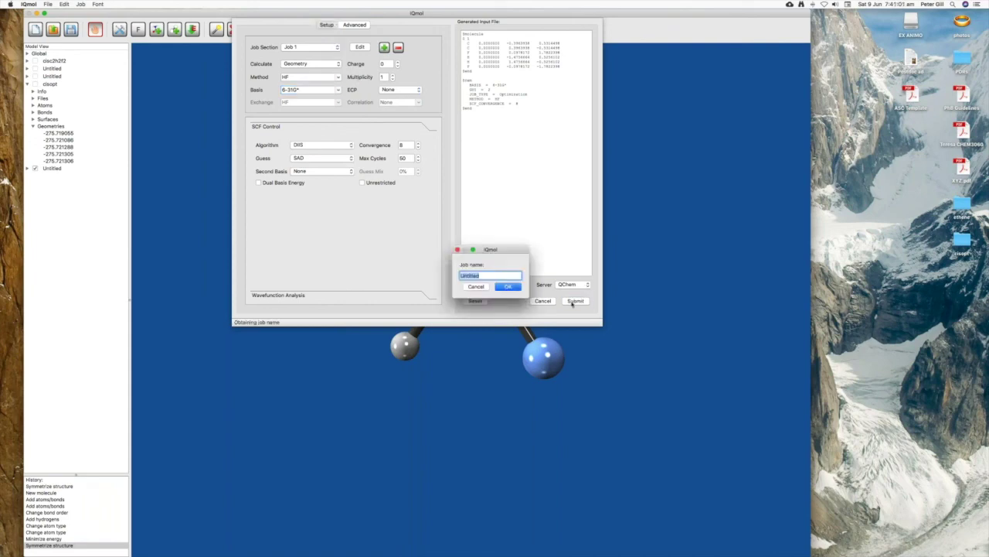
pyautogui.write('transopt')
pyautogui.press('Return')
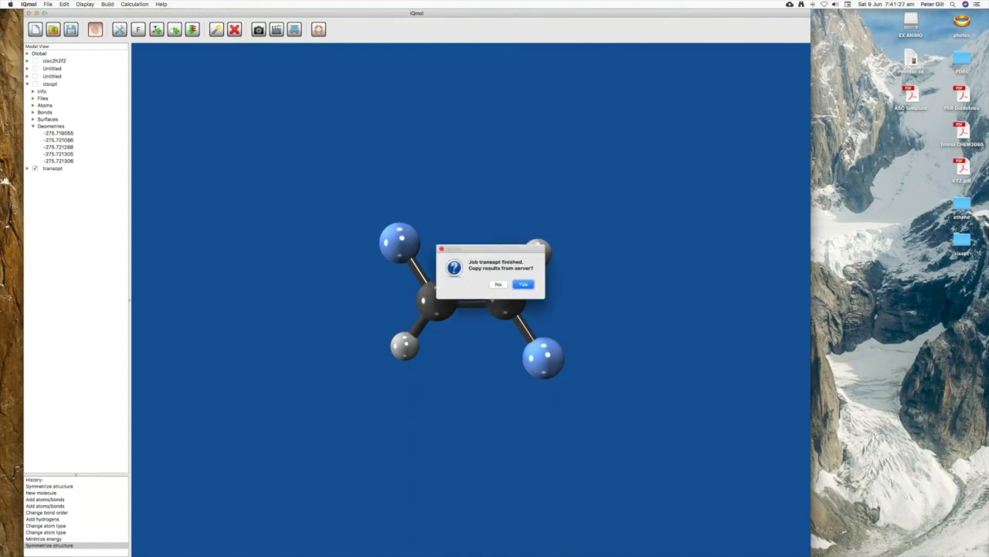
# Copy the finished job's results from the server into a new Desktop folder named transopt
pyautogui.click(532, 284)
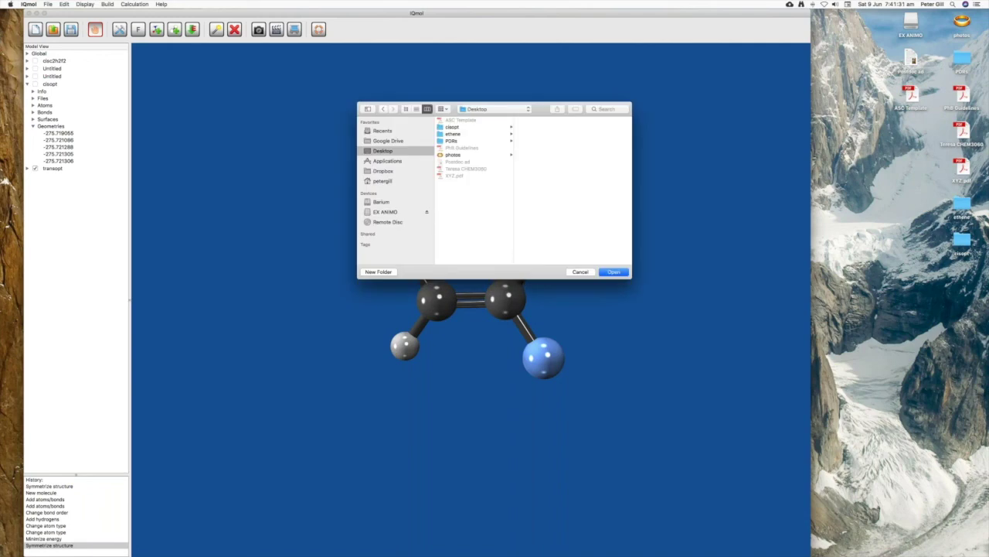
pyautogui.click(378, 271)
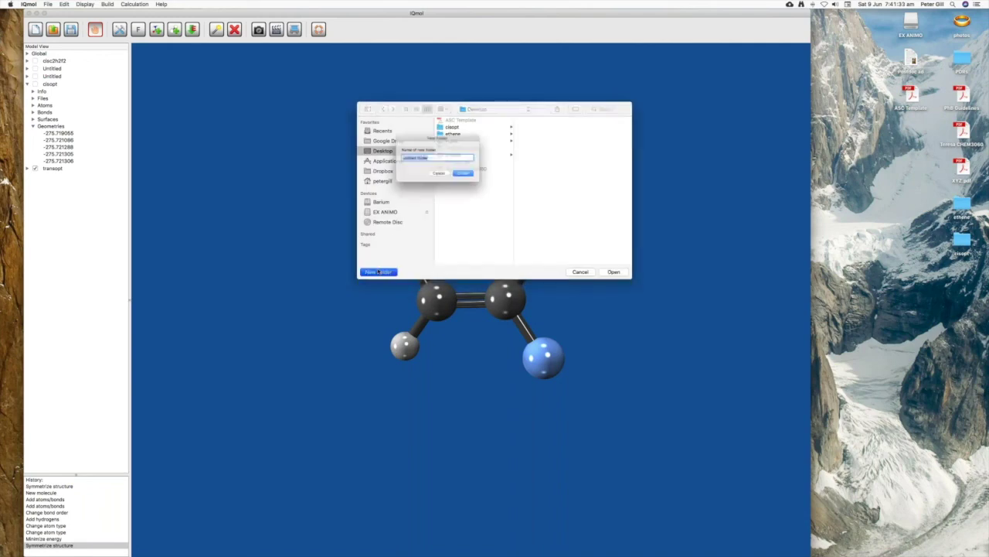
pyautogui.write('transopt')
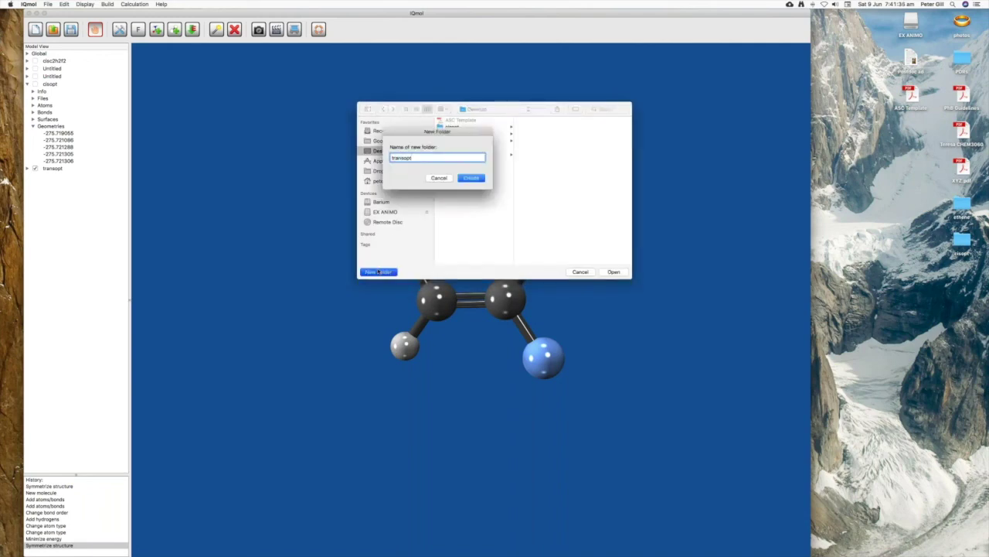
pyautogui.press('Return')
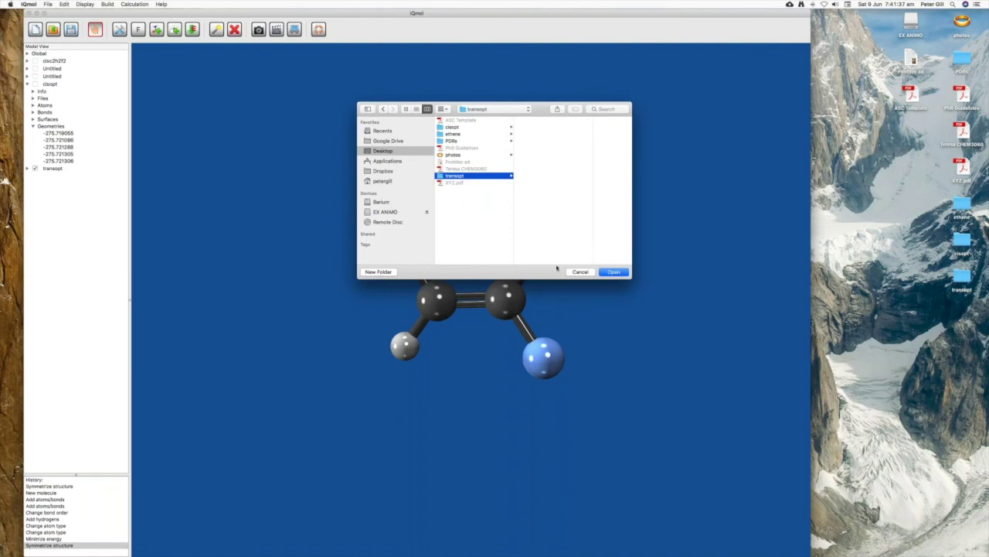
pyautogui.click(612, 272)
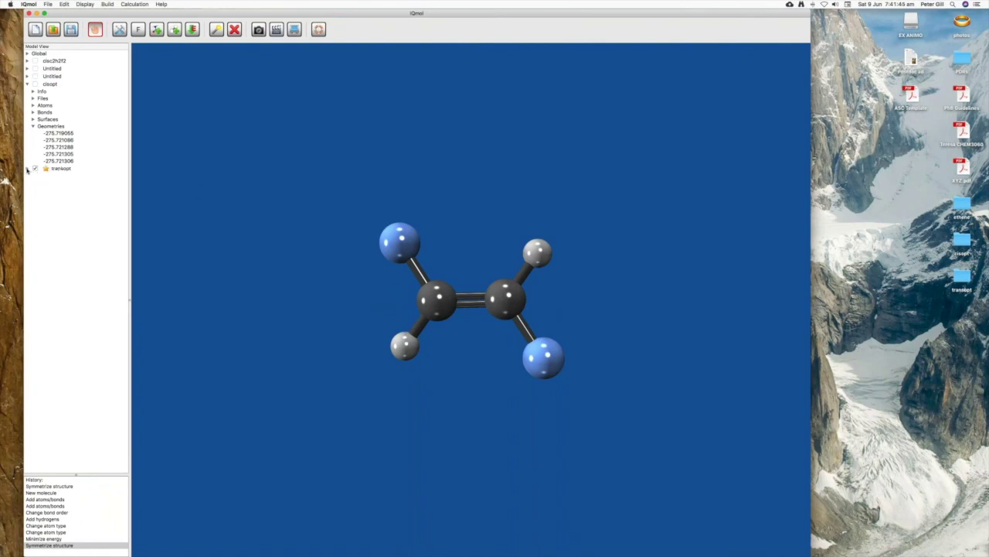
# Expand the transopt results to list the optimization geometries and inspect the molecule from another angle
pyautogui.click(27, 169)
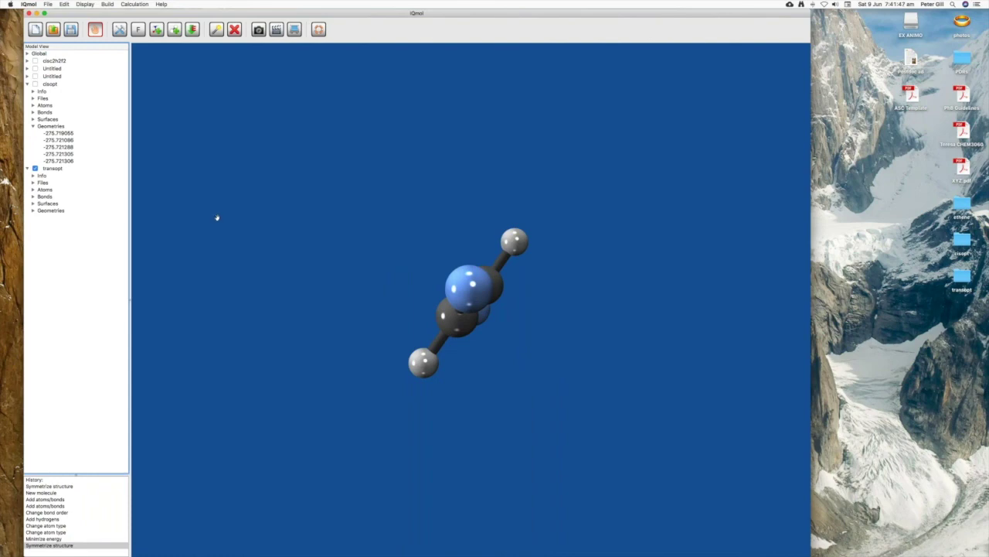
pyautogui.moveTo(326, 232); pyautogui.dragTo(521, 308)
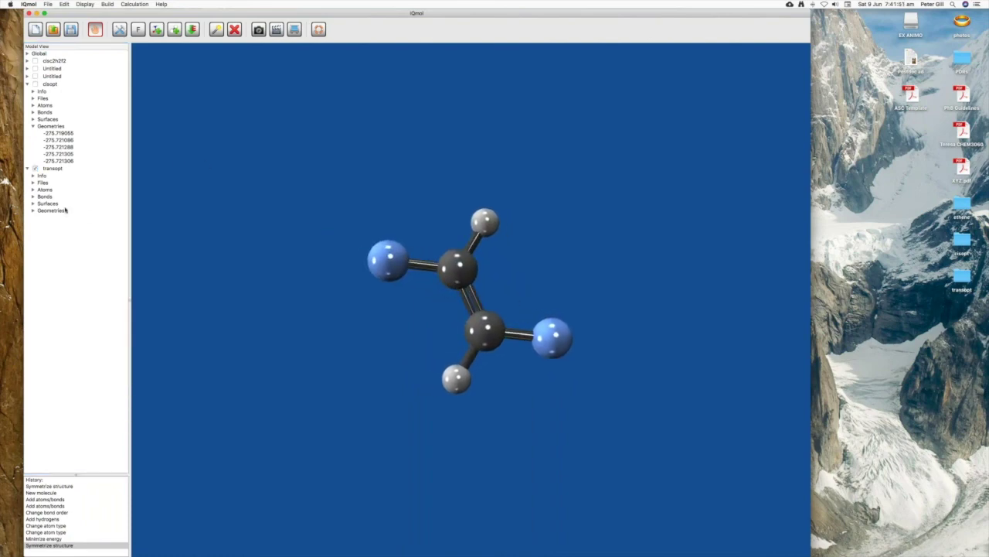
pyautogui.click(33, 211)
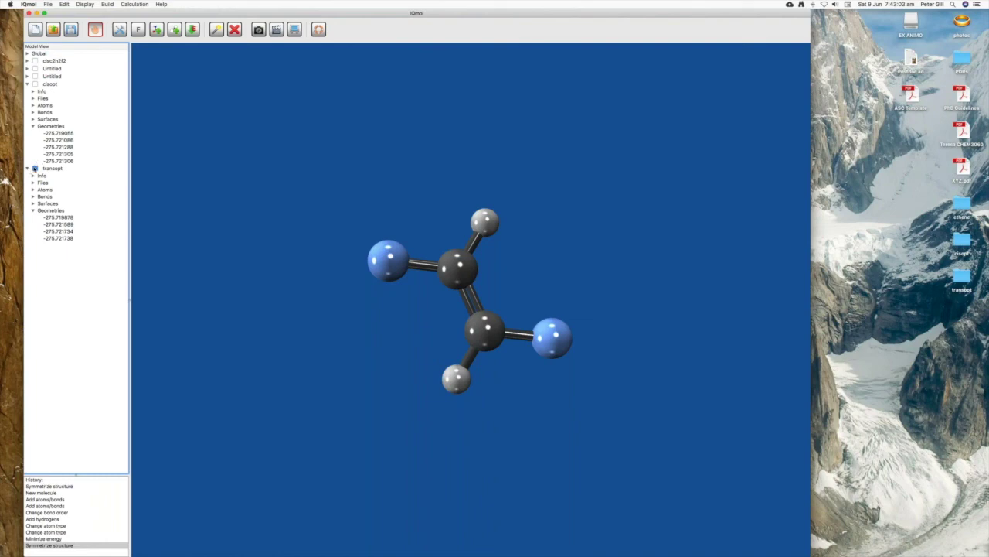
# Hide the transopt molecule and collapse the transopt and cisopt entries in the model tree
pyautogui.click(34, 167)
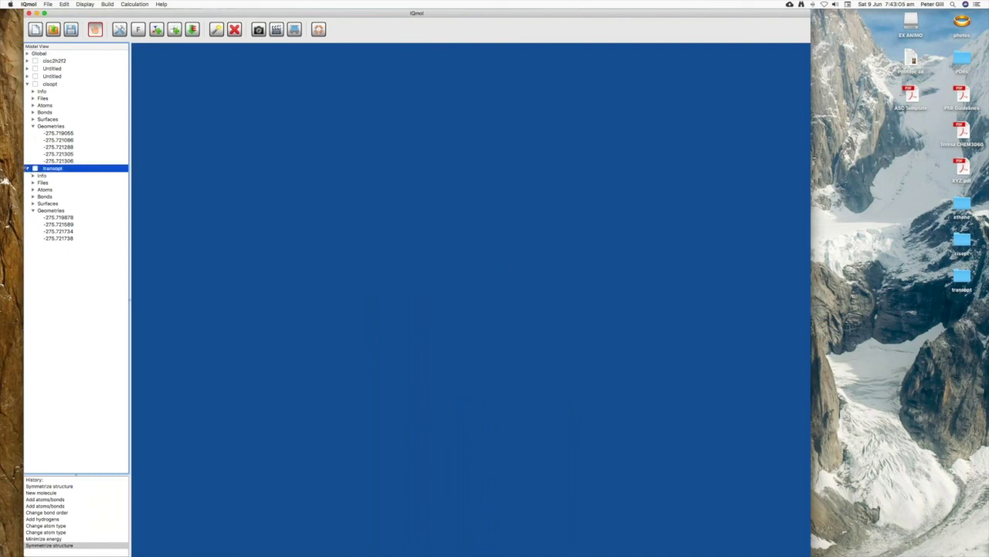
pyautogui.click(27, 168)
pyautogui.click(27, 83)
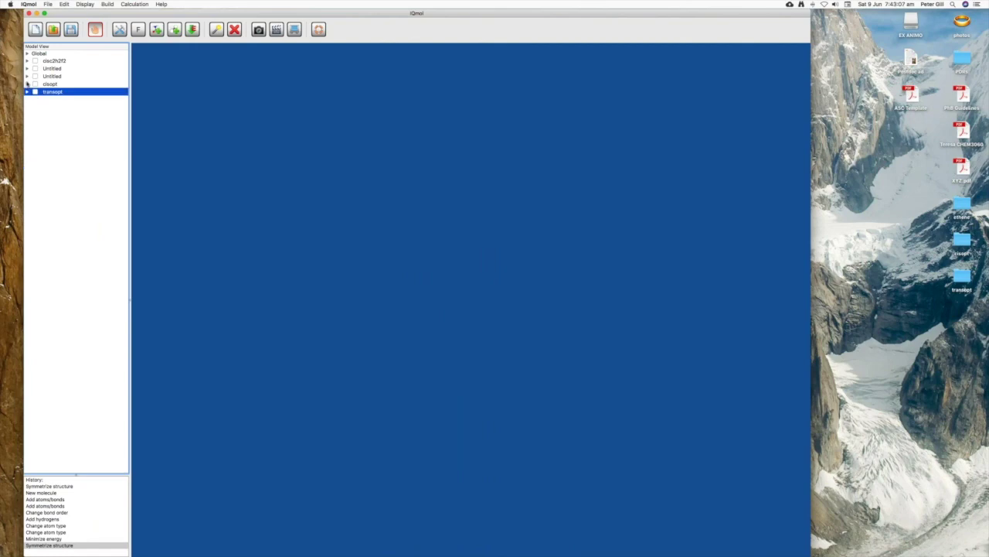
# Start a new molecule, build ethane from two single-bonded carbons filled with hydrogens, and symmetrize it
pyautogui.click(36, 30)
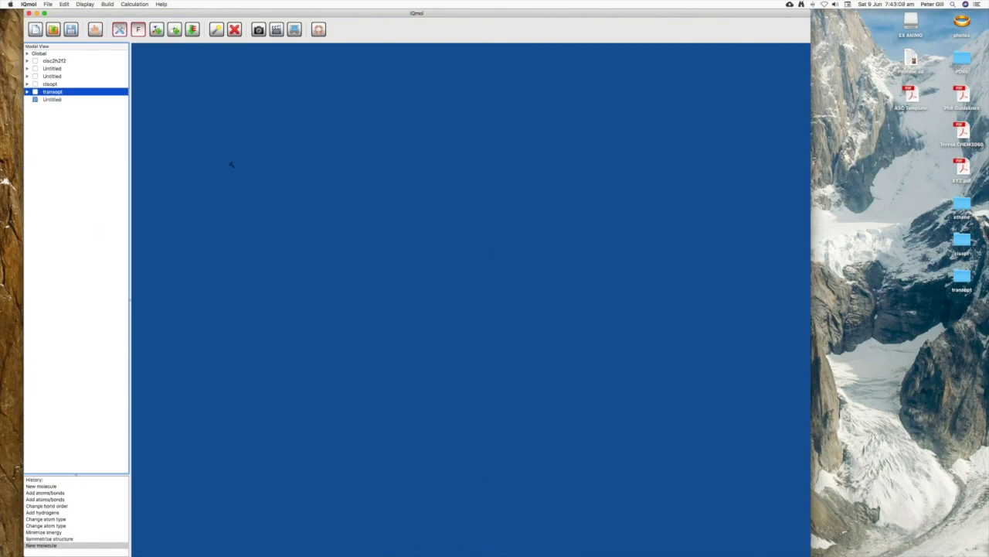
pyautogui.click(138, 31)
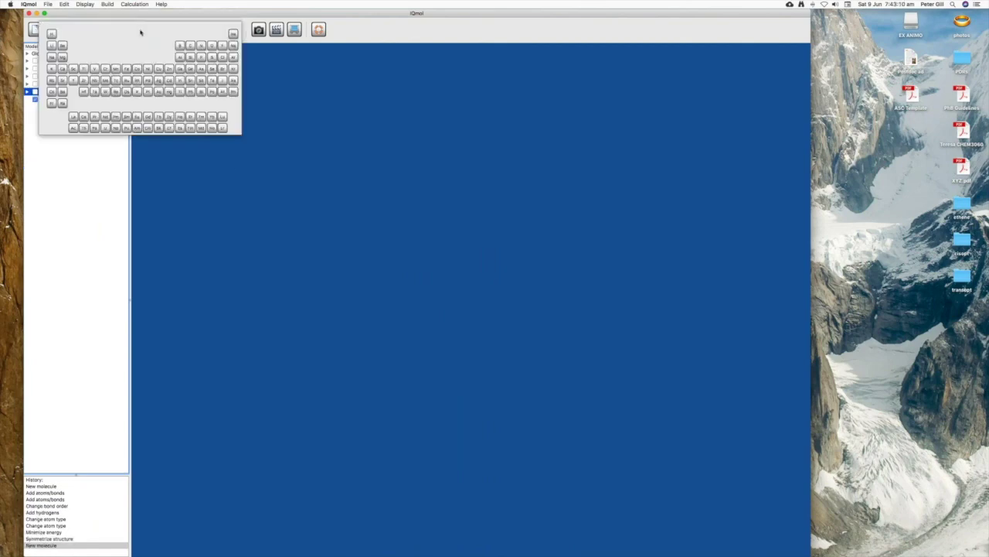
pyautogui.click(190, 53)
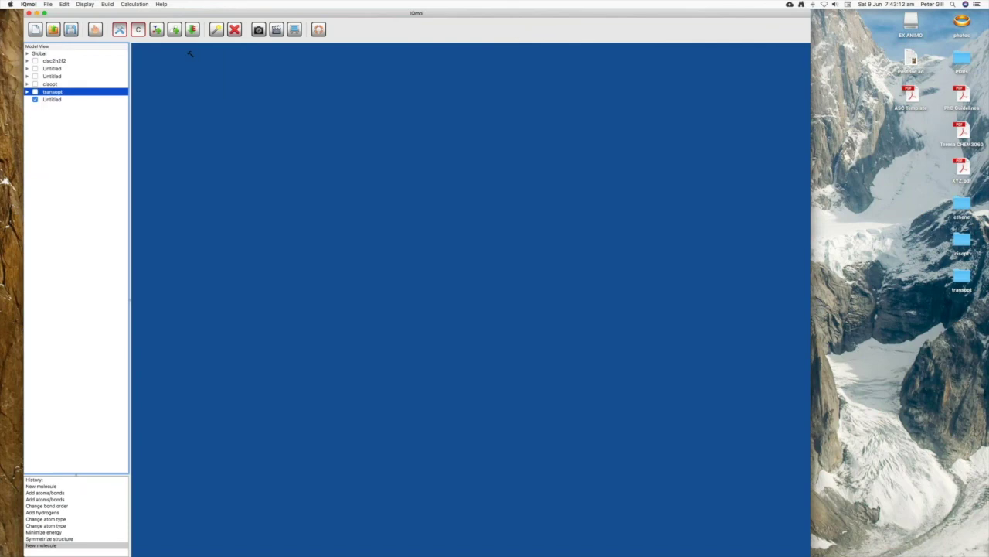
pyautogui.click(405, 306)
pyautogui.moveTo(405, 306); pyautogui.dragTo(496, 306)
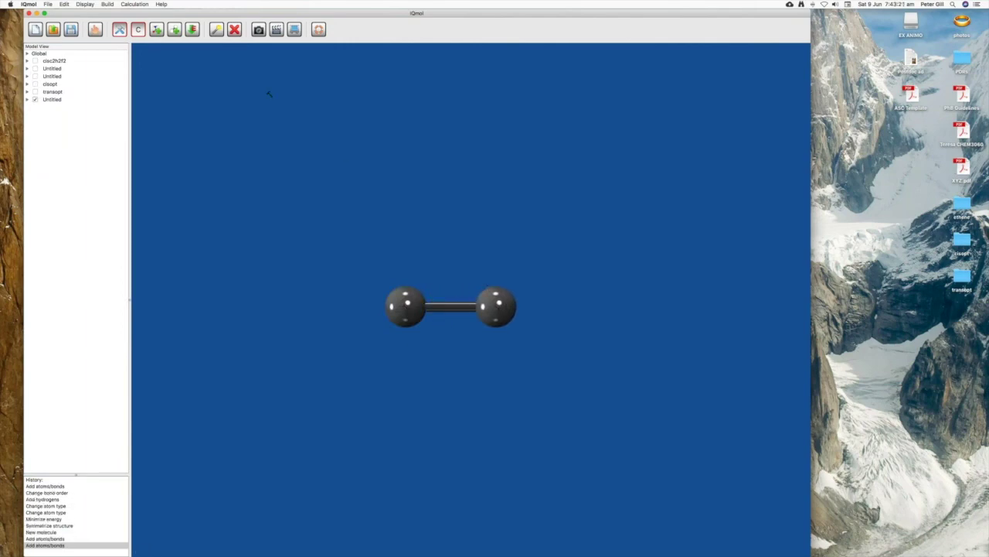
pyautogui.hotkey('ctrl', 'f')
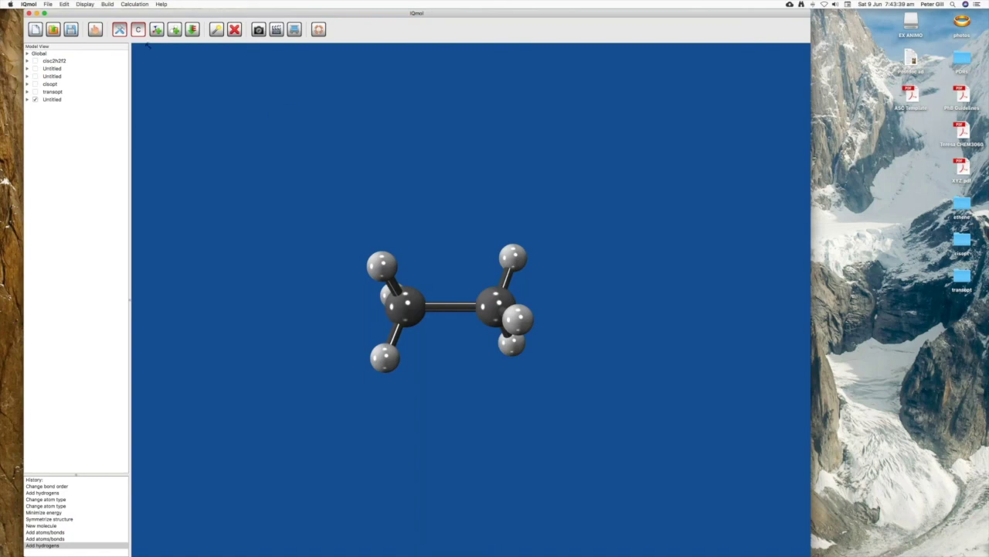
pyautogui.press('Escape')
pyautogui.moveTo(317, 202); pyautogui.dragTo(349, 209)
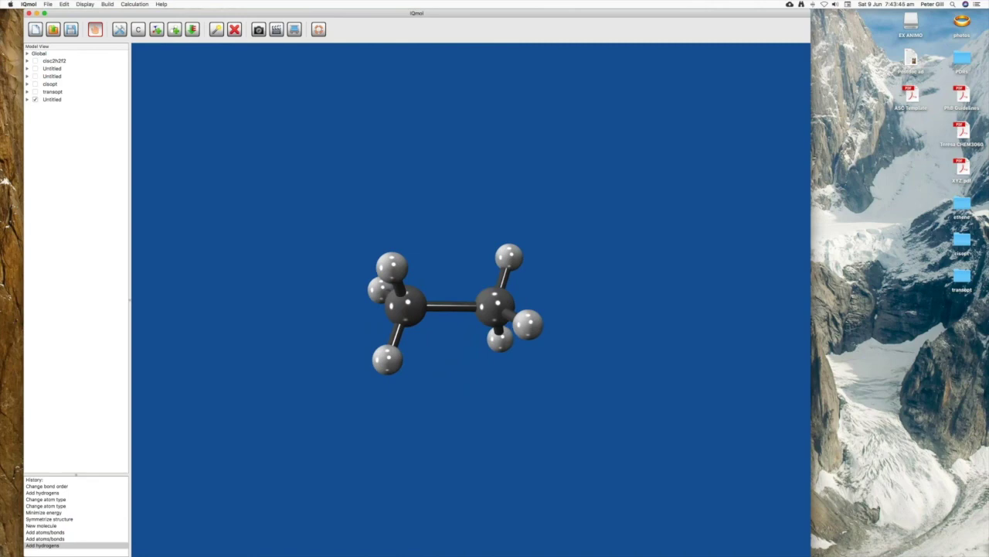
pyautogui.press('super+y')
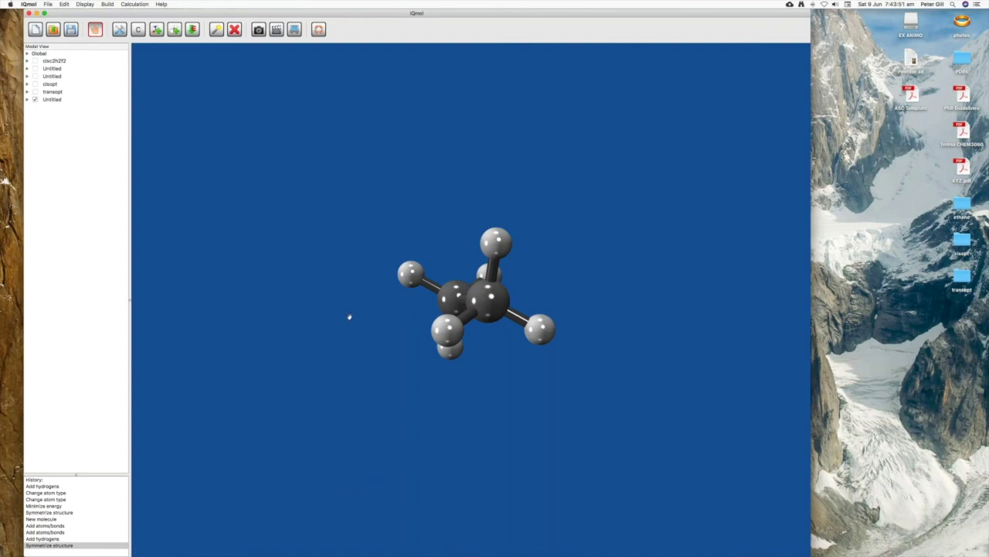
pyautogui.click(132, 5)
pyautogui.click(133, 14)
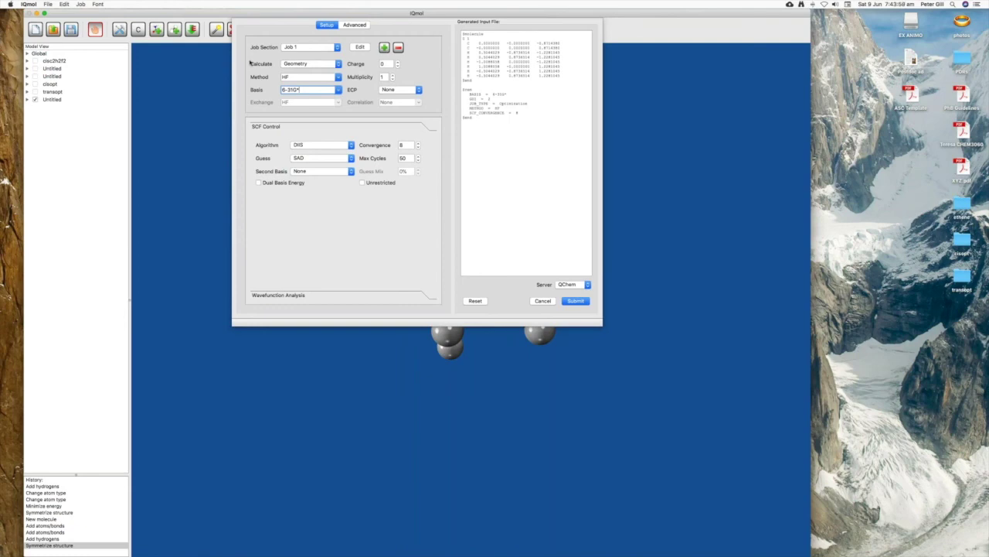
pyautogui.click(541, 301)
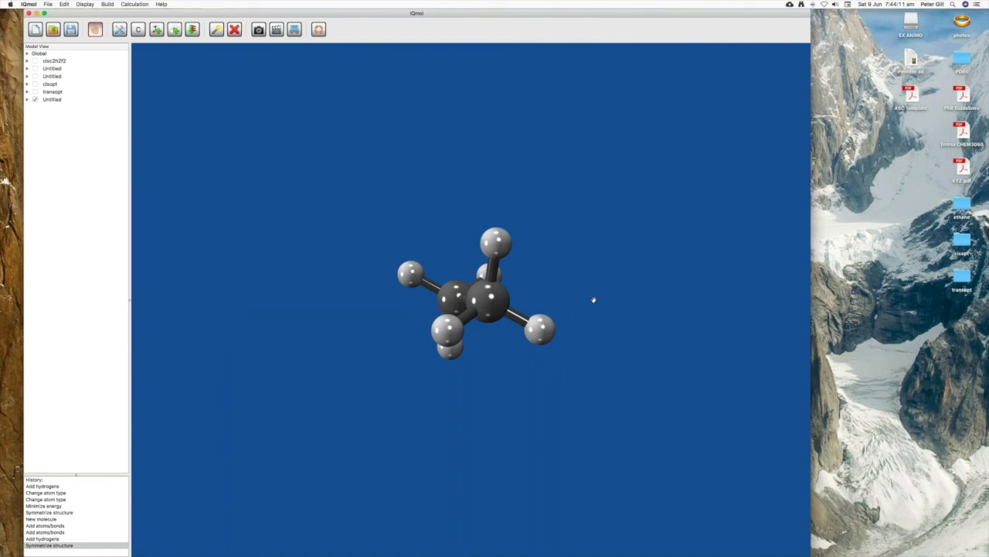
# Set the torsion between one hydrogen on each carbon, across the C–C bond, to 0° to make eclipsed ethane
pyautogui.moveTo(565, 290); pyautogui.dragTo(643, 298)
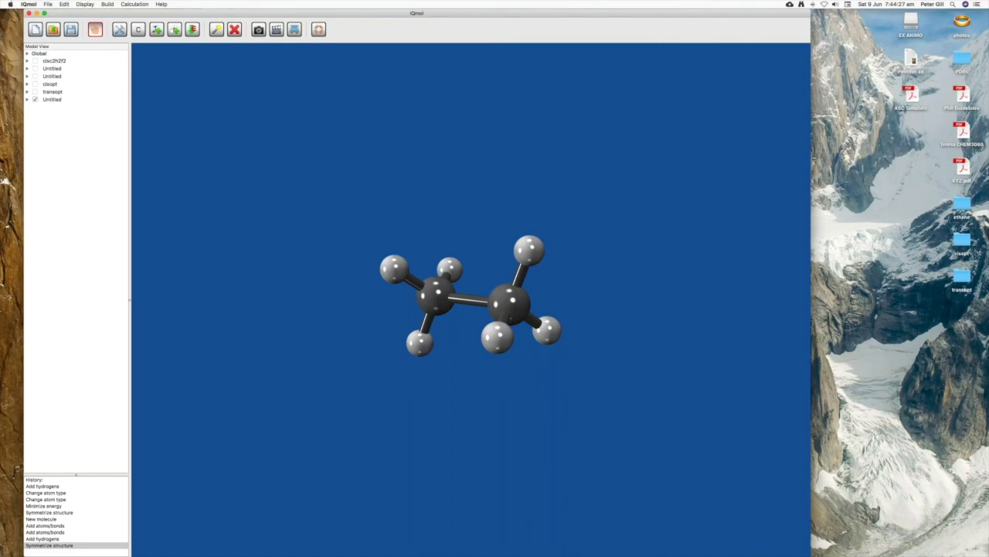
pyautogui.click(217, 30)
pyautogui.click(394, 267)
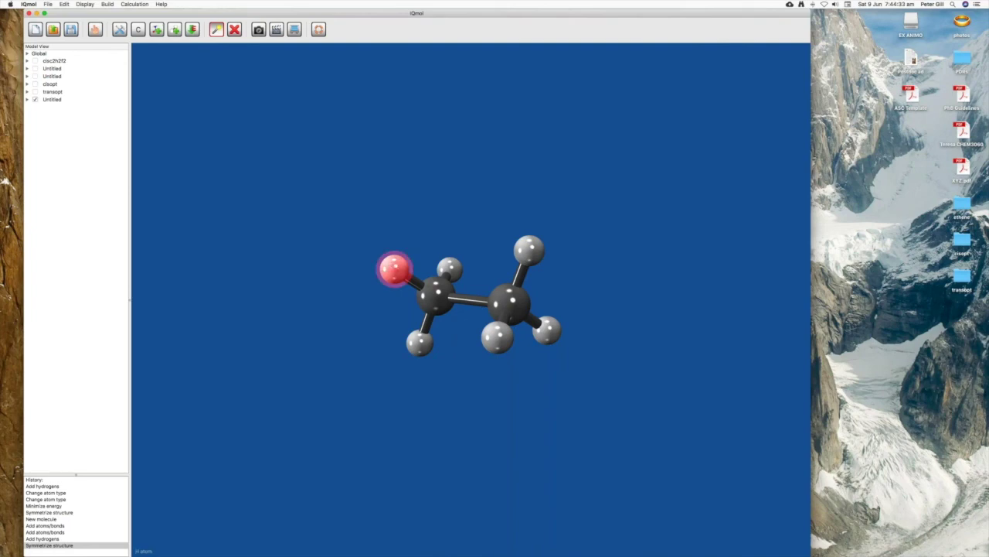
pyautogui.keyDown('shift'); pyautogui.click(437, 293); pyautogui.keyUp('shift')
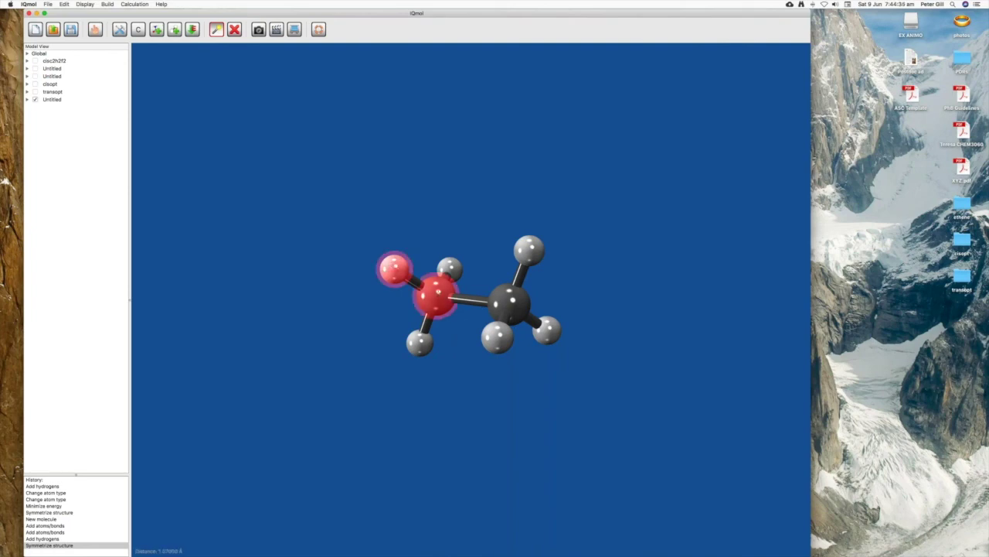
pyautogui.keyDown('shift'); pyautogui.click(509, 301); pyautogui.keyUp('shift')
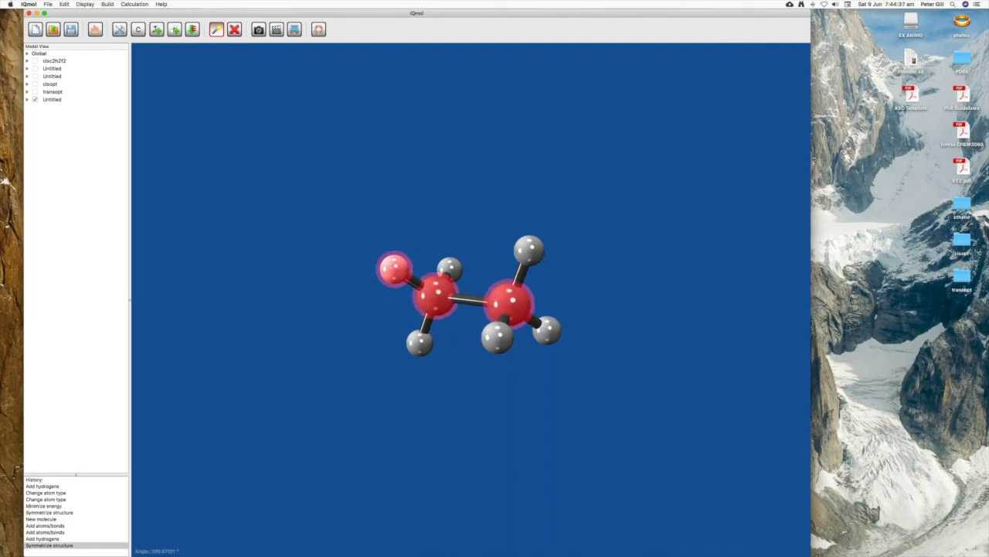
pyautogui.keyDown('shift'); pyautogui.click(529, 249); pyautogui.keyUp('shift')
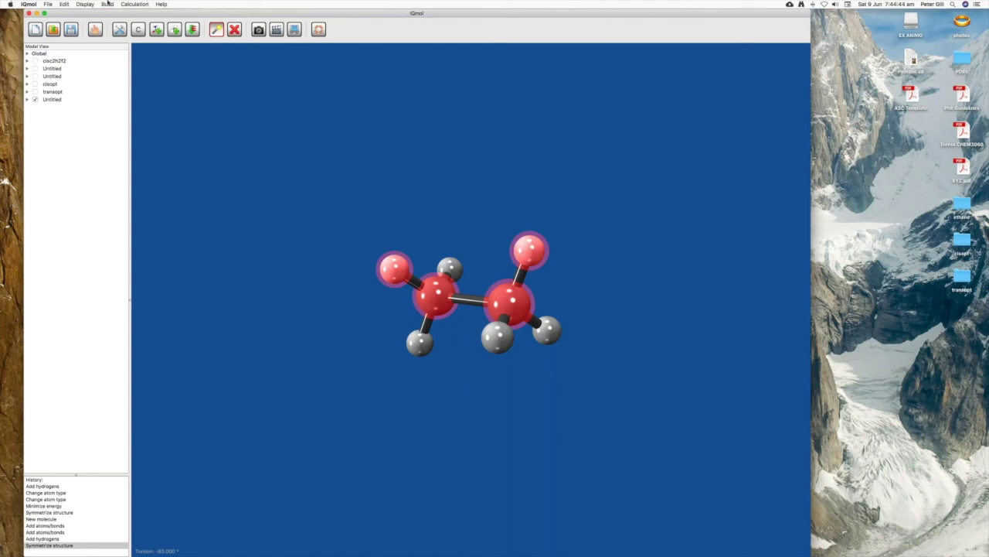
pyautogui.click(108, 4)
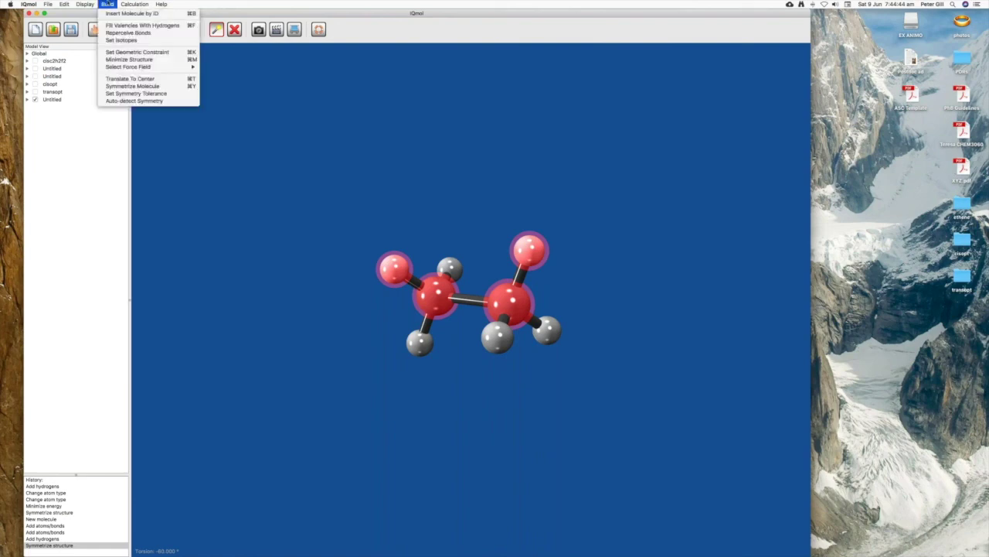
pyautogui.click(131, 52)
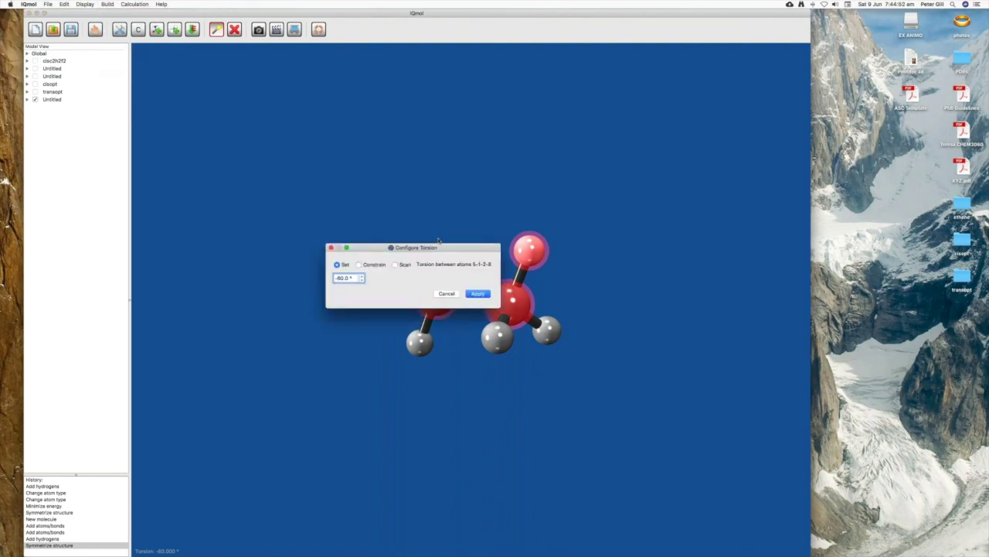
pyautogui.moveTo(440, 248); pyautogui.dragTo(303, 253)
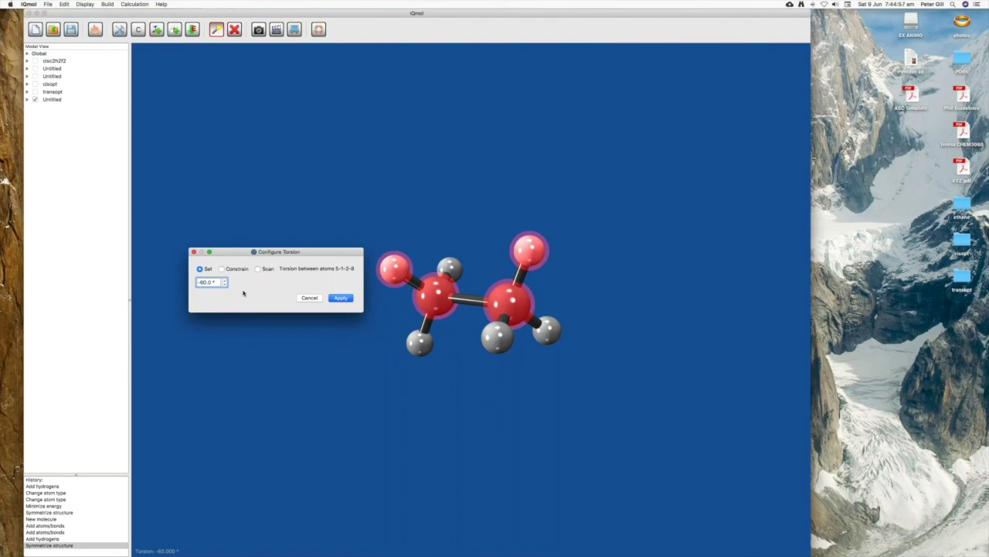
pyautogui.press('Home')
pyautogui.press('Delete')
pyautogui.write('+')
pyautogui.press('BackSpace')
pyautogui.press('BackSpace')
pyautogui.press('BackSpace')
pyautogui.press('BackSpace')
pyautogui.press('BackSpace')
pyautogui.write('0')
pyautogui.press('Return')
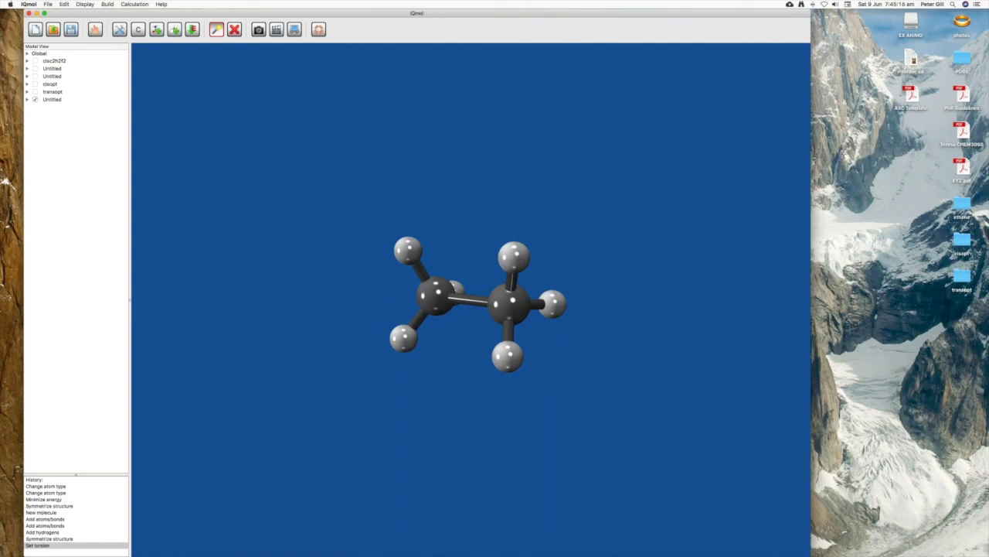
# Symmetrize the eclipsed ethane molecule
pyautogui.click(94, 30)
pyautogui.moveTo(598, 294); pyautogui.dragTo(540, 281)
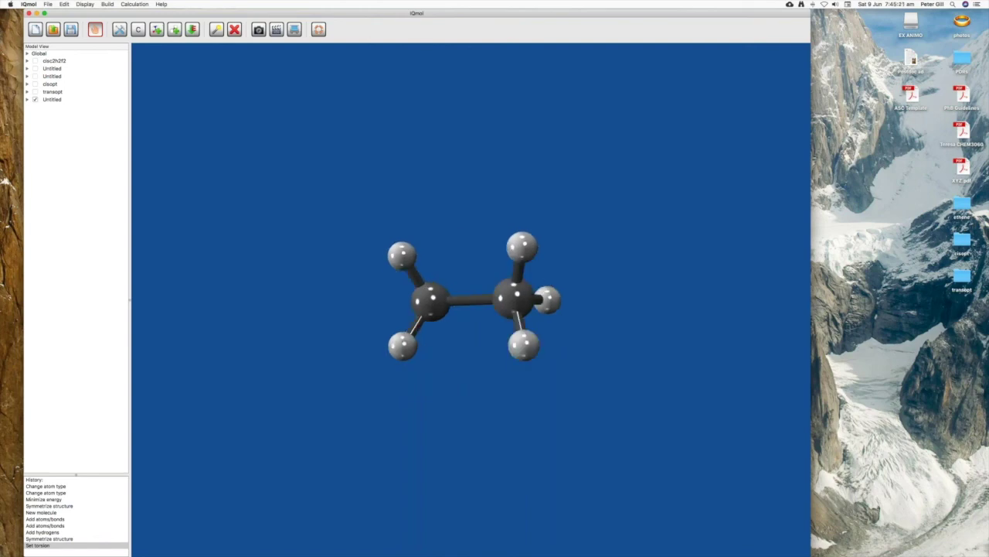
pyautogui.press('super+y')
# Review the HF/6-31G* geometry optimization setup in Q-Chem for the eclipsed ethane and close it without submitting
pyautogui.click(135, 4)
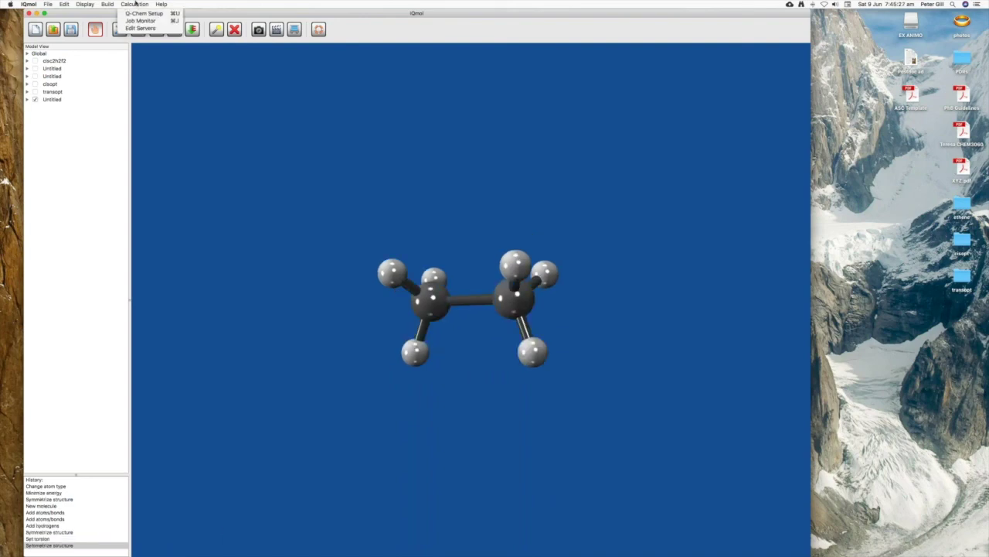
pyautogui.click(140, 13)
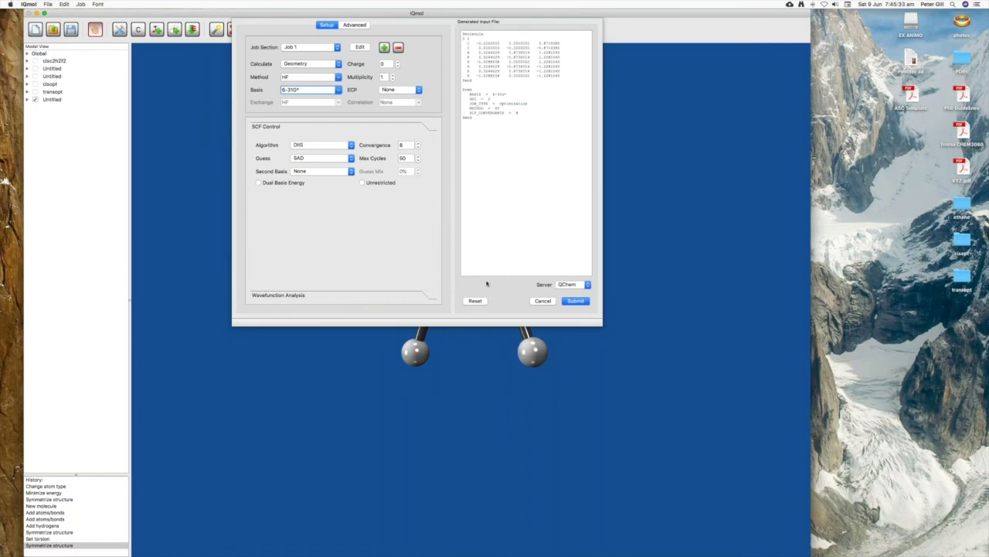
pyautogui.click(537, 302)
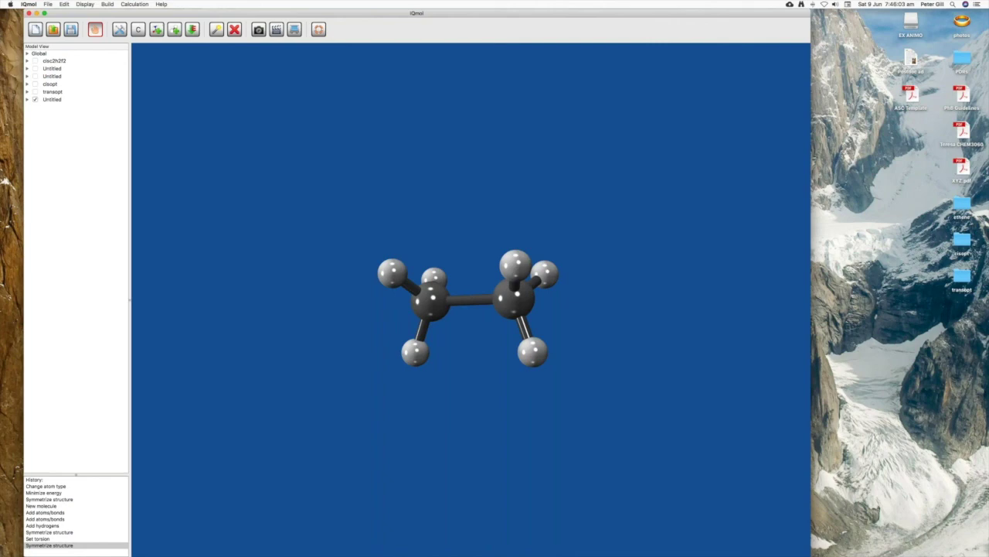
# Start a new molecule and build ethanol from two single-bonded carbons and an oxygen, fill it with hydrogens, and minimize its energy
pyautogui.click(35, 29)
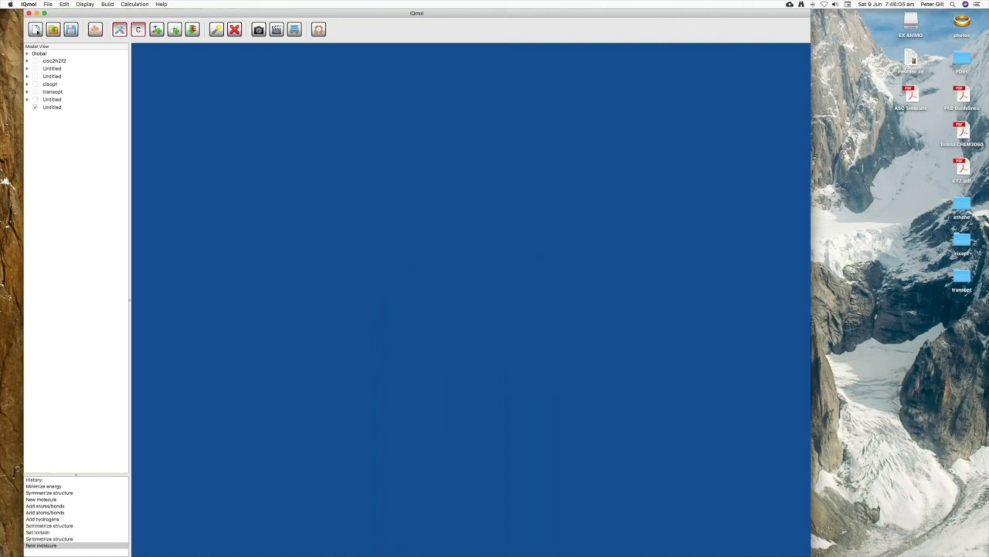
pyautogui.click(432, 294)
pyautogui.moveTo(444, 297); pyautogui.dragTo(513, 298)
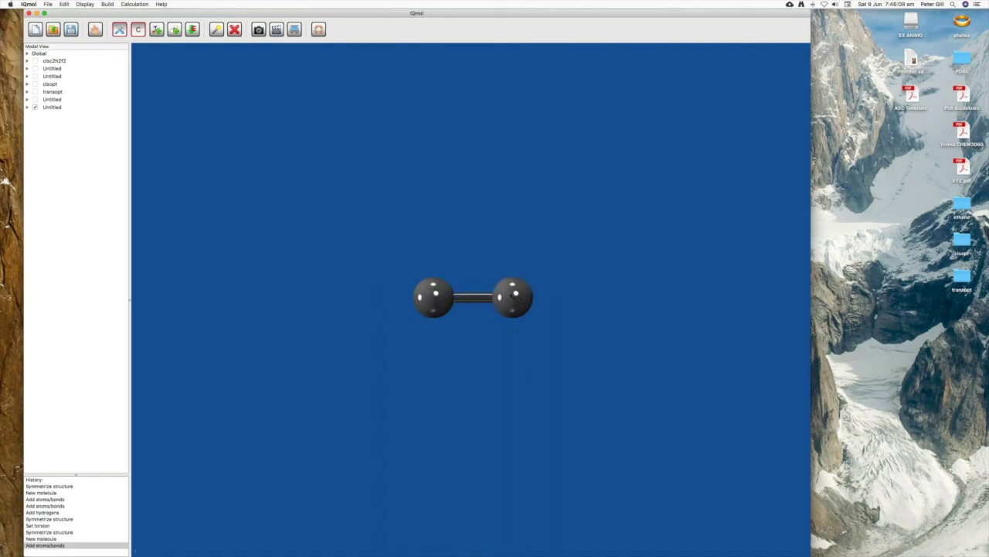
pyautogui.click(142, 30)
pyautogui.click(218, 46)
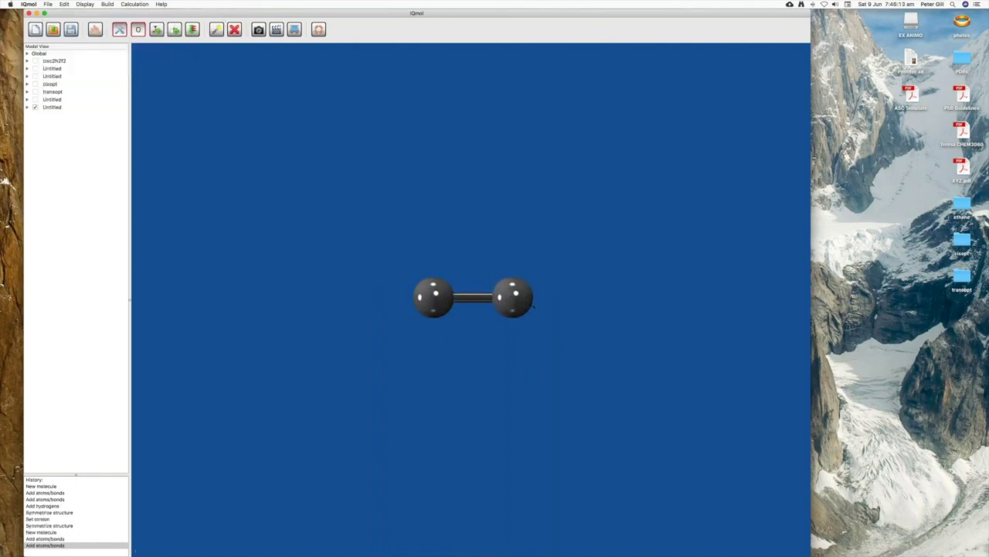
pyautogui.moveTo(513, 297); pyautogui.dragTo(572, 247)
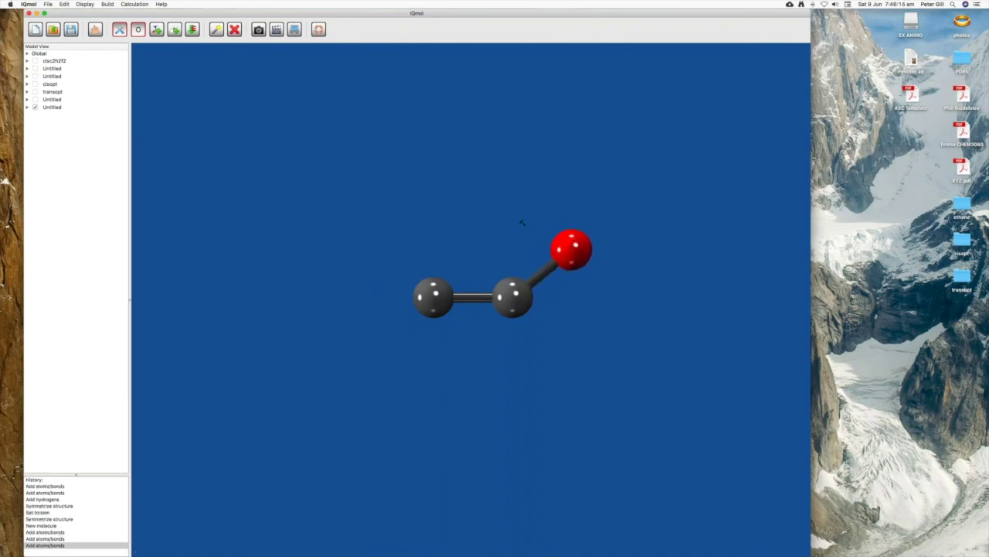
pyautogui.click(175, 31)
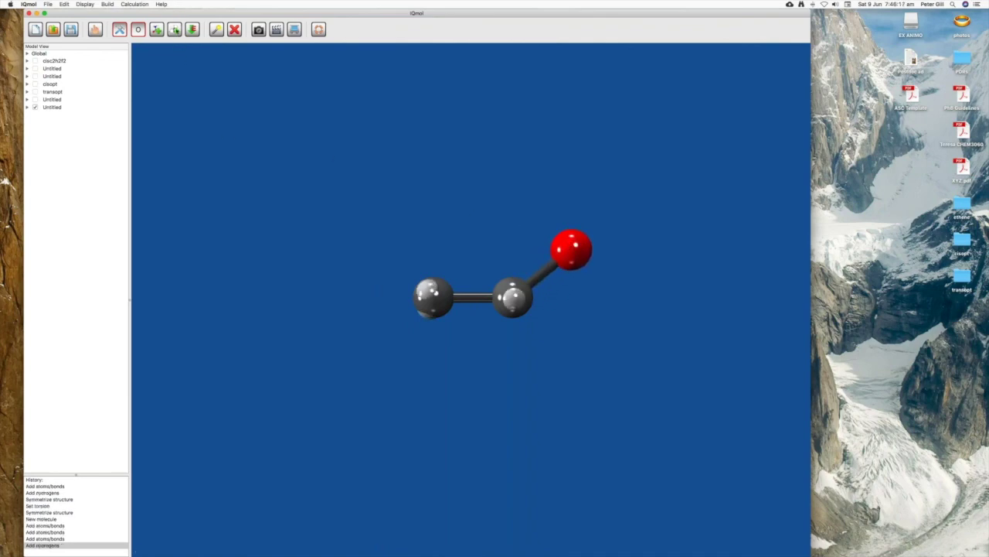
pyautogui.click(192, 30)
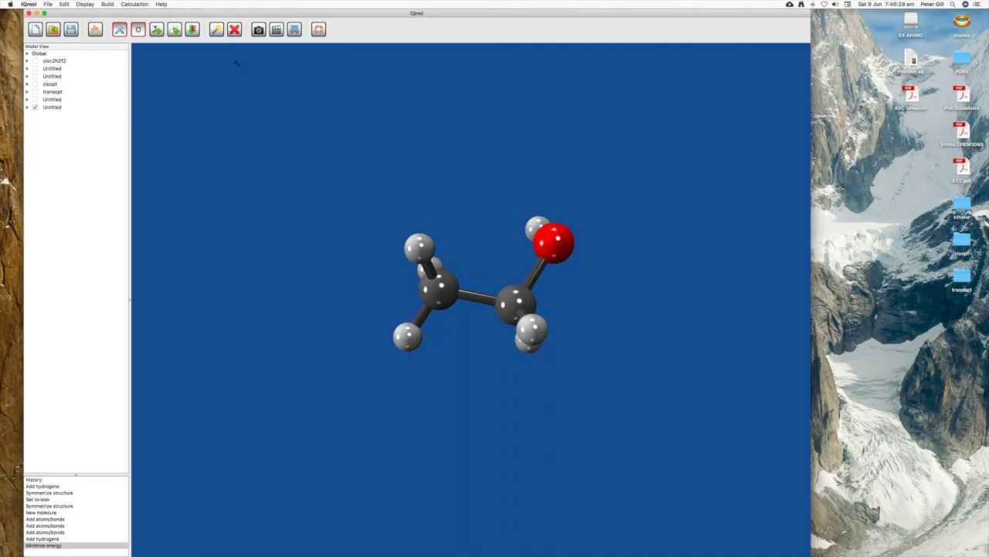
# Set the H–O–C–C torsion of the ethanol, from the hydroxyl hydrogen to the methyl carbon, to 180°
pyautogui.click(217, 31)
pyautogui.click(537, 227)
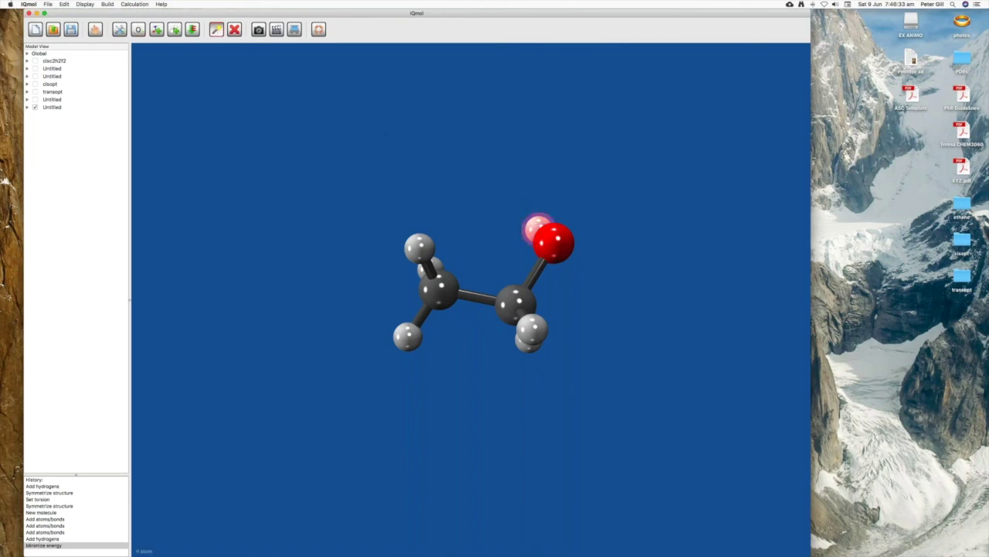
pyautogui.click(553, 243)
pyautogui.click(516, 303)
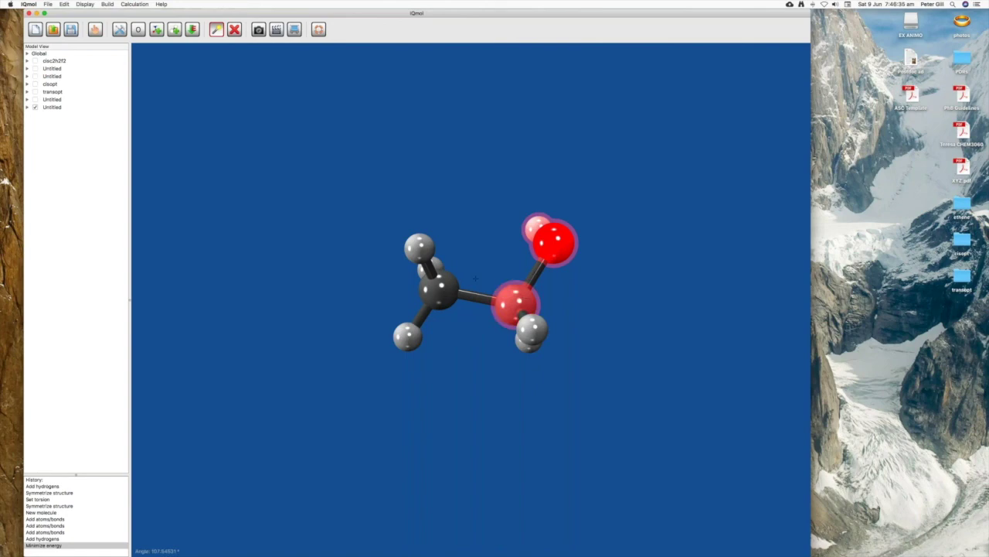
pyautogui.click(438, 289)
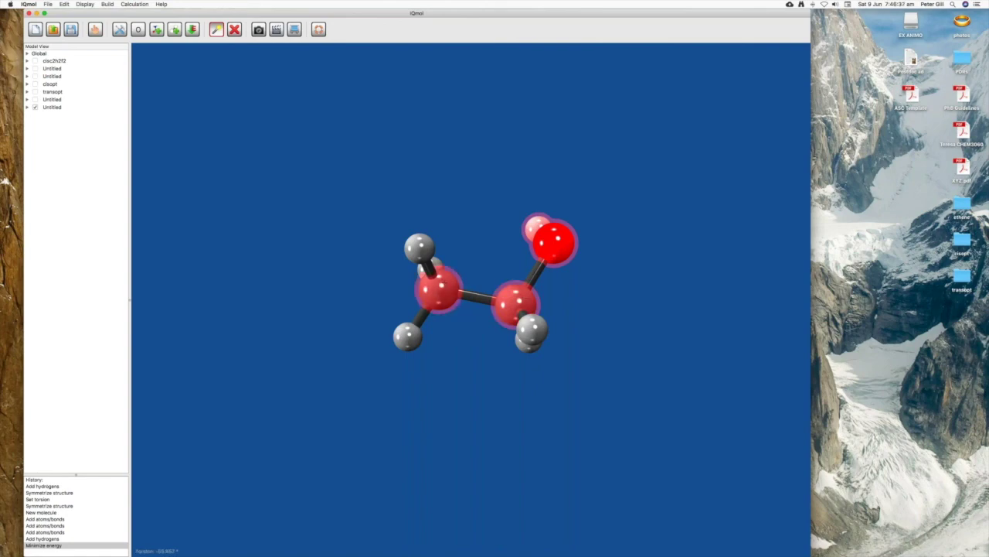
pyautogui.click(106, 3)
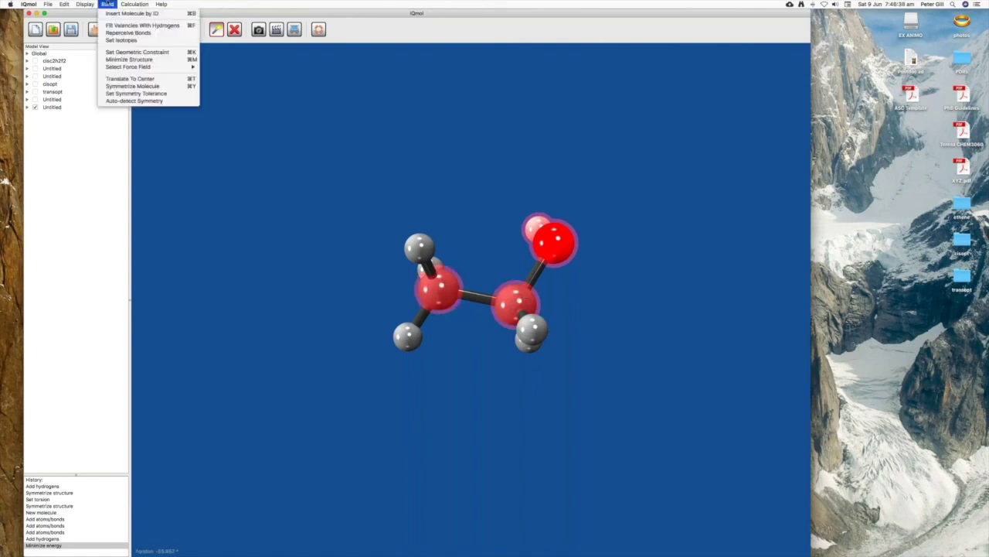
pyautogui.click(126, 53)
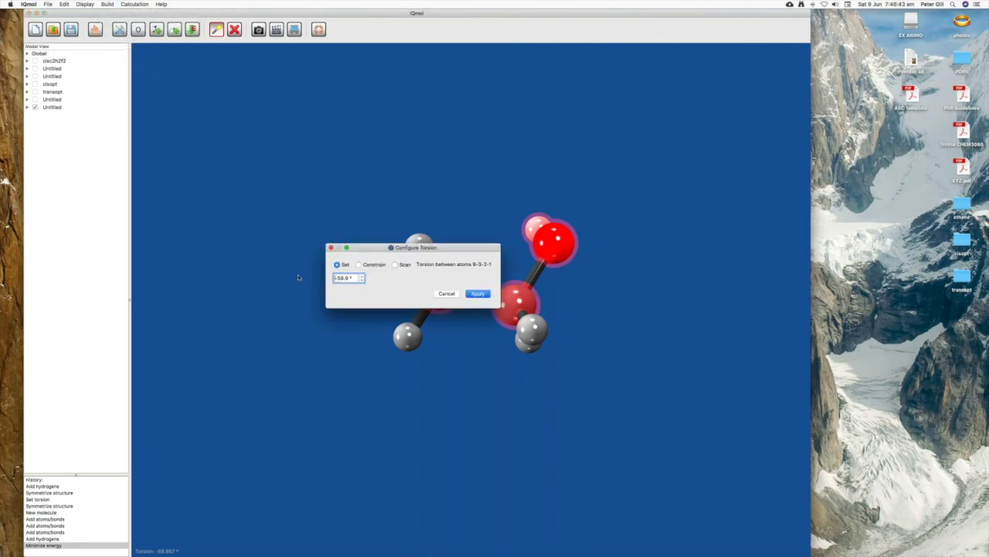
pyautogui.press('Up')
pyautogui.write('180')
pyautogui.press('Return')
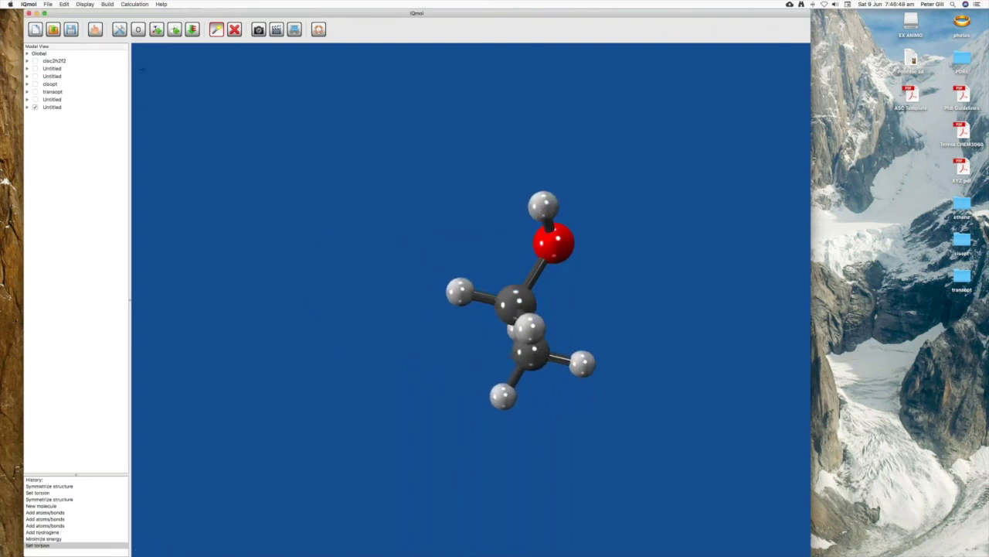
# Open the Q-Chem setup with an HF/6-31G* geometry optimization for ethanol and add a second job section that calculates Frequencies
pyautogui.click(95, 29)
pyautogui.moveTo(325, 253); pyautogui.dragTo(602, 385)
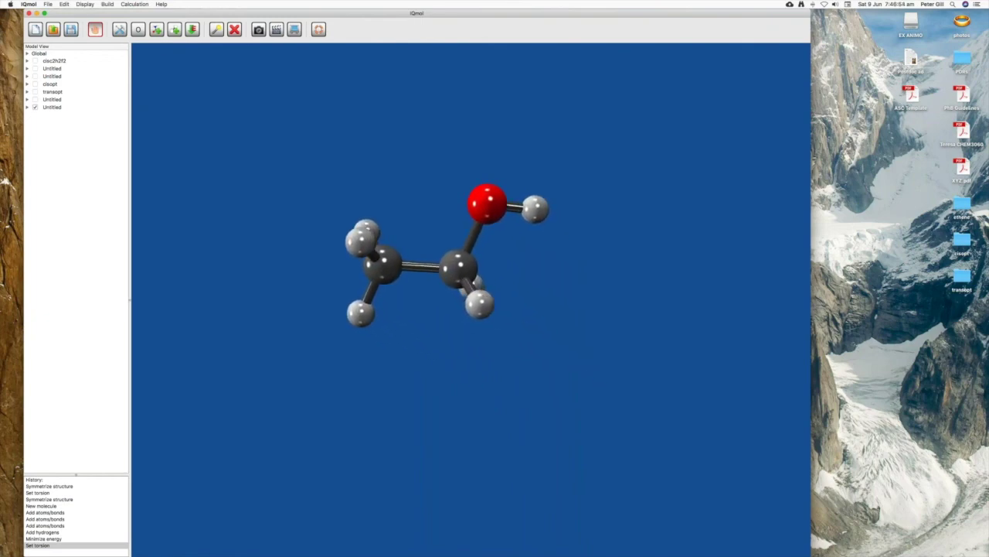
pyautogui.click(133, 4)
pyautogui.click(133, 14)
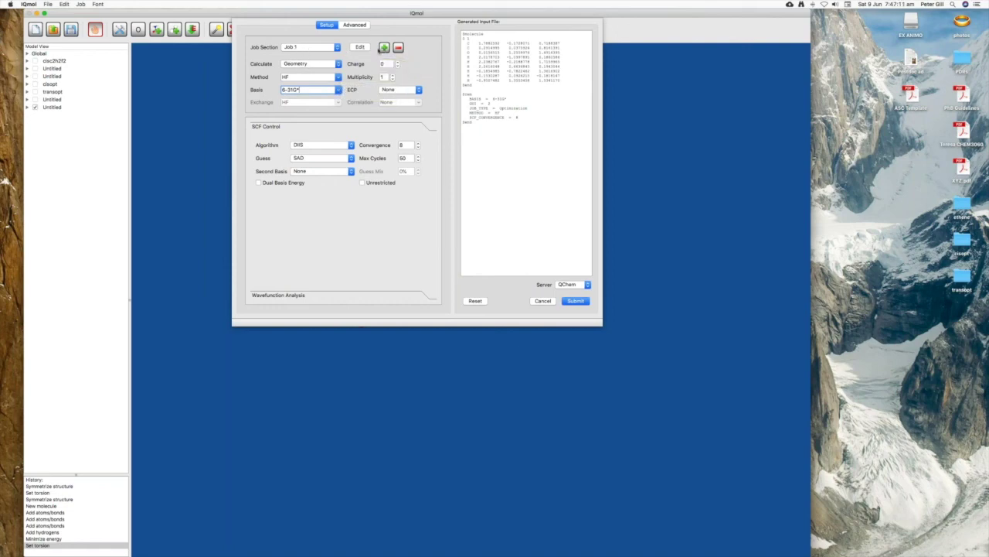
pyautogui.click(384, 48)
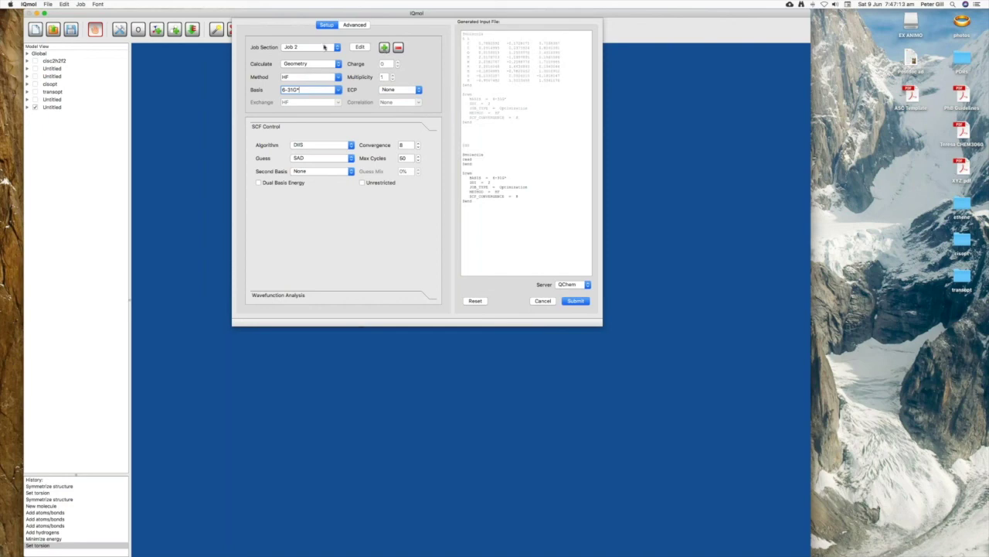
pyautogui.click(307, 63)
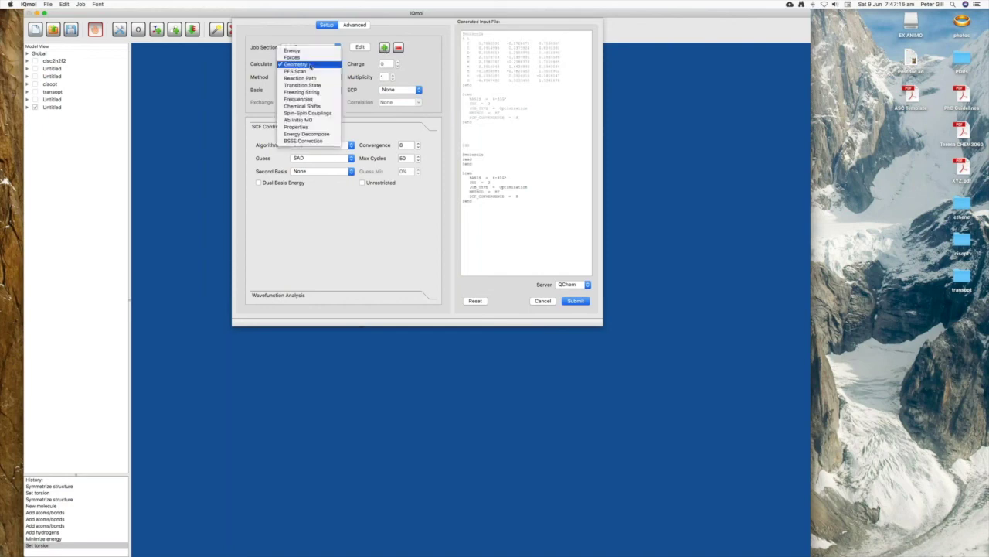
pyautogui.click(304, 101)
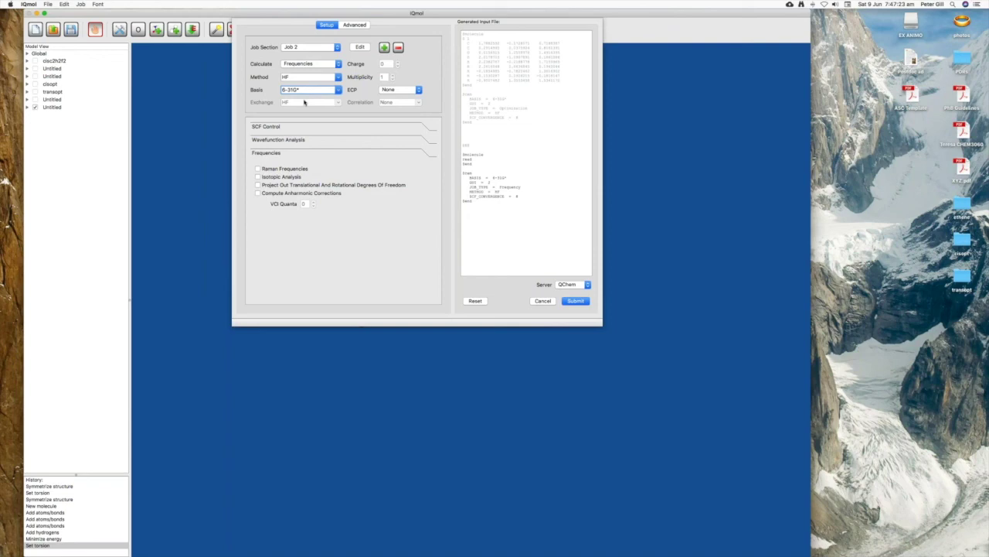
# Submit the two-part calculation as freq and copy its results from the server into a new Desktop folder named ethanol
pyautogui.click(572, 300)
pyautogui.write('freq')
pyautogui.press('Return')
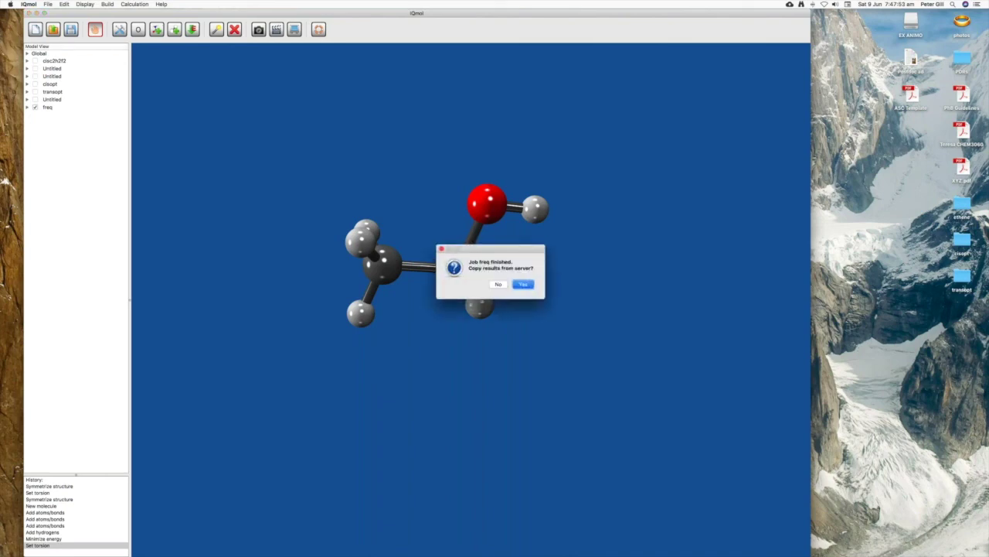
pyautogui.click(522, 285)
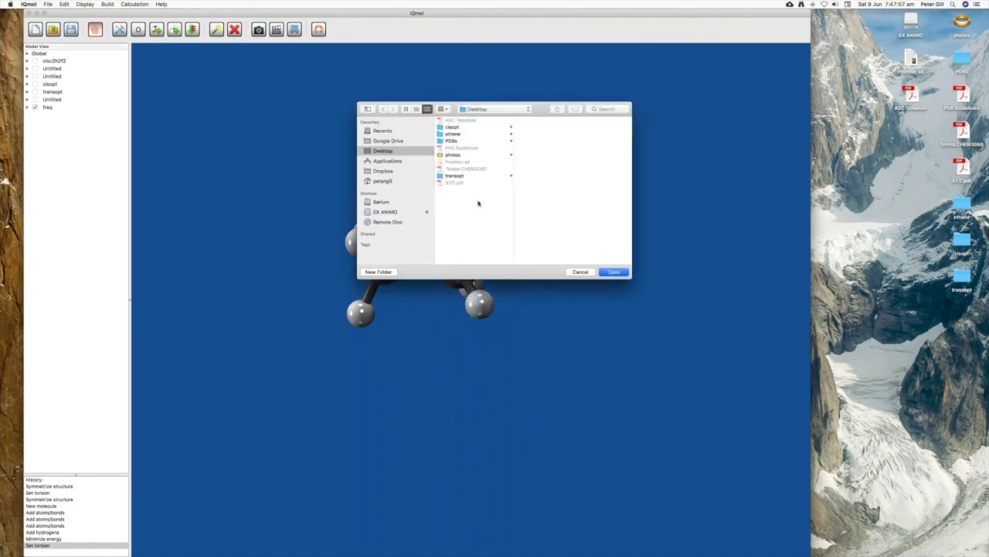
pyautogui.click(378, 271)
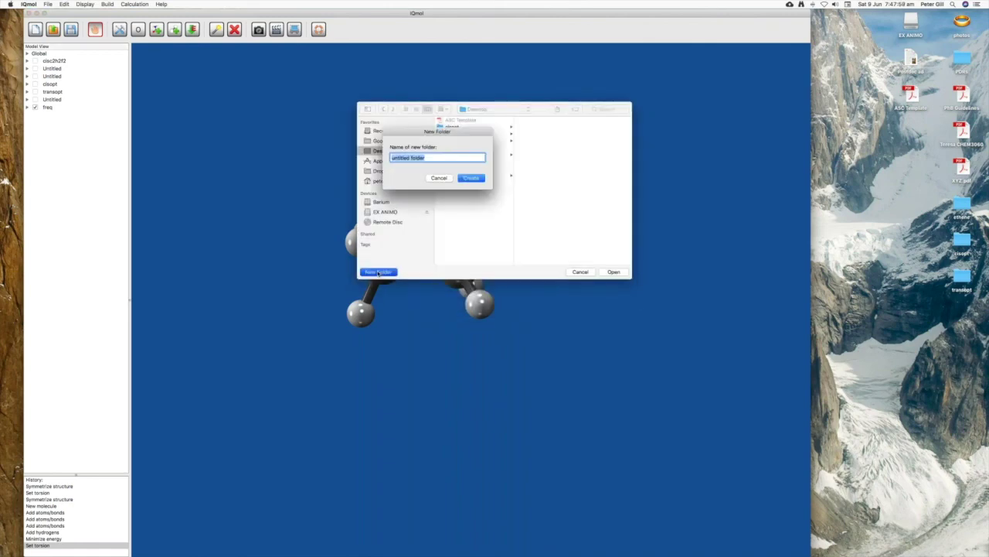
pyautogui.write('ethanol')
pyautogui.press('Return')
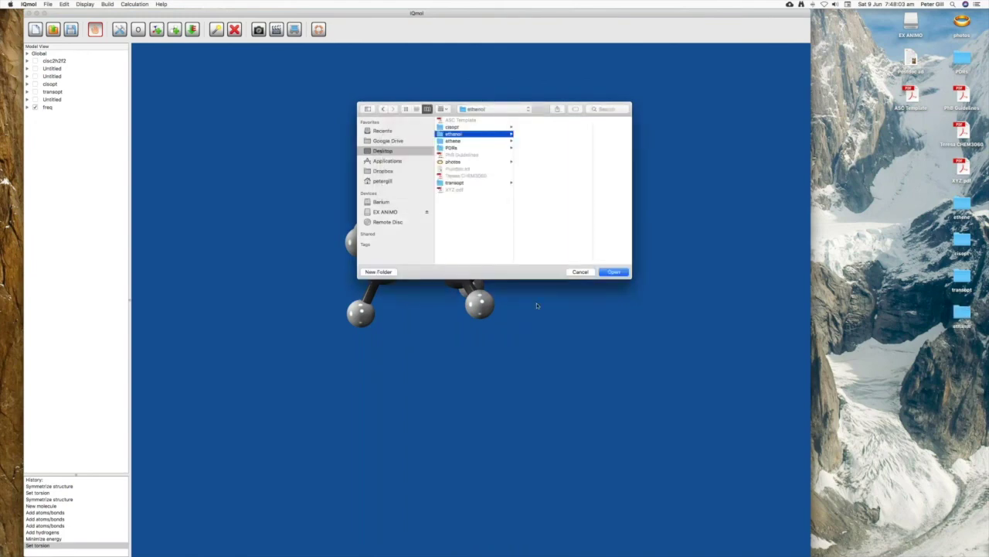
pyautogui.press('Return')
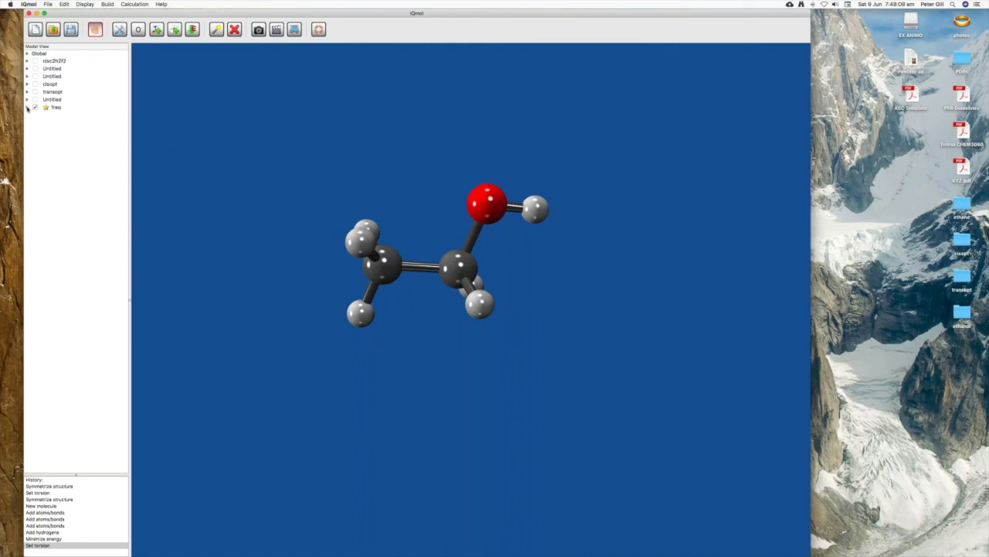
# Expand the freq results to list the vibrational frequencies and view the 270.53 and 1133.05 modes on the molecule
pyautogui.click(27, 108)
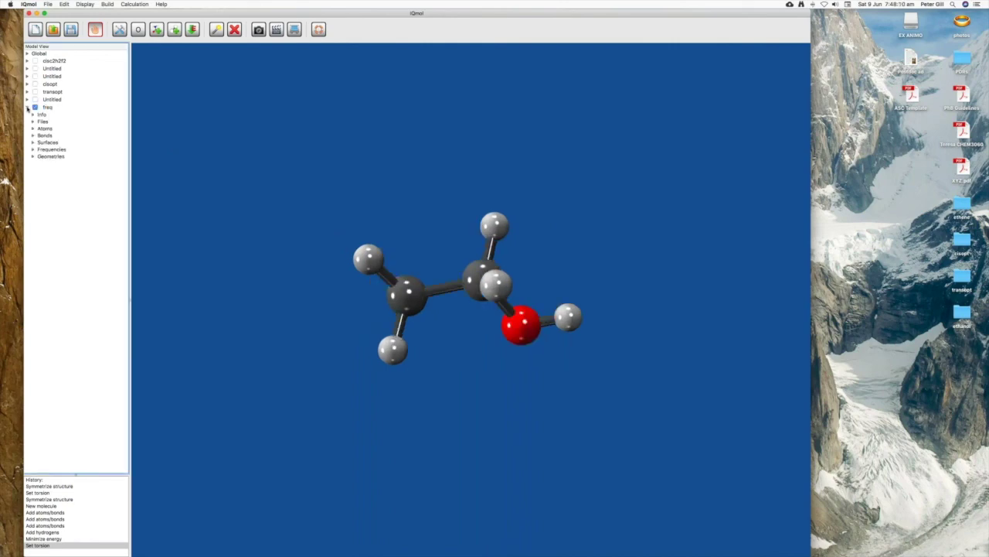
pyautogui.click(34, 150)
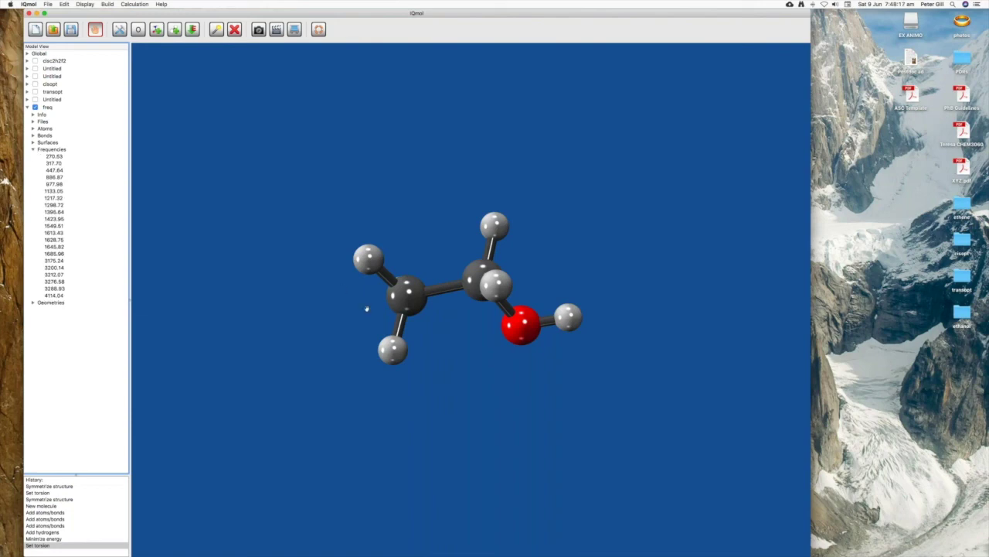
pyautogui.moveTo(369, 294); pyautogui.dragTo(438, 126)
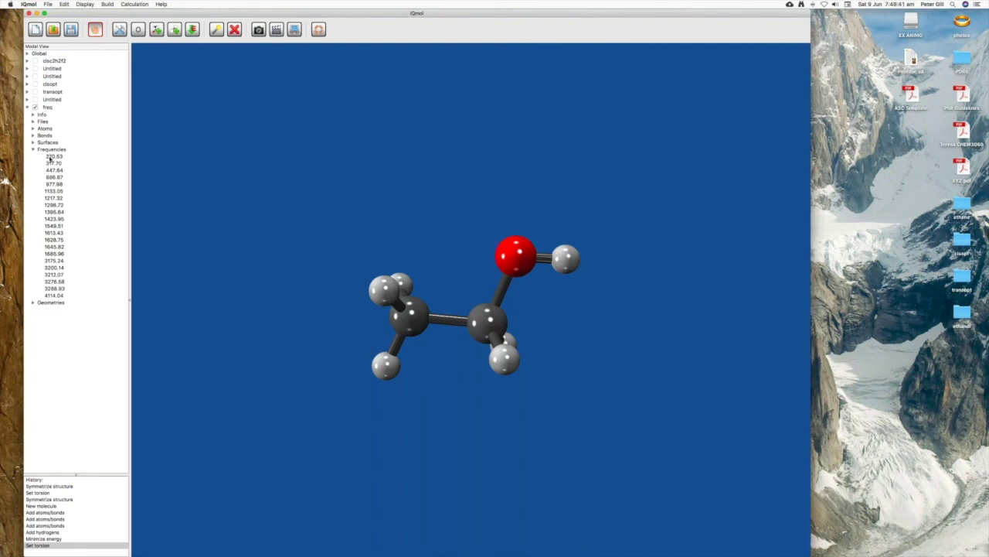
pyautogui.click(50, 157)
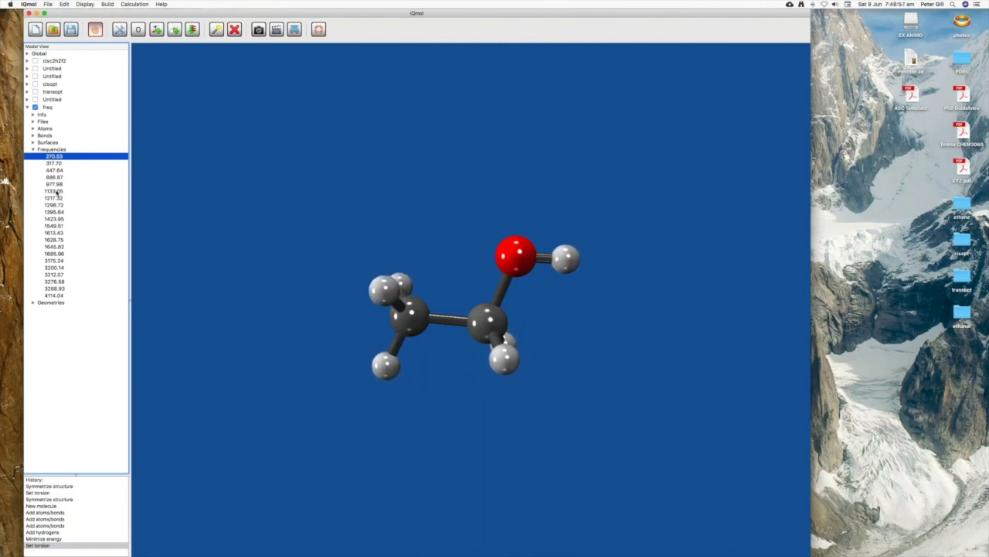
pyautogui.click(56, 190)
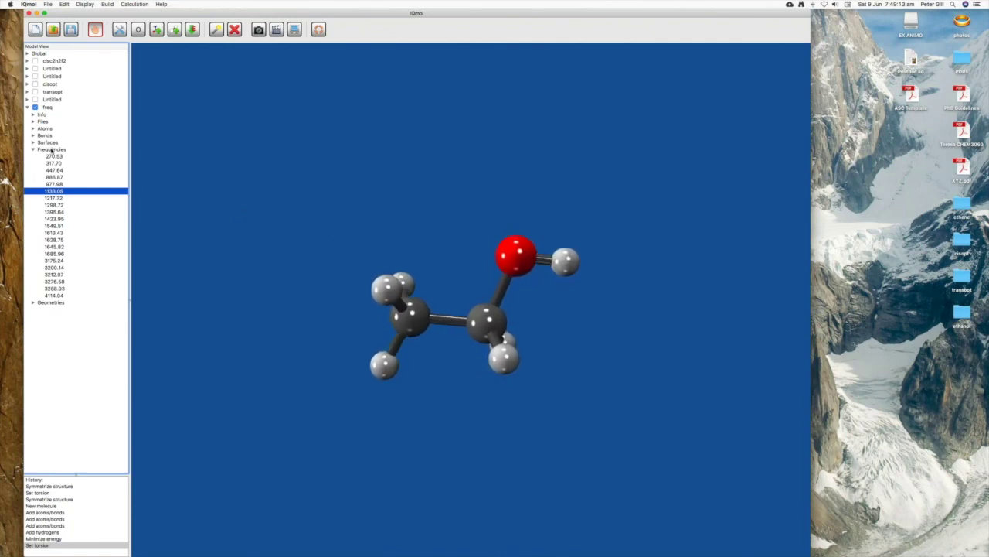
# Open the vibrational frequencies window, move it clear of the molecule, and look through the table of frequencies and intensities
pyautogui.doubleClick(51, 150)
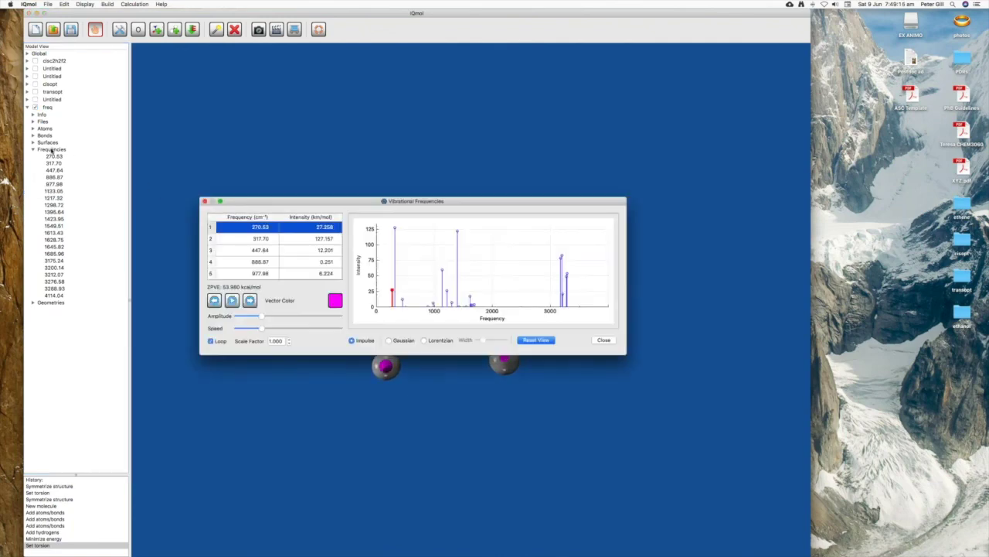
pyautogui.moveTo(296, 204); pyautogui.dragTo(338, 386)
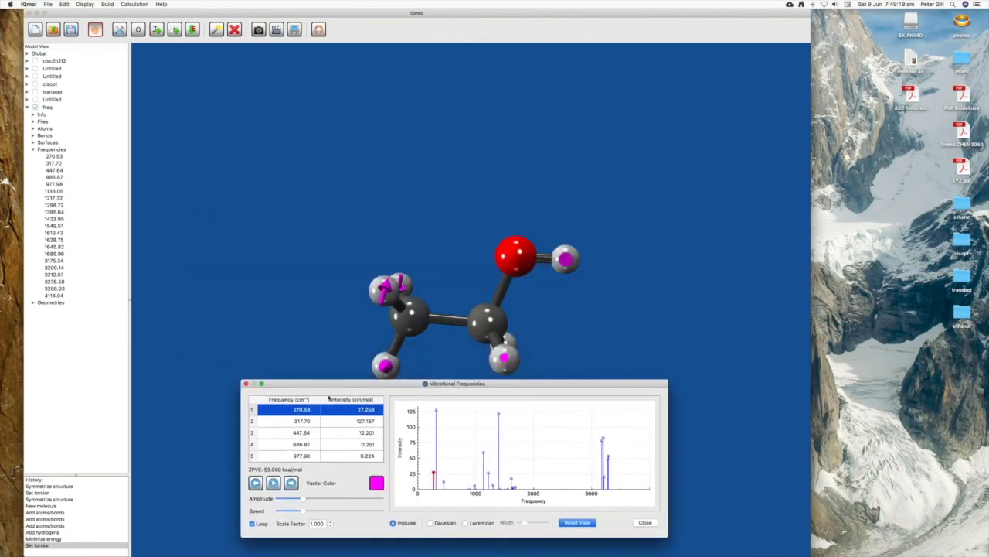
pyautogui.scroll(-6, 304, 429)
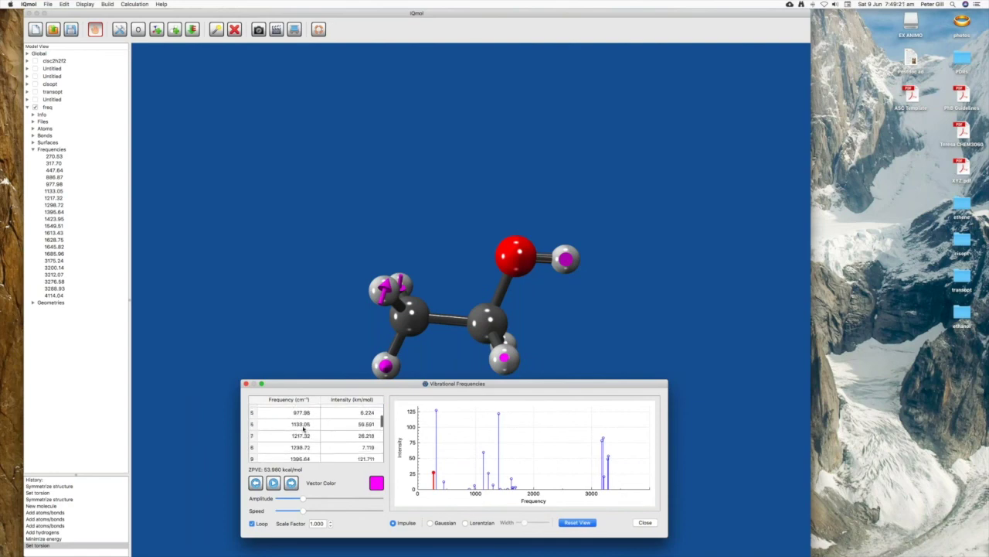
pyautogui.scroll(6, 304, 429)
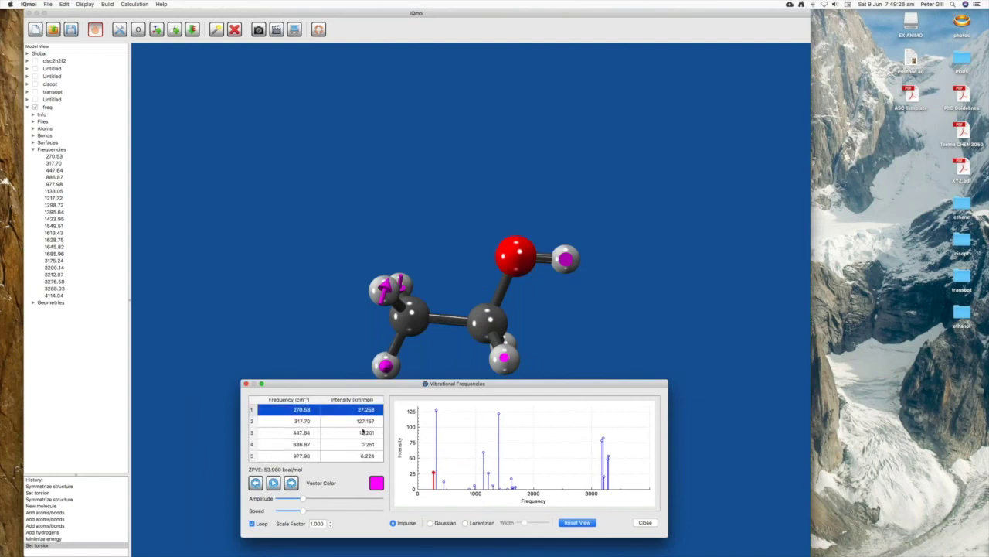
# Look through the table of frequencies and intensities, and display the spectrum with Lorentzian peaks at a slightly larger width
pyautogui.scroll(-5, 363, 431)
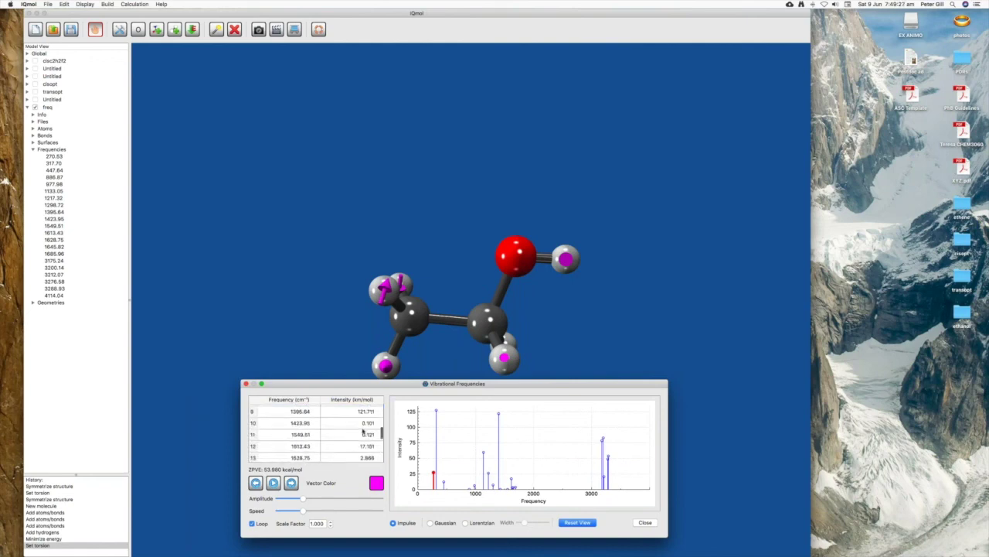
pyautogui.scroll(5, 363, 432)
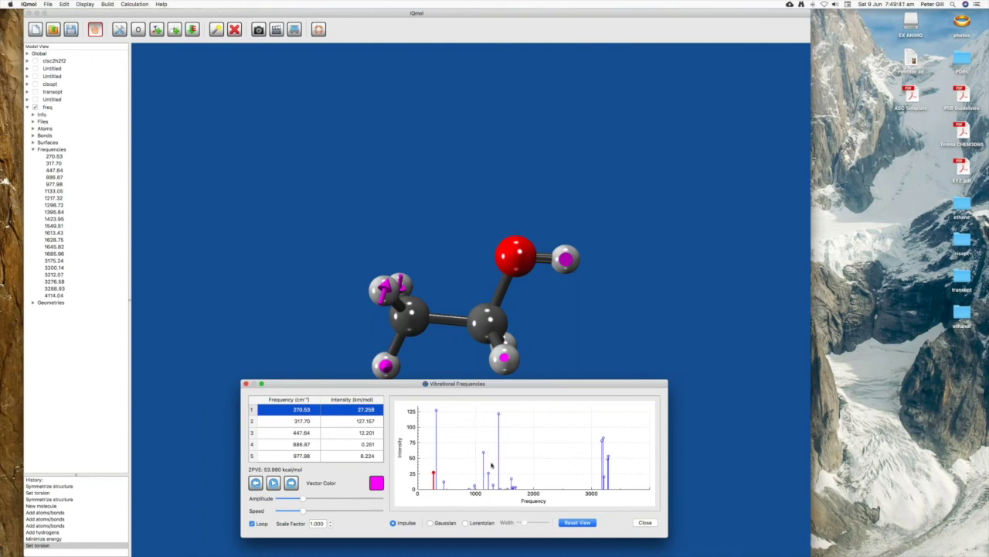
pyautogui.click(431, 523)
pyautogui.click(465, 523)
pyautogui.moveTo(522, 524); pyautogui.dragTo(531, 525)
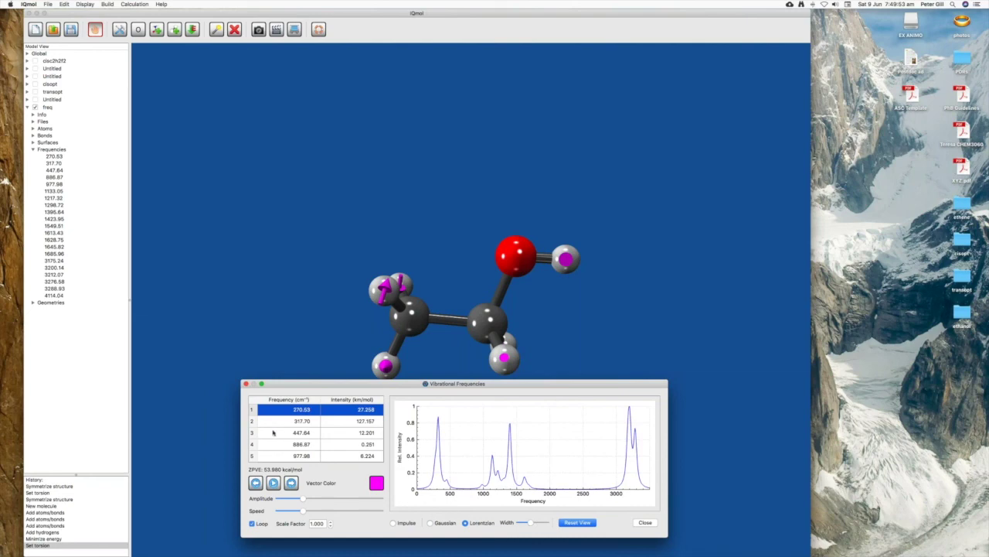
# Animate the 447.64 vibrational mode on the ethanol molecule and close the vibrational frequencies window
pyautogui.click(300, 434)
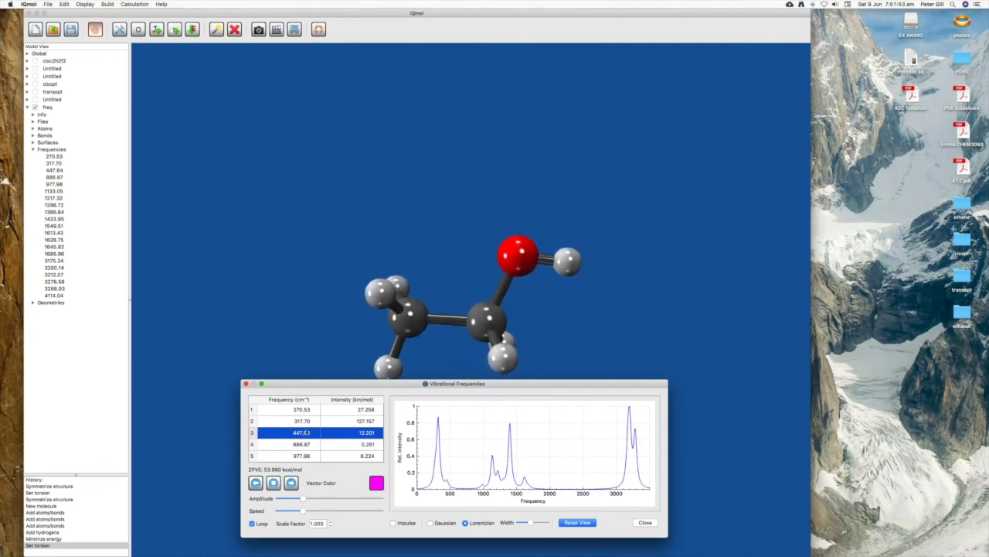
pyautogui.click(646, 524)
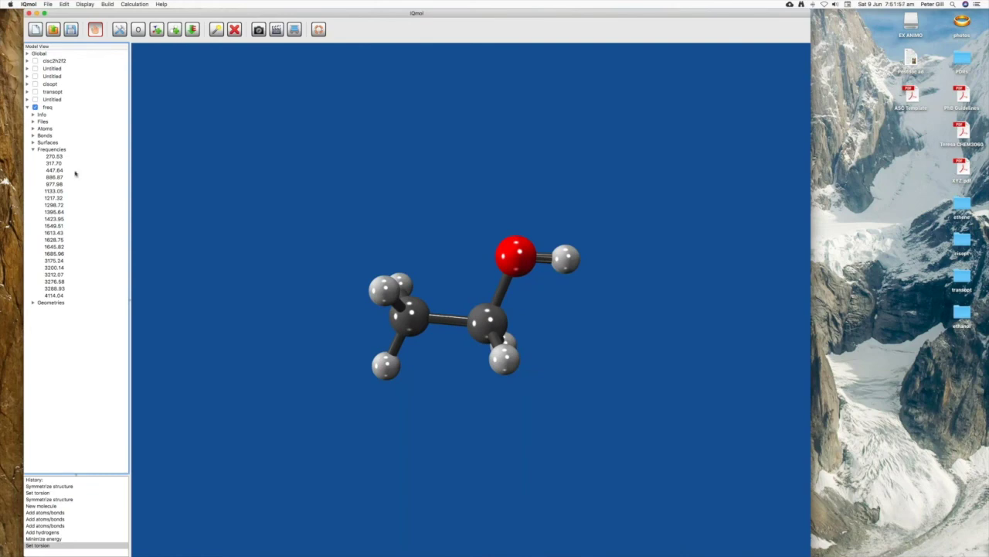
# Collapse and hide the freq molecule in the model list, and create a new empty molecule
pyautogui.click(33, 150)
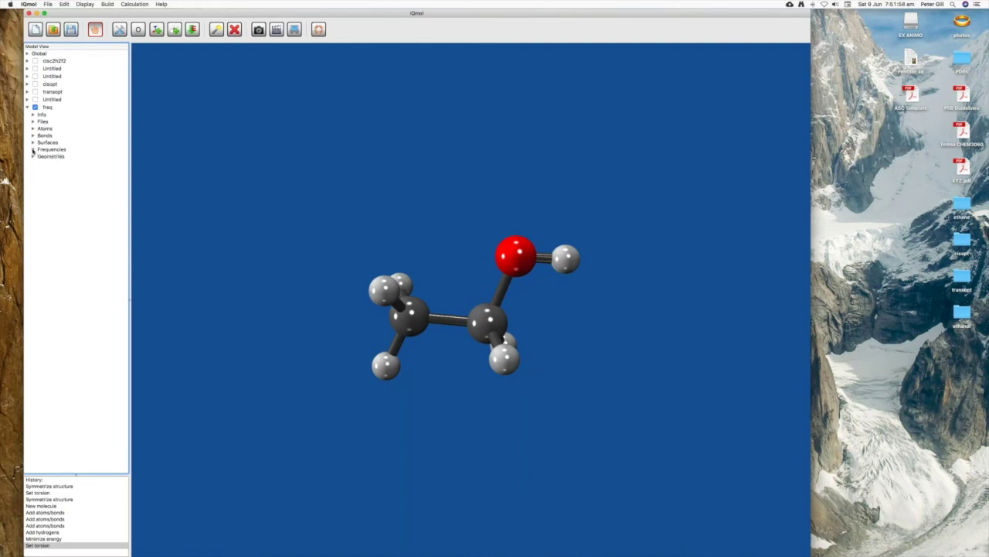
pyautogui.click(28, 107)
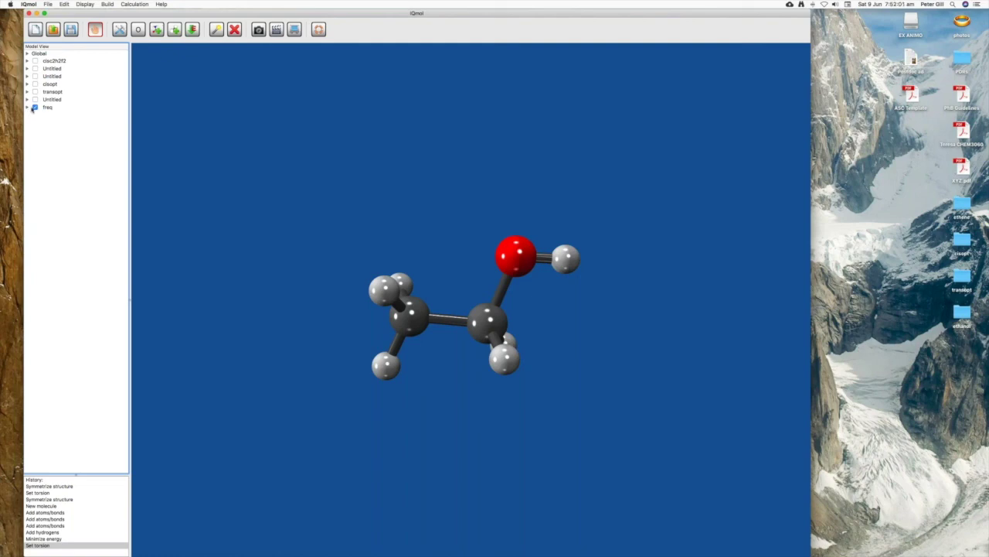
pyautogui.click(35, 108)
pyautogui.press('super+n')
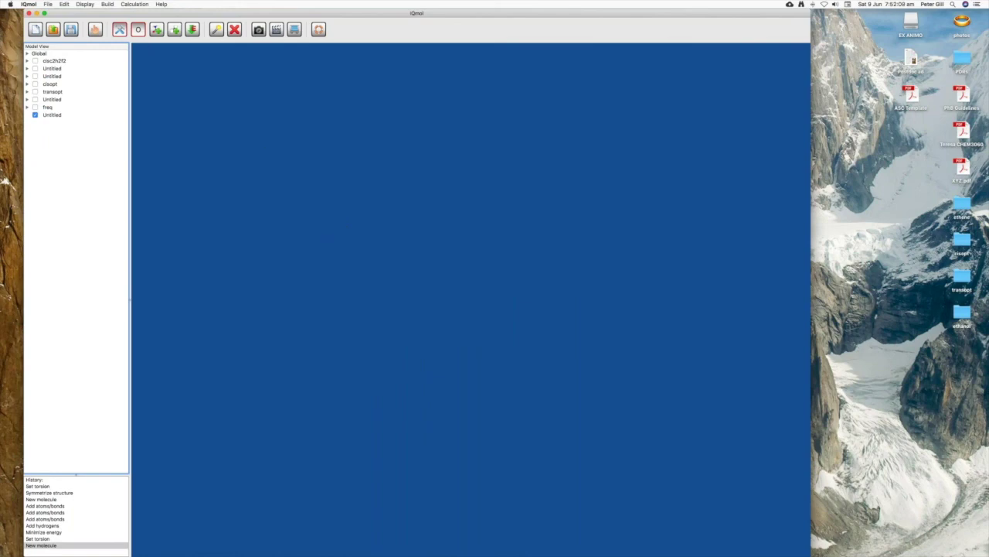
# Place a carbon atom, bond a nitrogen atom beside it, and raise the bond between them to a triple bond
pyautogui.click(139, 29)
pyautogui.click(190, 44)
pyautogui.click(413, 291)
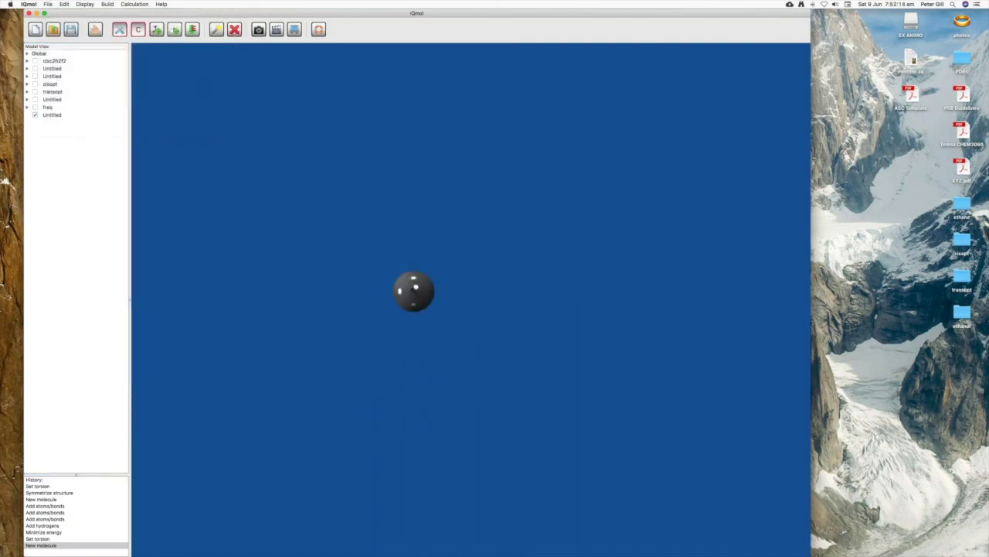
pyautogui.click(139, 29)
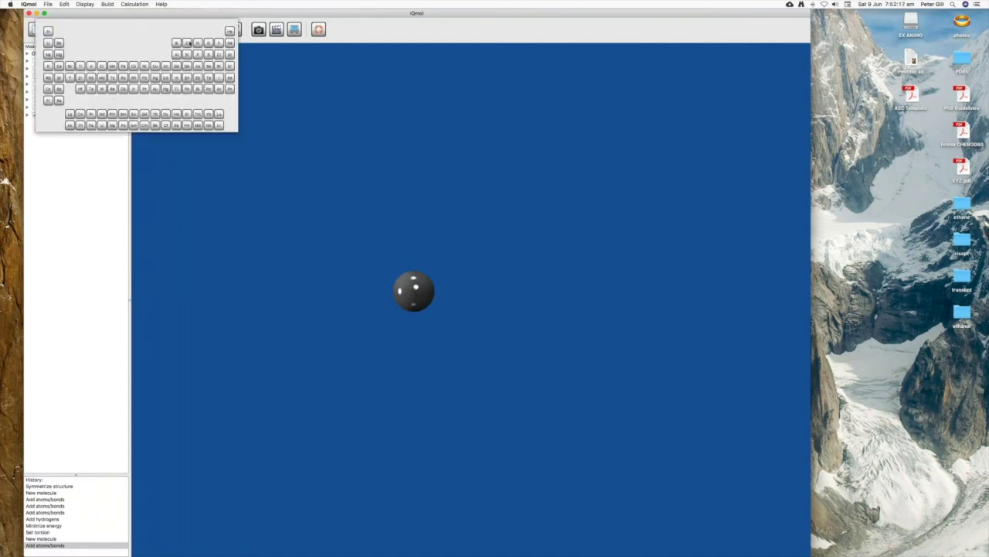
pyautogui.click(198, 43)
pyautogui.moveTo(412, 290); pyautogui.dragTo(499, 291)
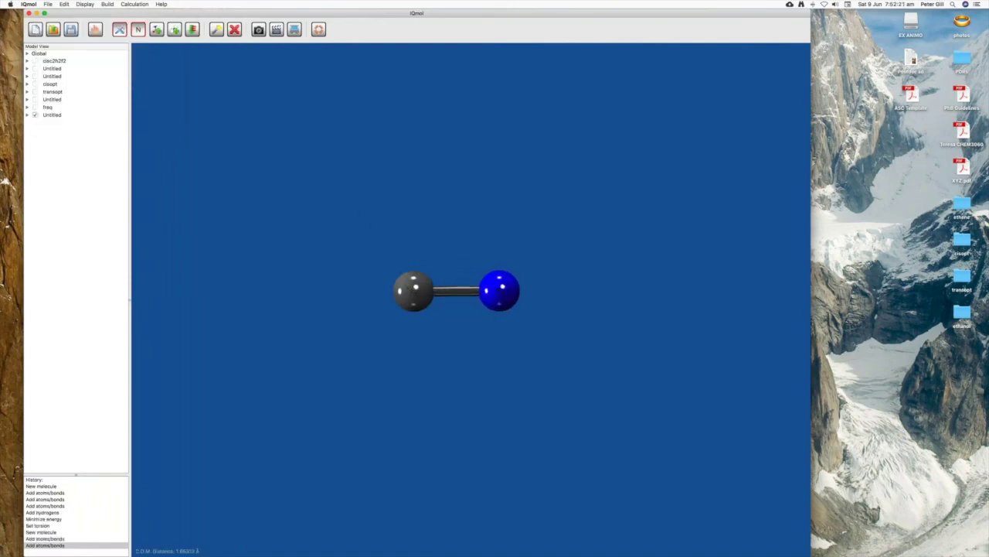
pyautogui.click(463, 290)
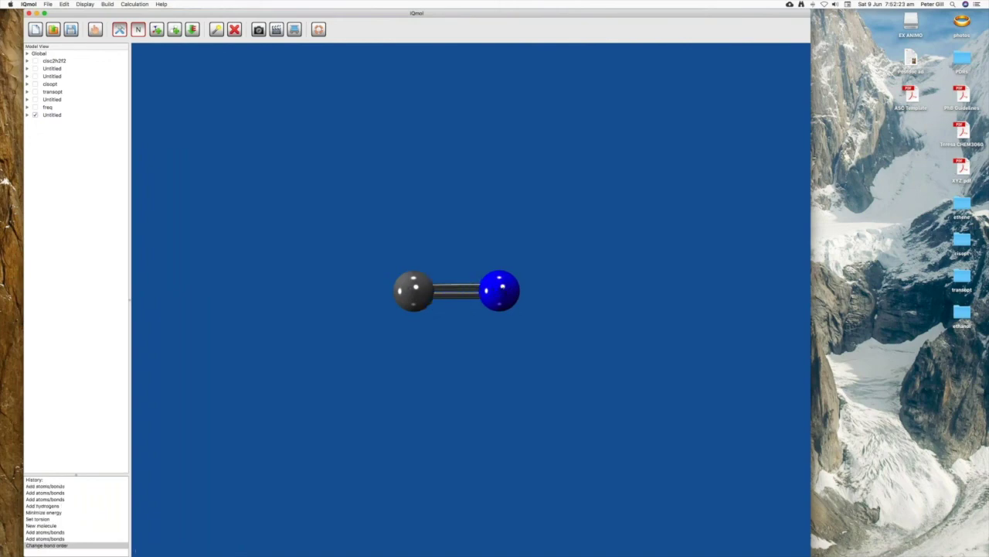
pyautogui.click(466, 290)
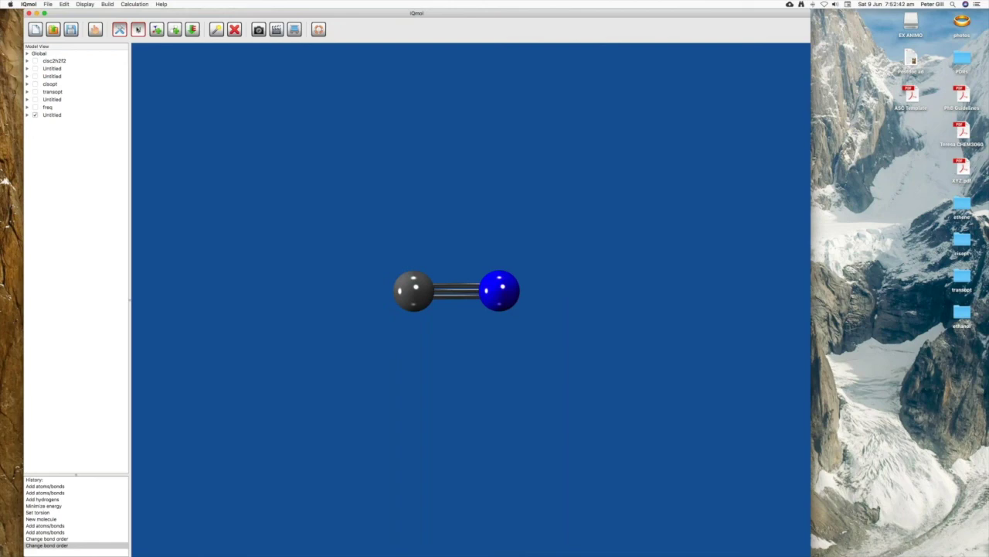
# Add a hydrogen atom bonded to the carbon, roughly perpendicular to the carbon–nitrogen triple bond
pyautogui.click(138, 29)
pyautogui.click(48, 31)
pyautogui.moveTo(414, 288); pyautogui.dragTo(415, 218)
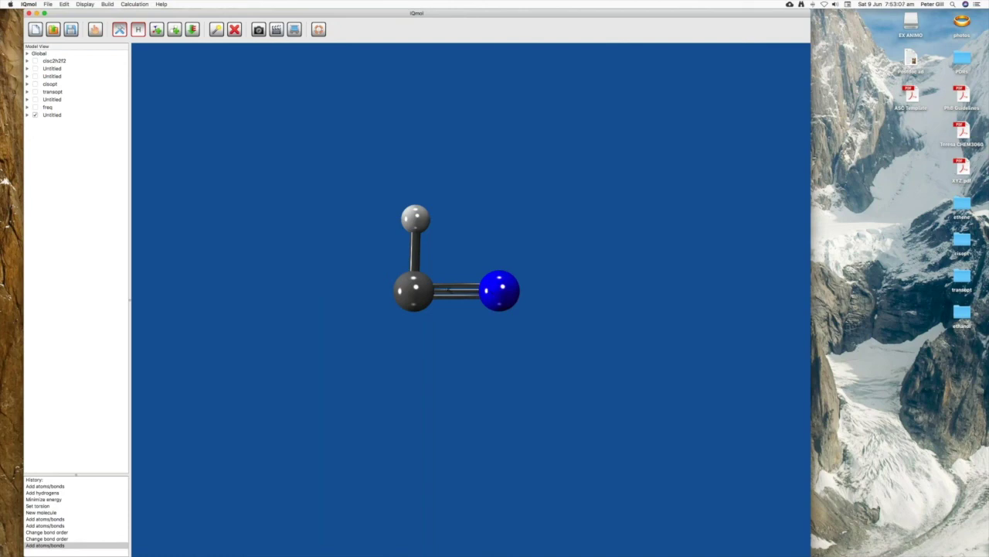
pyautogui.click(107, 4)
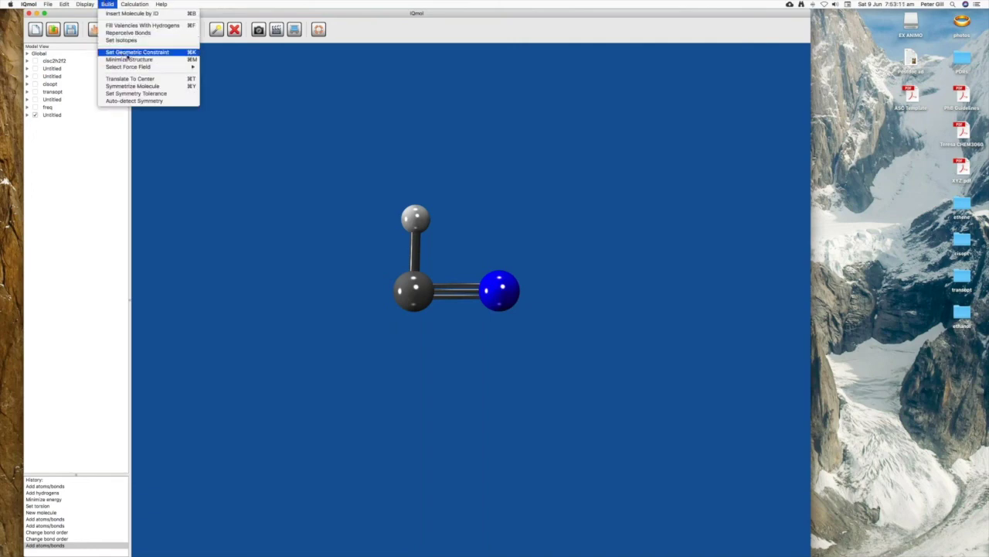
pyautogui.click(106, 4)
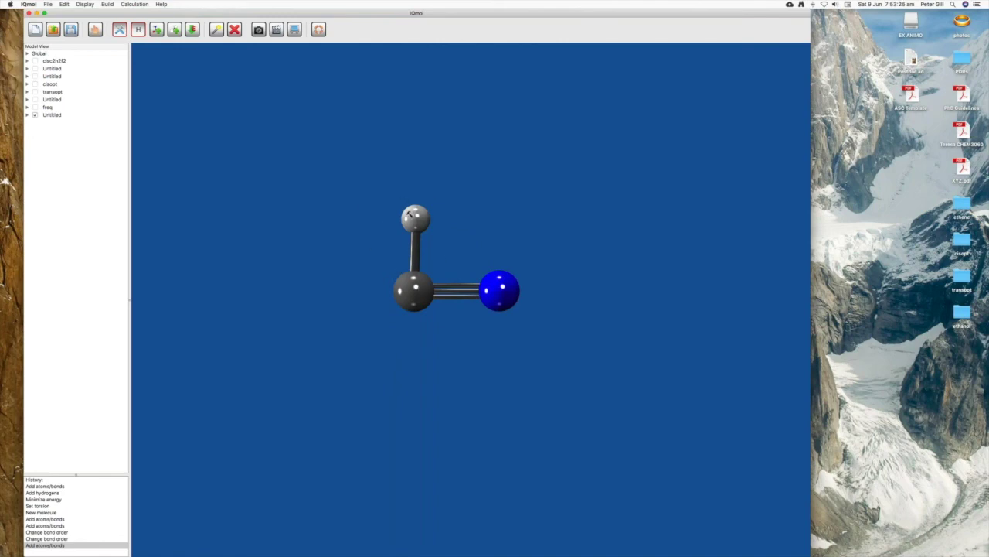
# Open the Q-Chem setup, change the first job's calculation to Transition State, and dismiss the setup without submitting
pyautogui.click(132, 4)
pyautogui.click(138, 13)
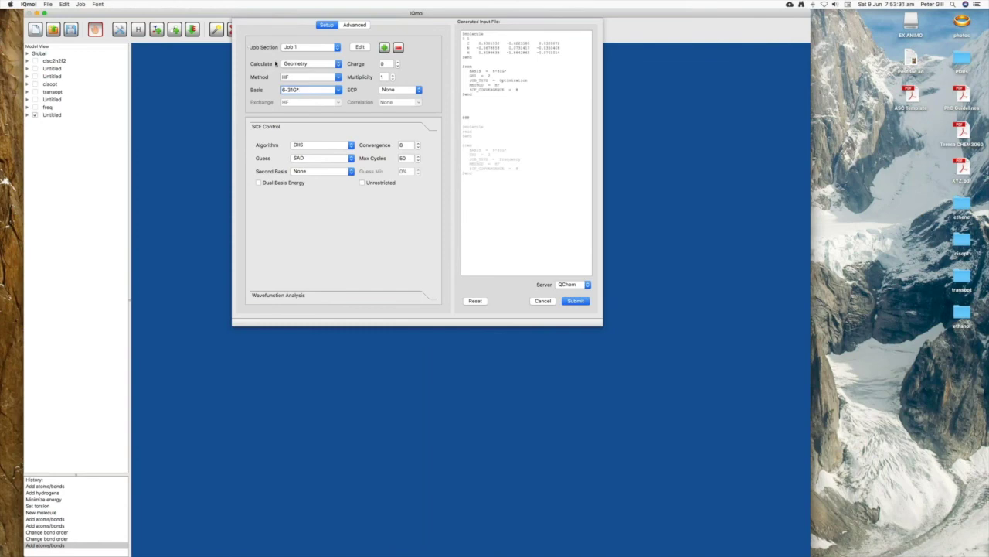
pyautogui.click(296, 66)
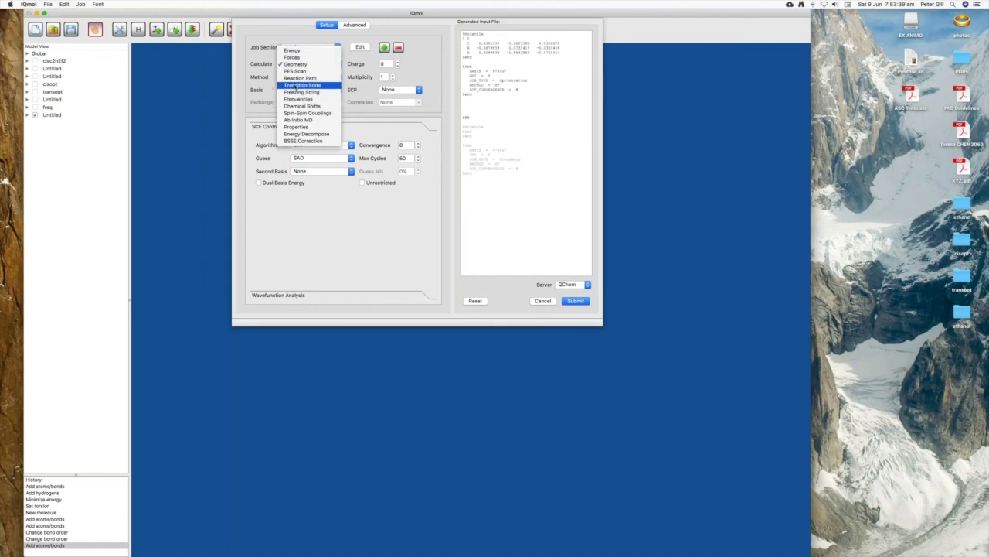
pyautogui.click(296, 86)
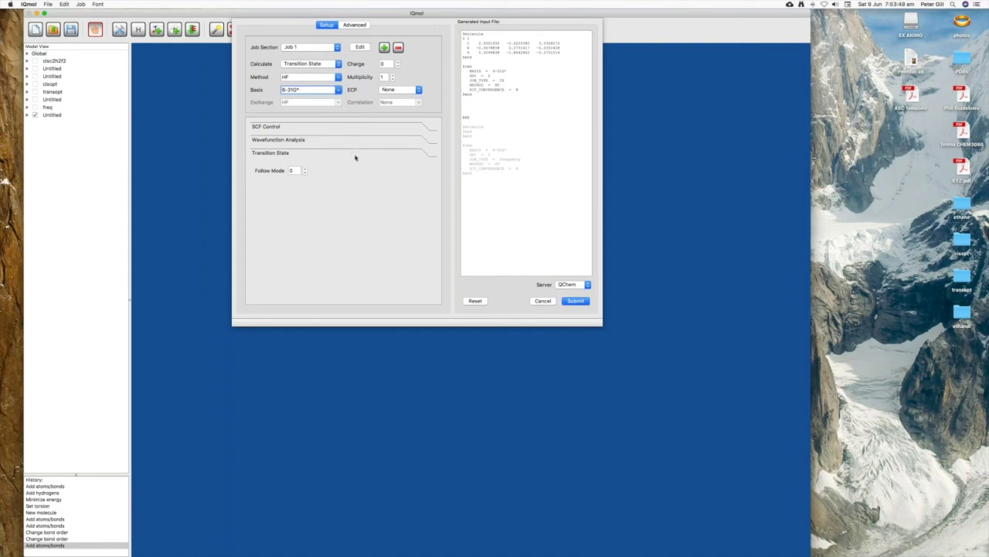
pyautogui.click(542, 300)
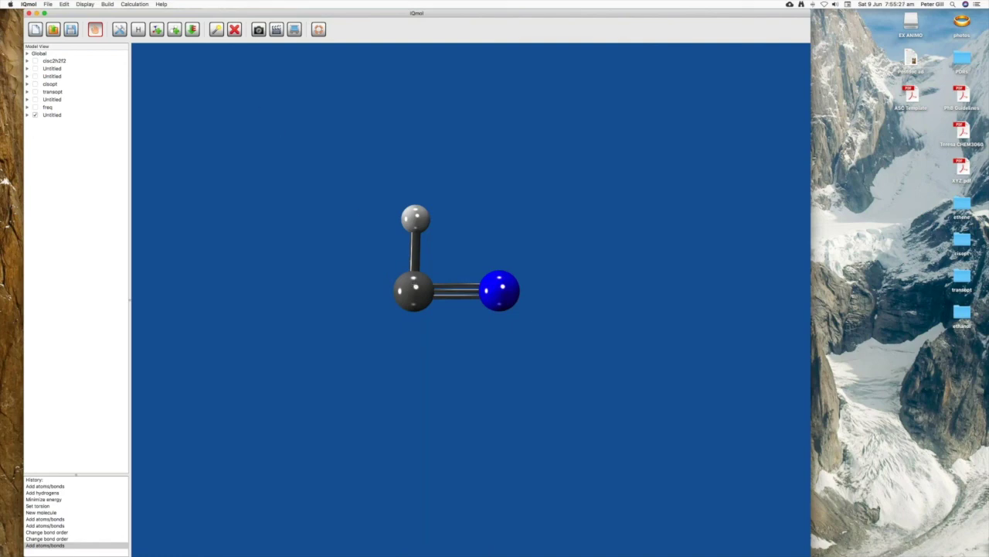
# Select the carbon, the nitrogen and the triple bond in turn to check the bond length, and clear the selection
pyautogui.click(217, 30)
pyautogui.click(415, 290)
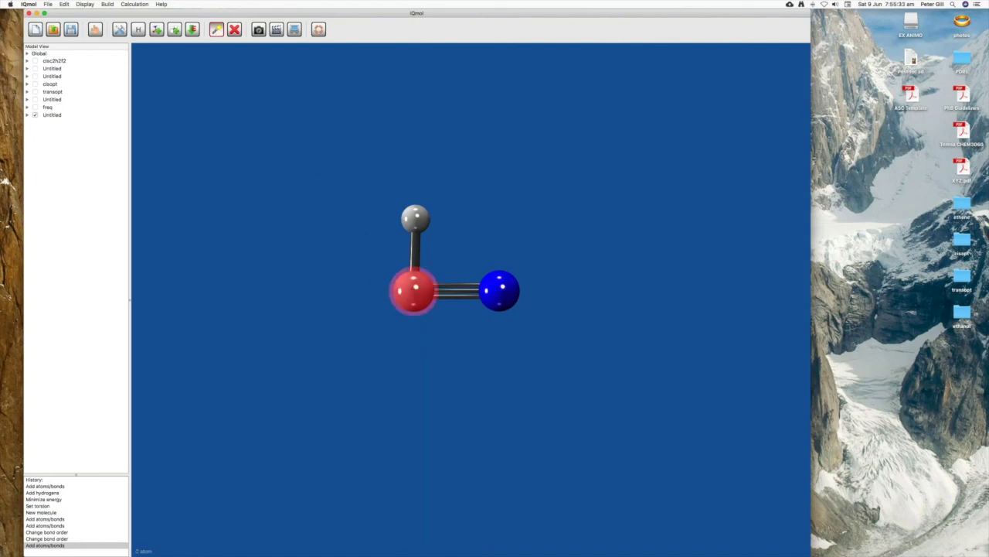
pyautogui.press('Escape')
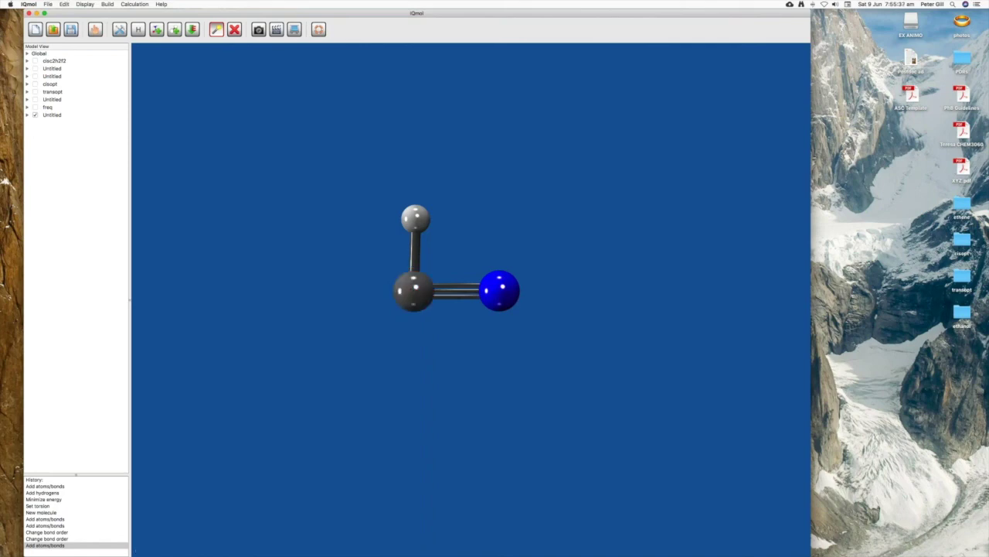
pyautogui.click(499, 291)
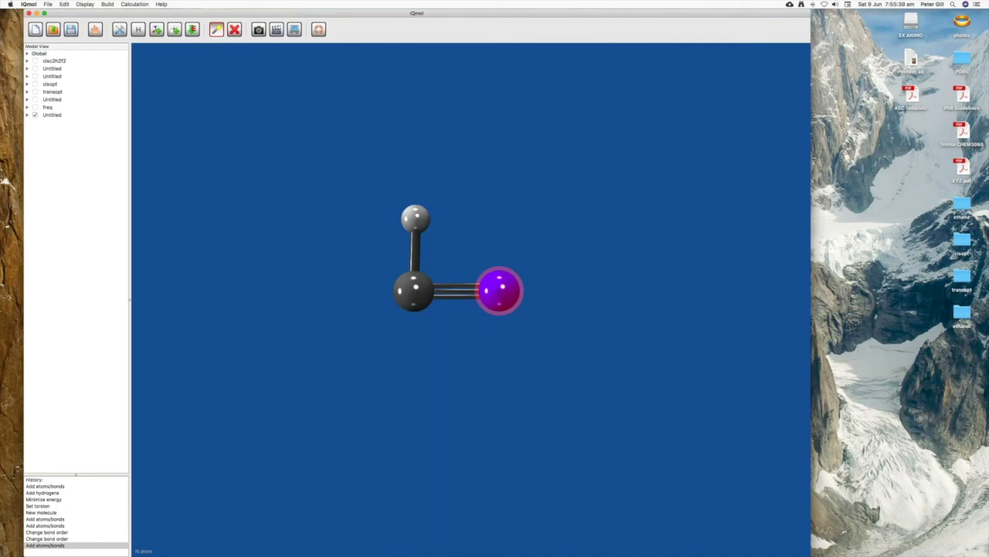
pyautogui.press('Escape')
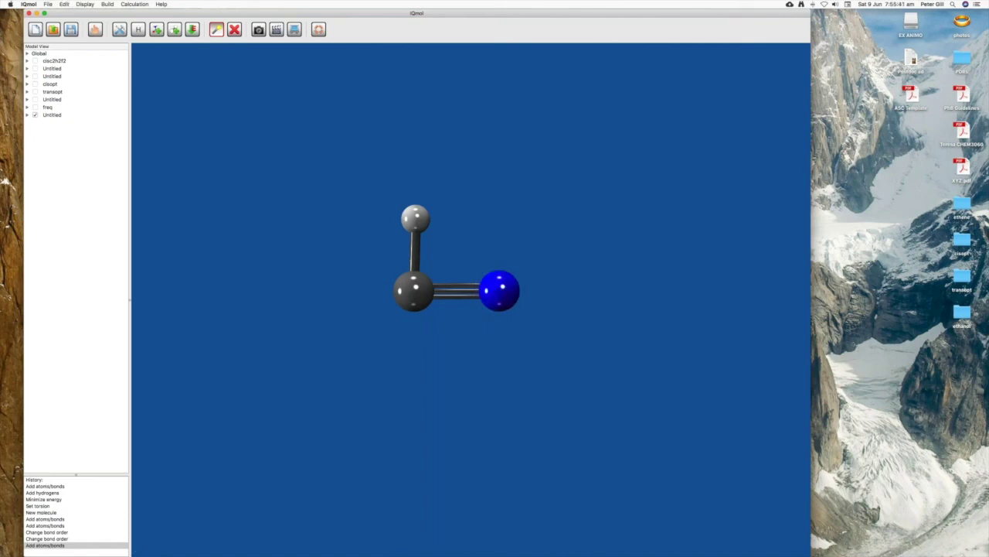
pyautogui.click(456, 290)
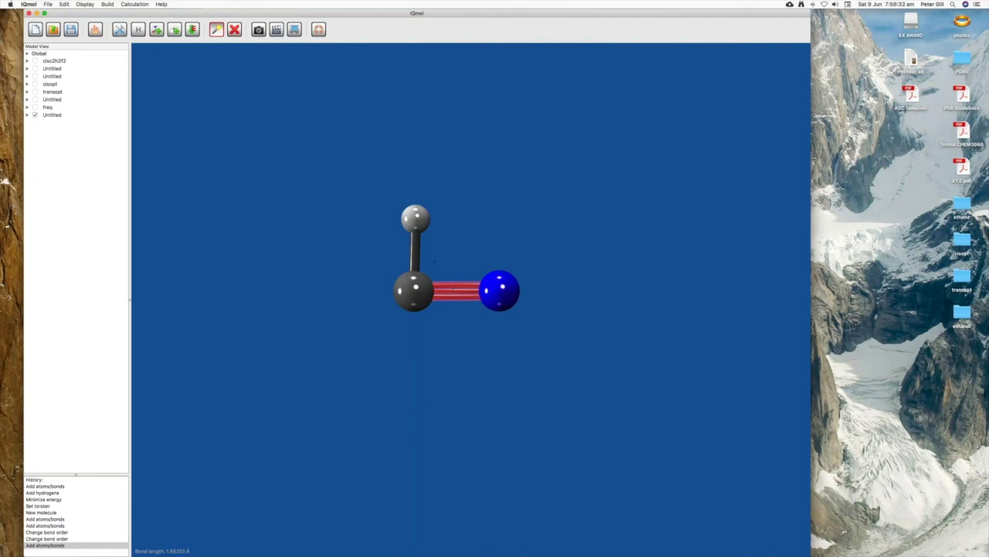
pyautogui.click(65, 5)
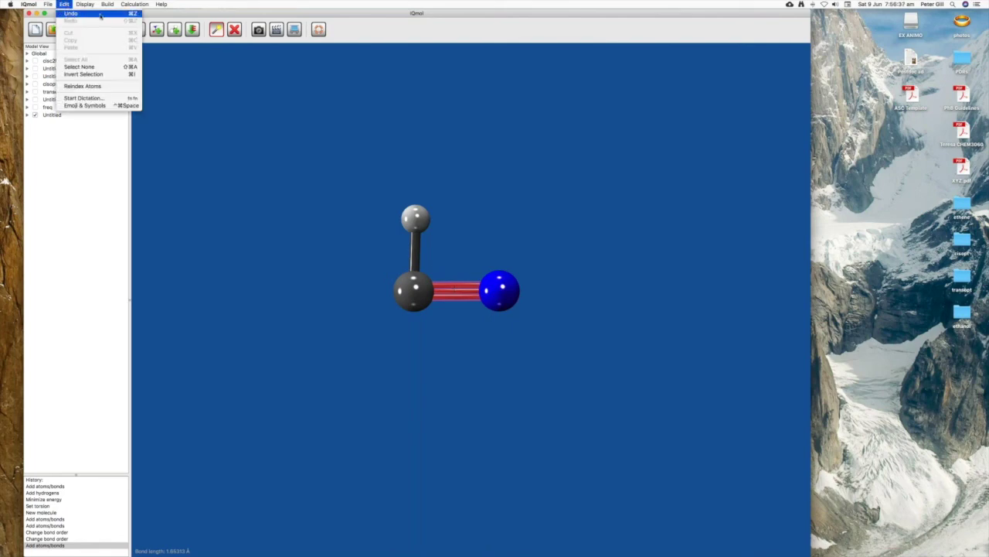
pyautogui.click(65, 5)
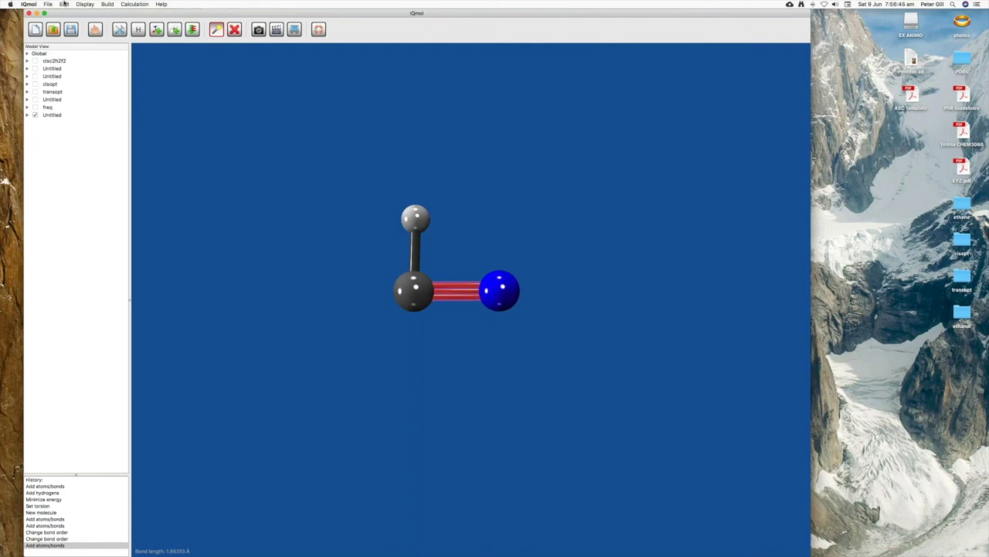
pyautogui.press('super+shift+a')
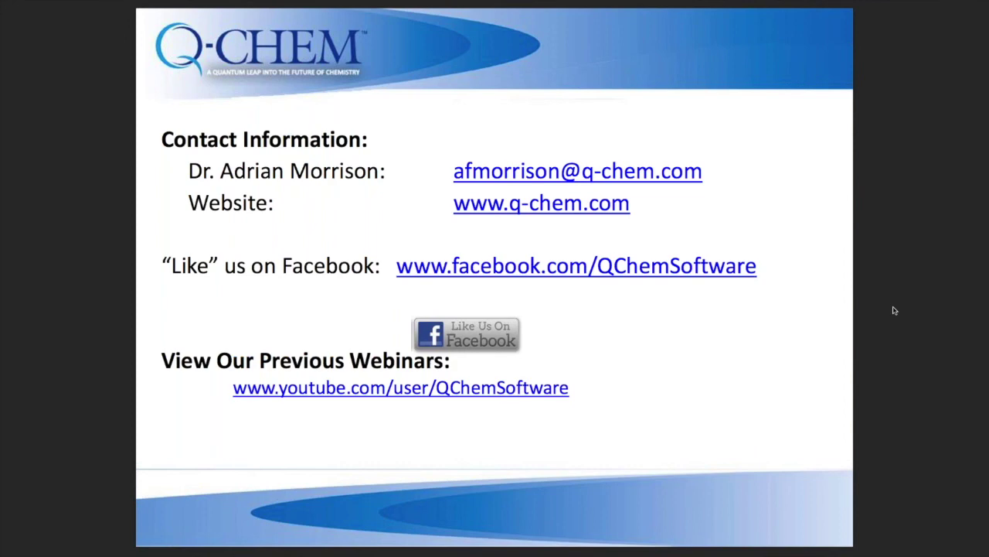
# Switch to the Q-Chem website in Safari and look through the Workshops/Webinars page of upcoming and previous webinars
pyautogui.hotkey('ctrl', 'Right')
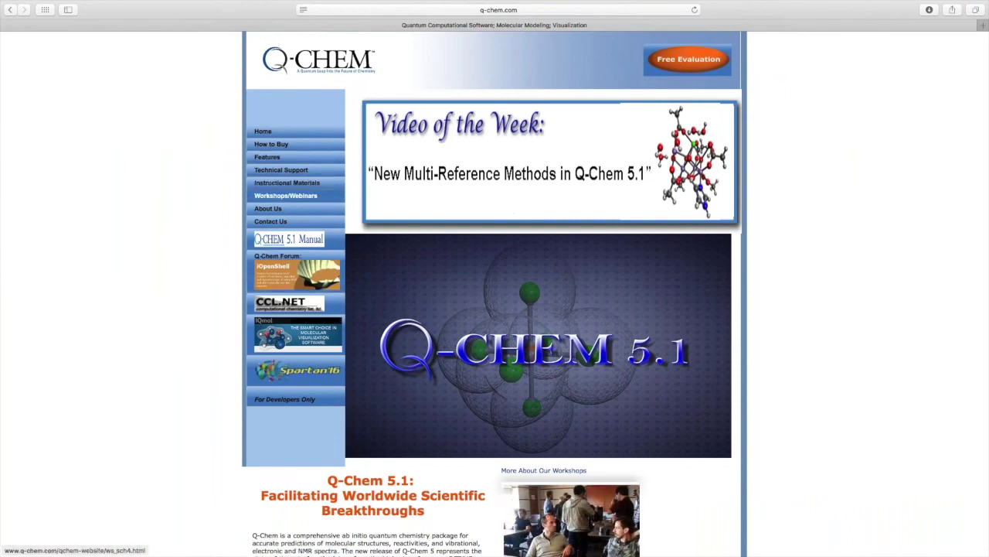
pyautogui.click(314, 199)
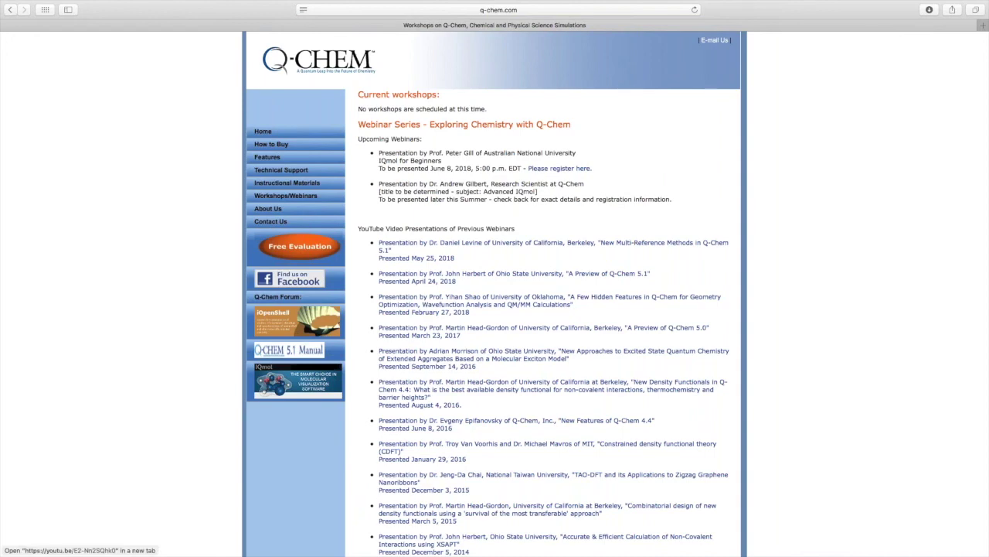
pyautogui.scroll(-20, 494, 309)
pyautogui.scroll(20, 495, 309)
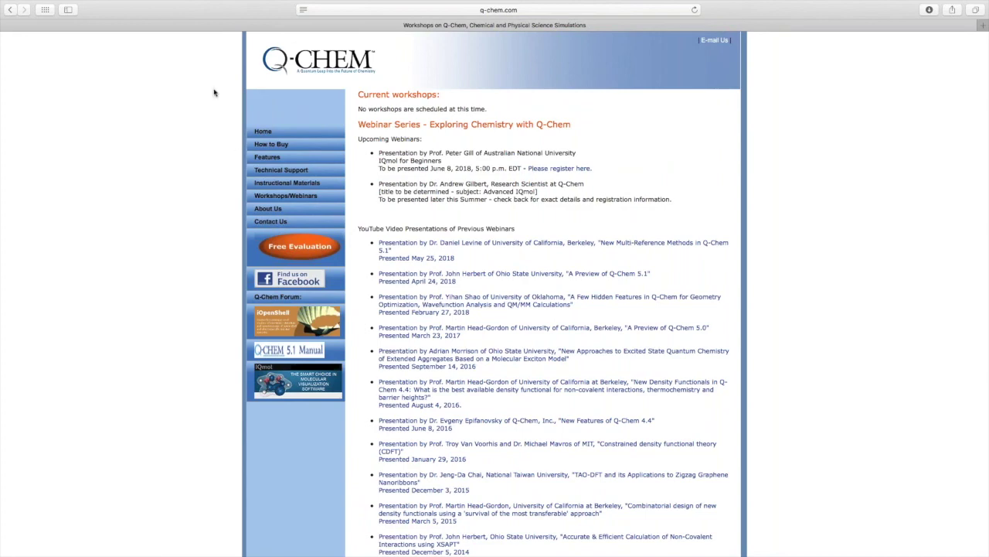
# Open the Instructional Materials page and look through its instructor resources and computational lab descriptions
pyautogui.click(291, 182)
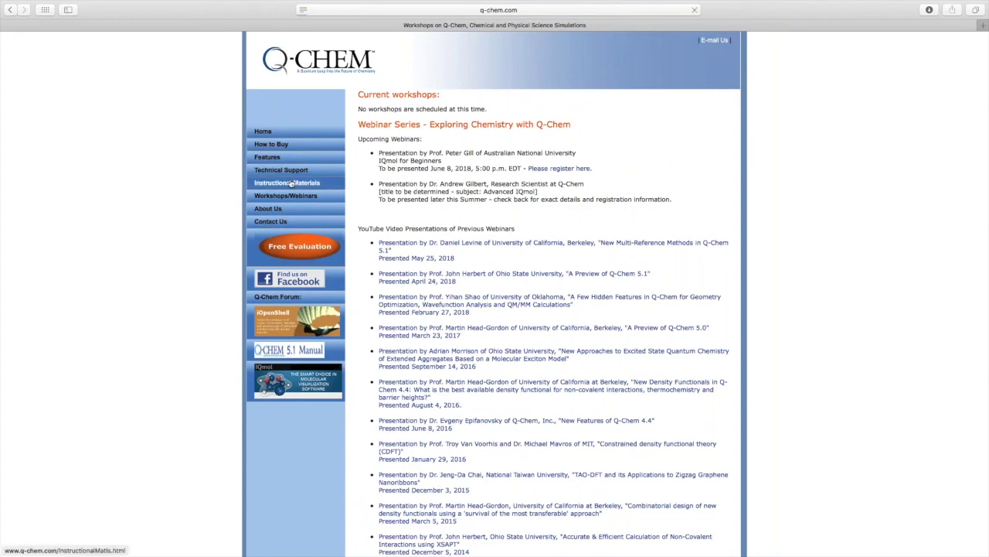
pyautogui.scroll(-1, 495, 309)
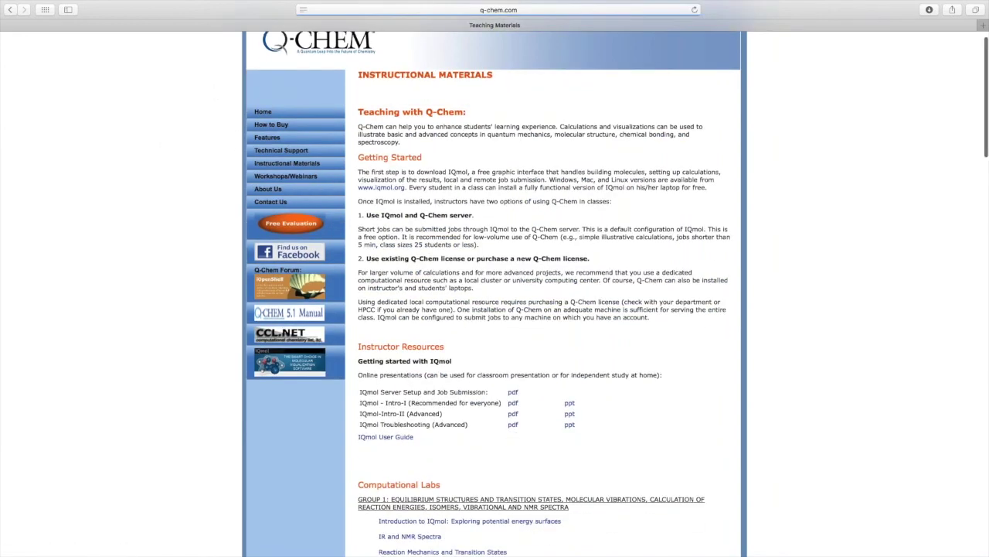
pyautogui.scroll(-15, 494, 310)
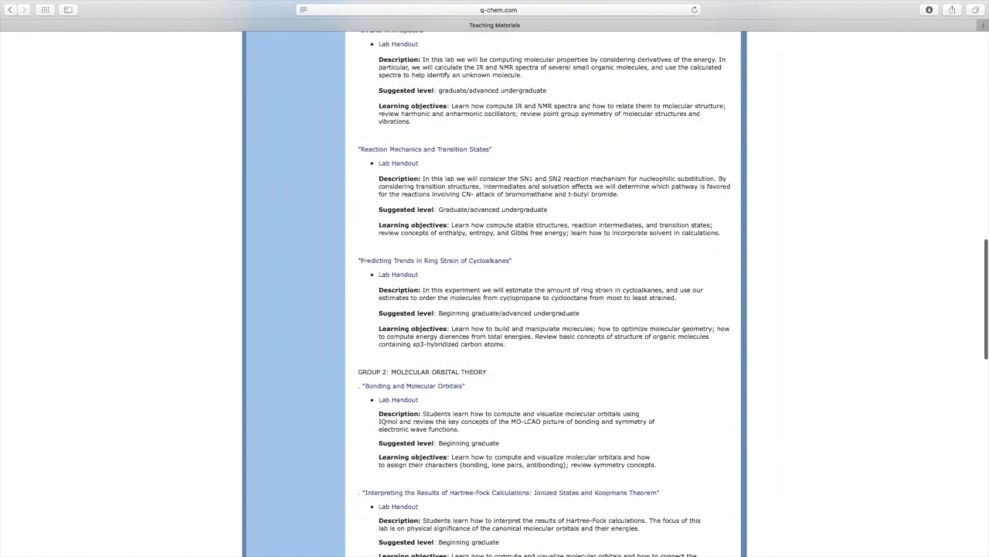
pyautogui.scroll(15, 271, 221)
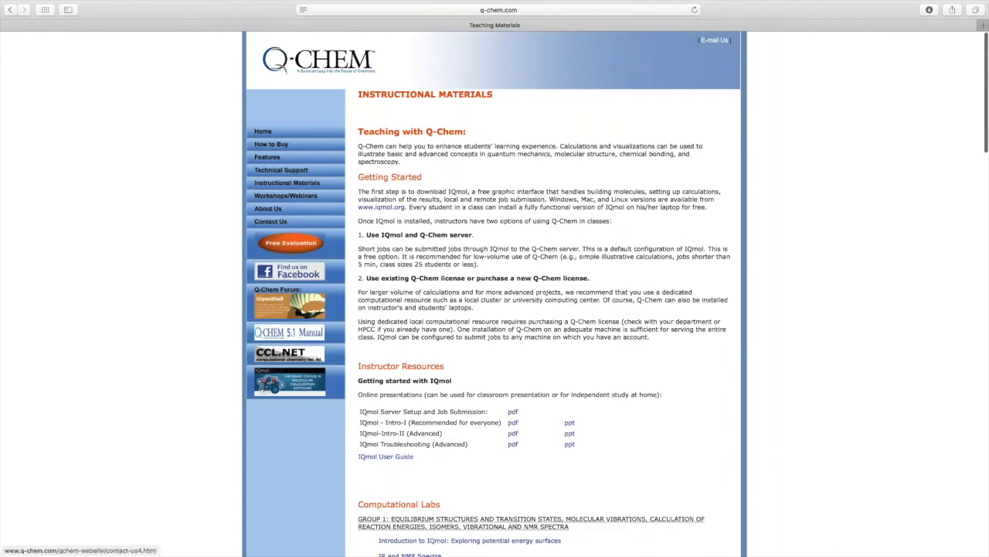